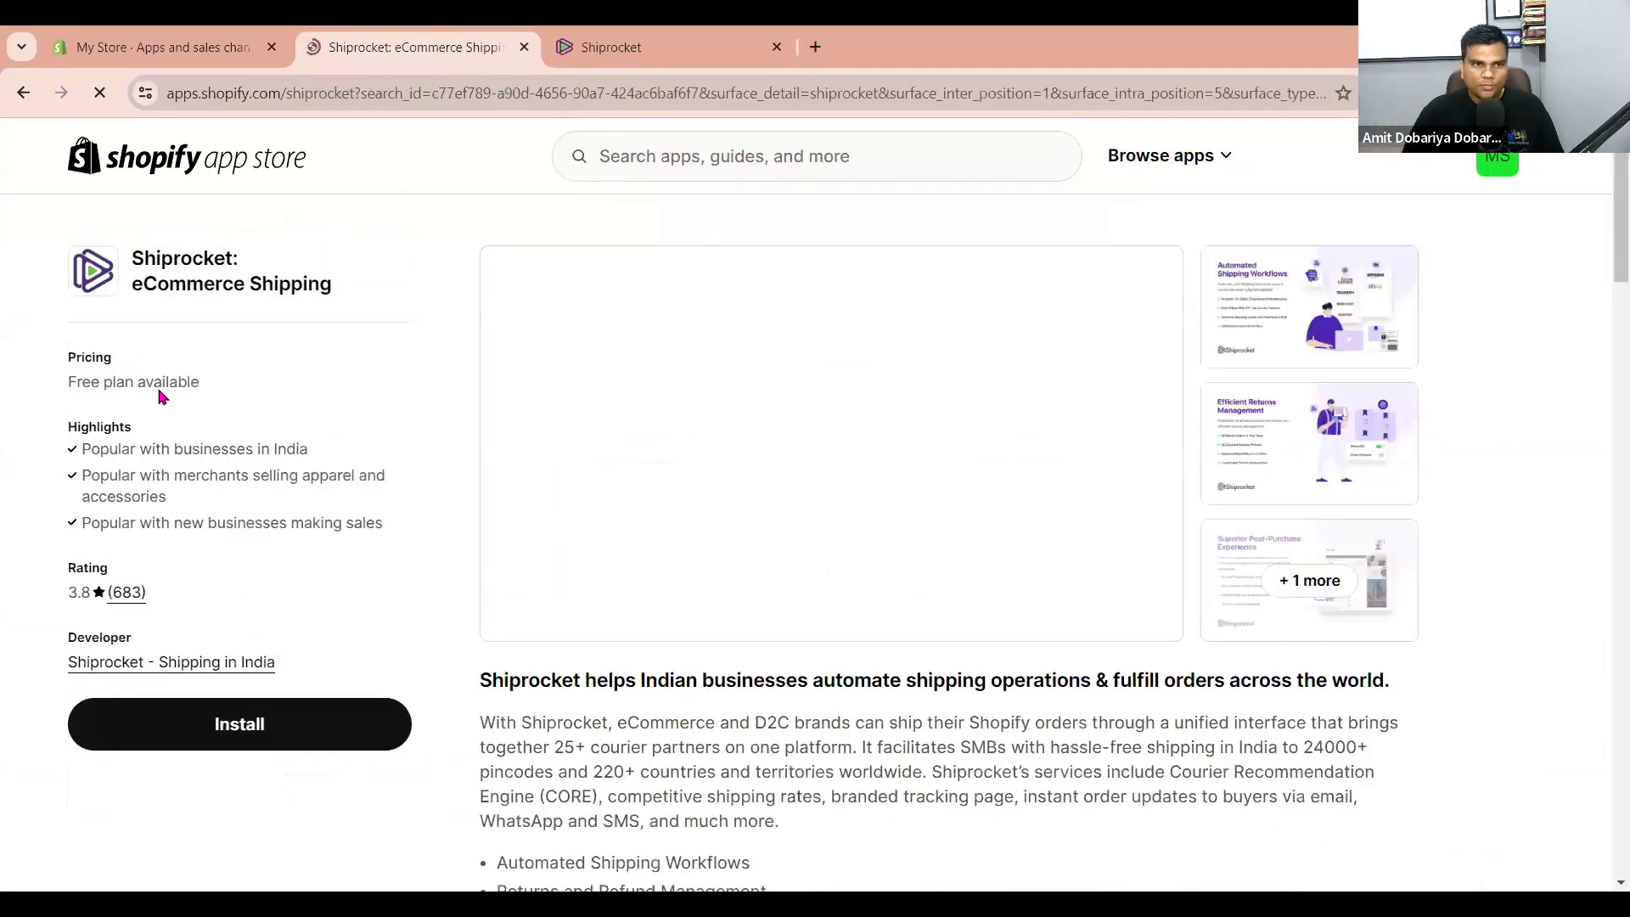
Sign up for Shiprocket as a seller through Shopify and install the Shiprocket: eCommerce Shipping app on the store.
click(239, 728)
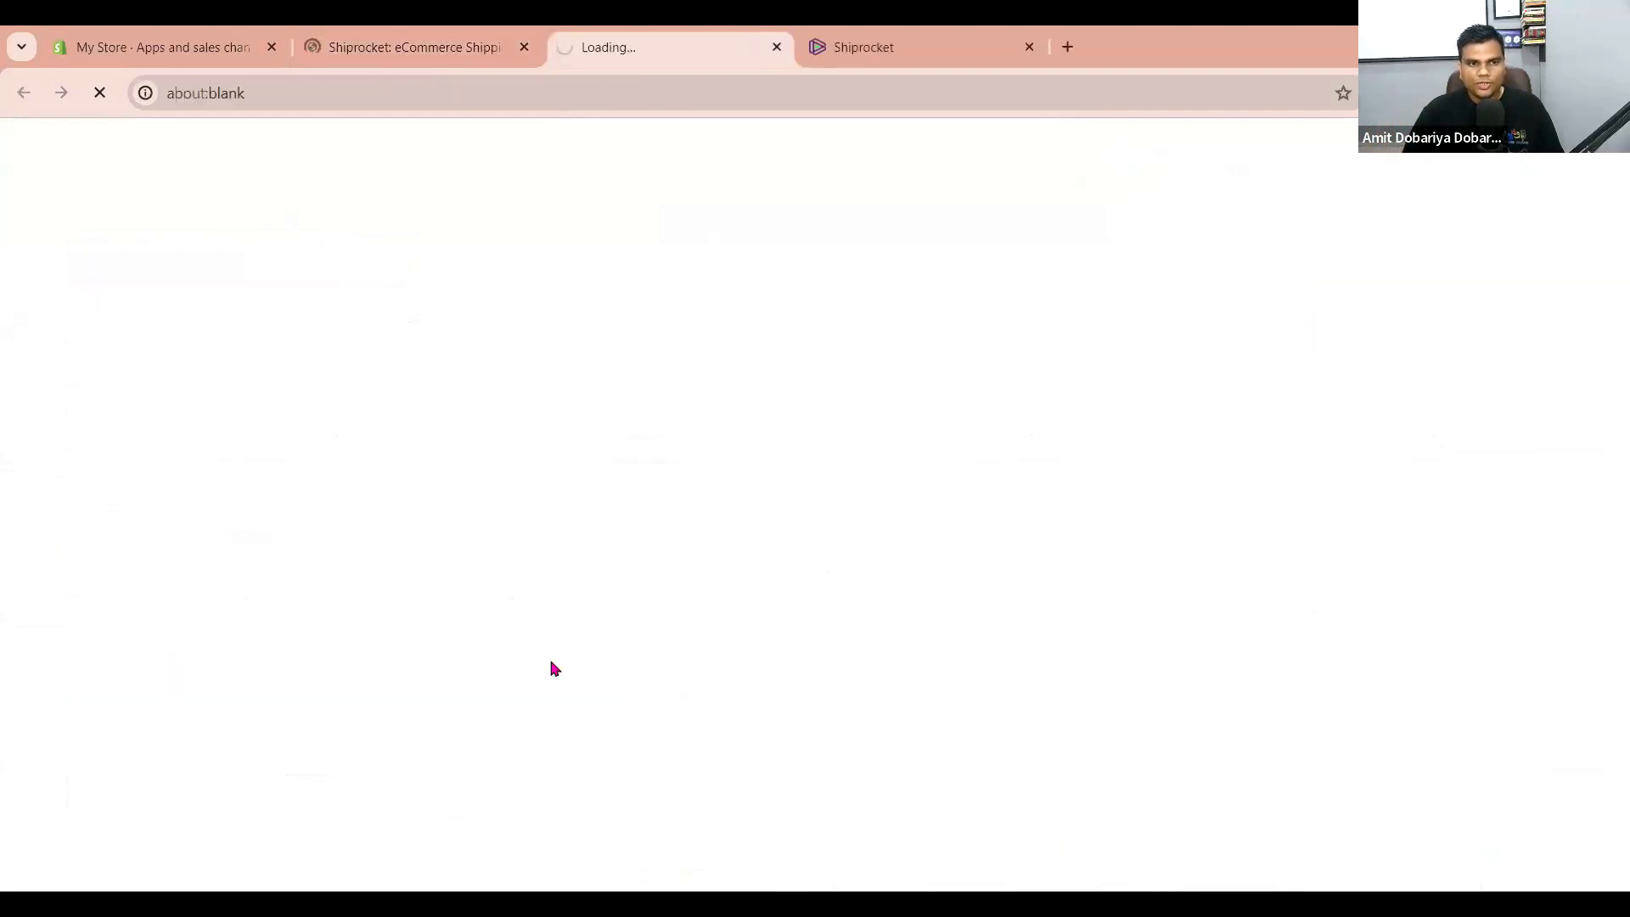
click(884, 47)
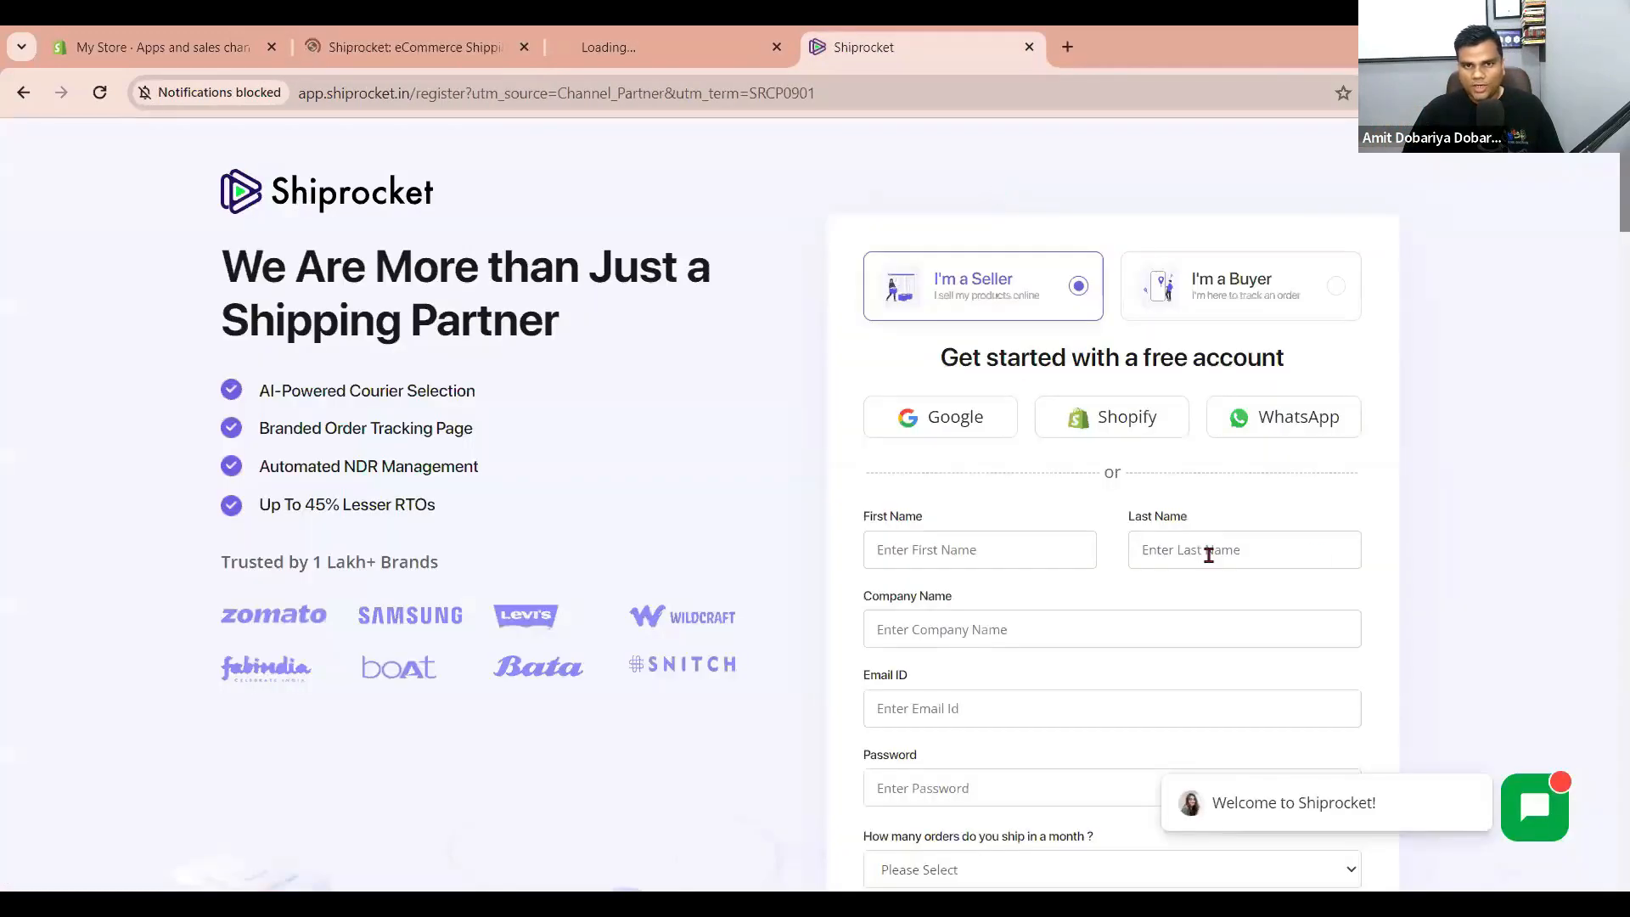
click(864, 259)
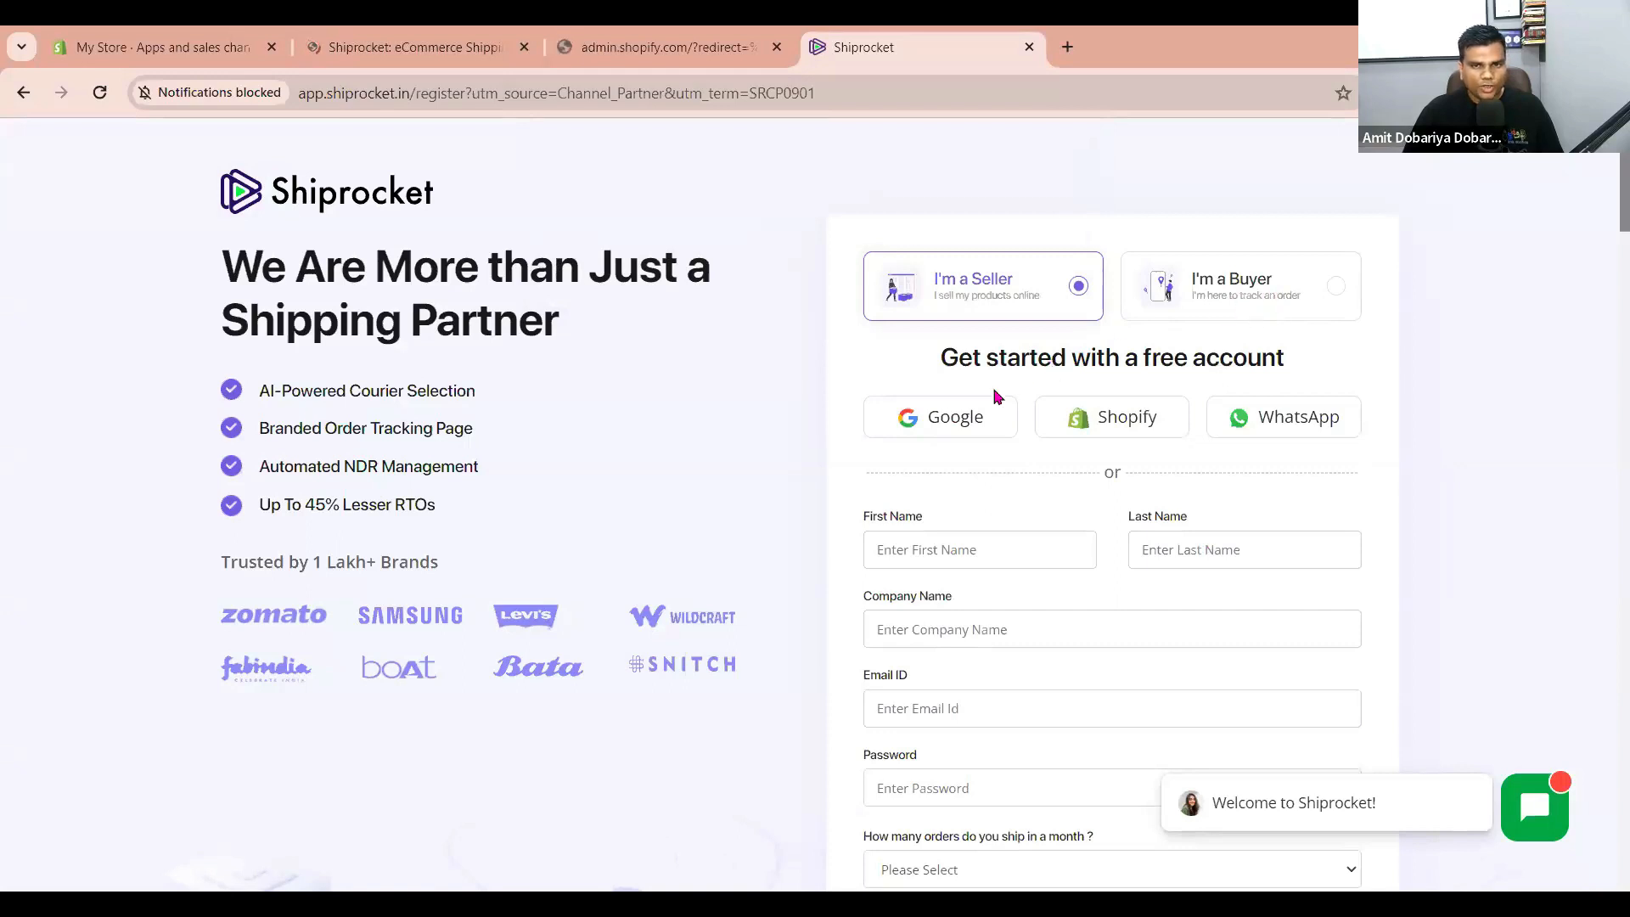
drag(986, 357, 1305, 362)
click(1414, 375)
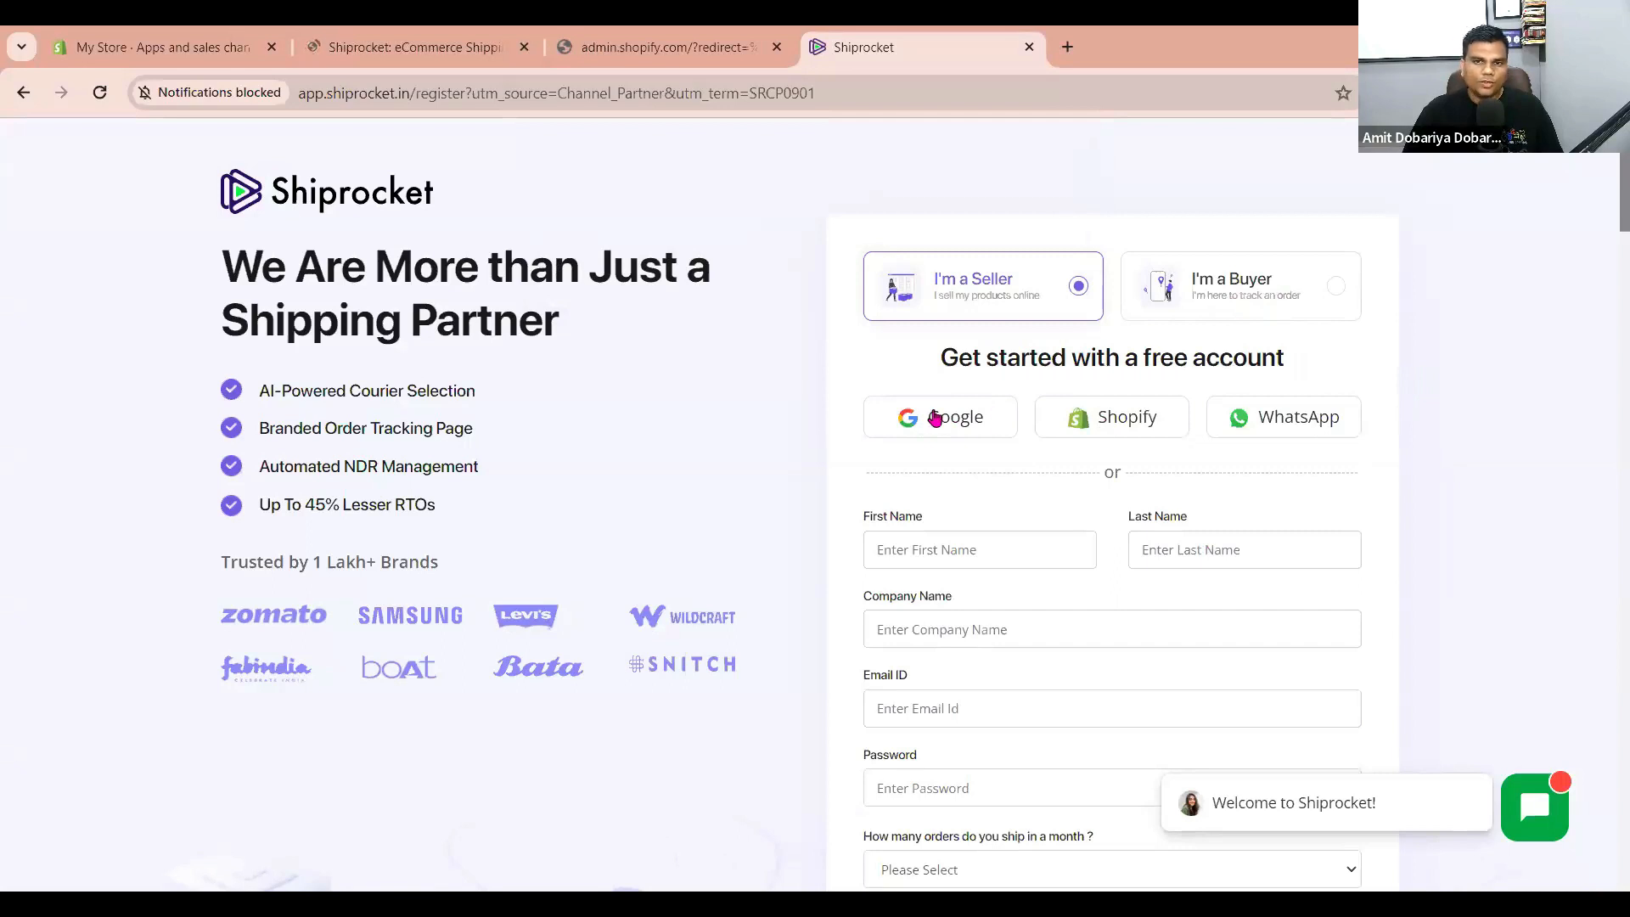
click(1103, 426)
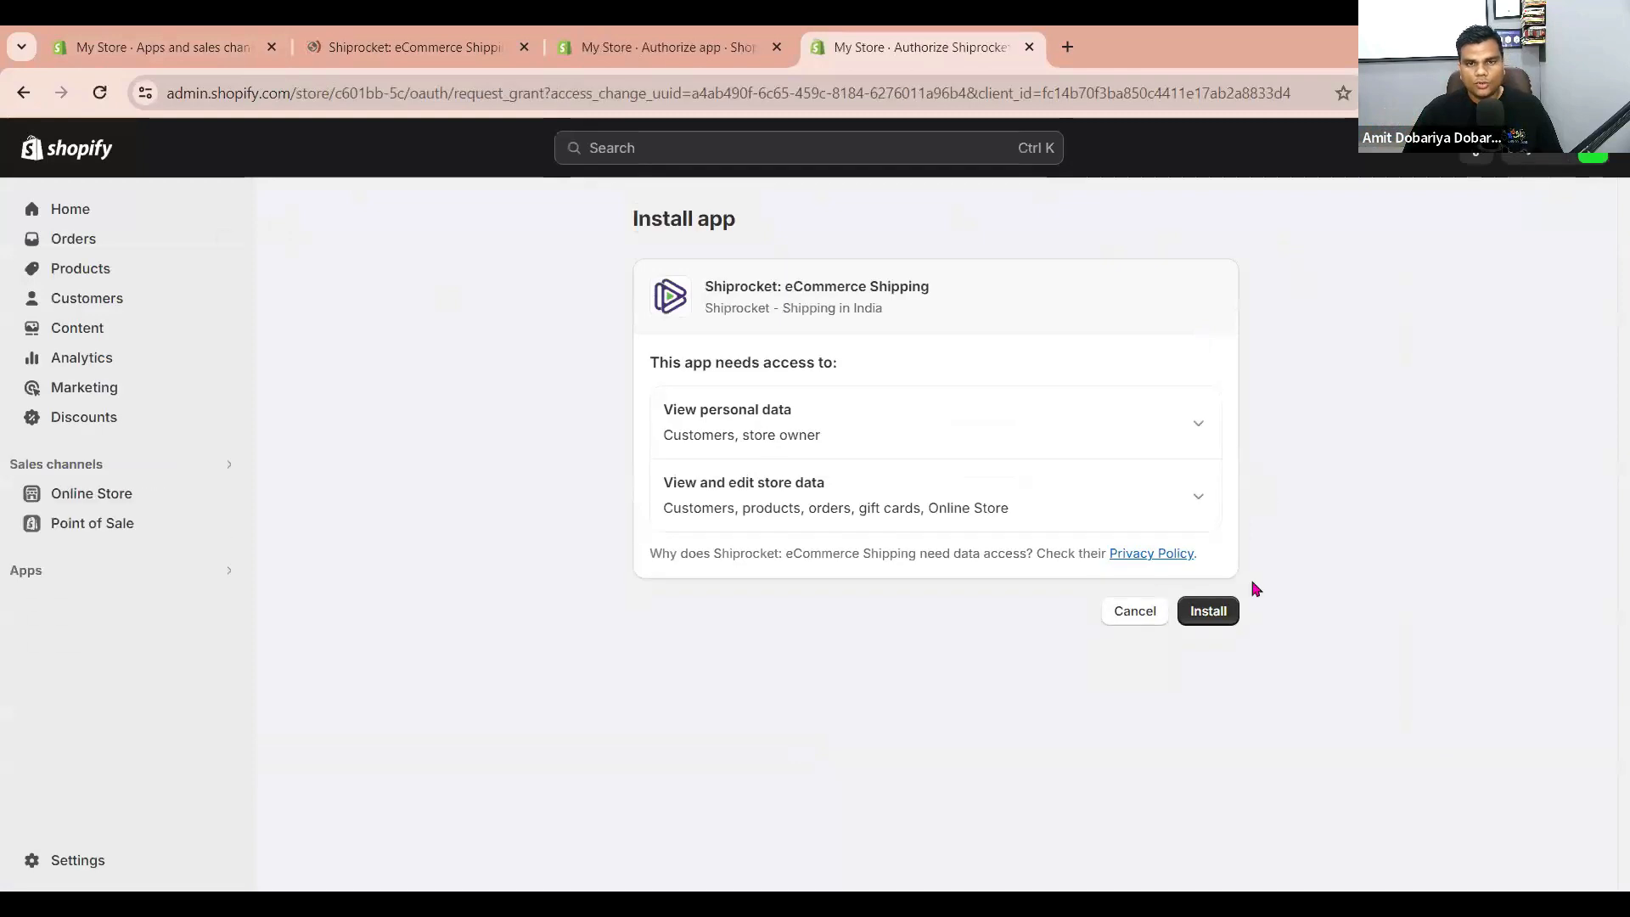
click(1222, 610)
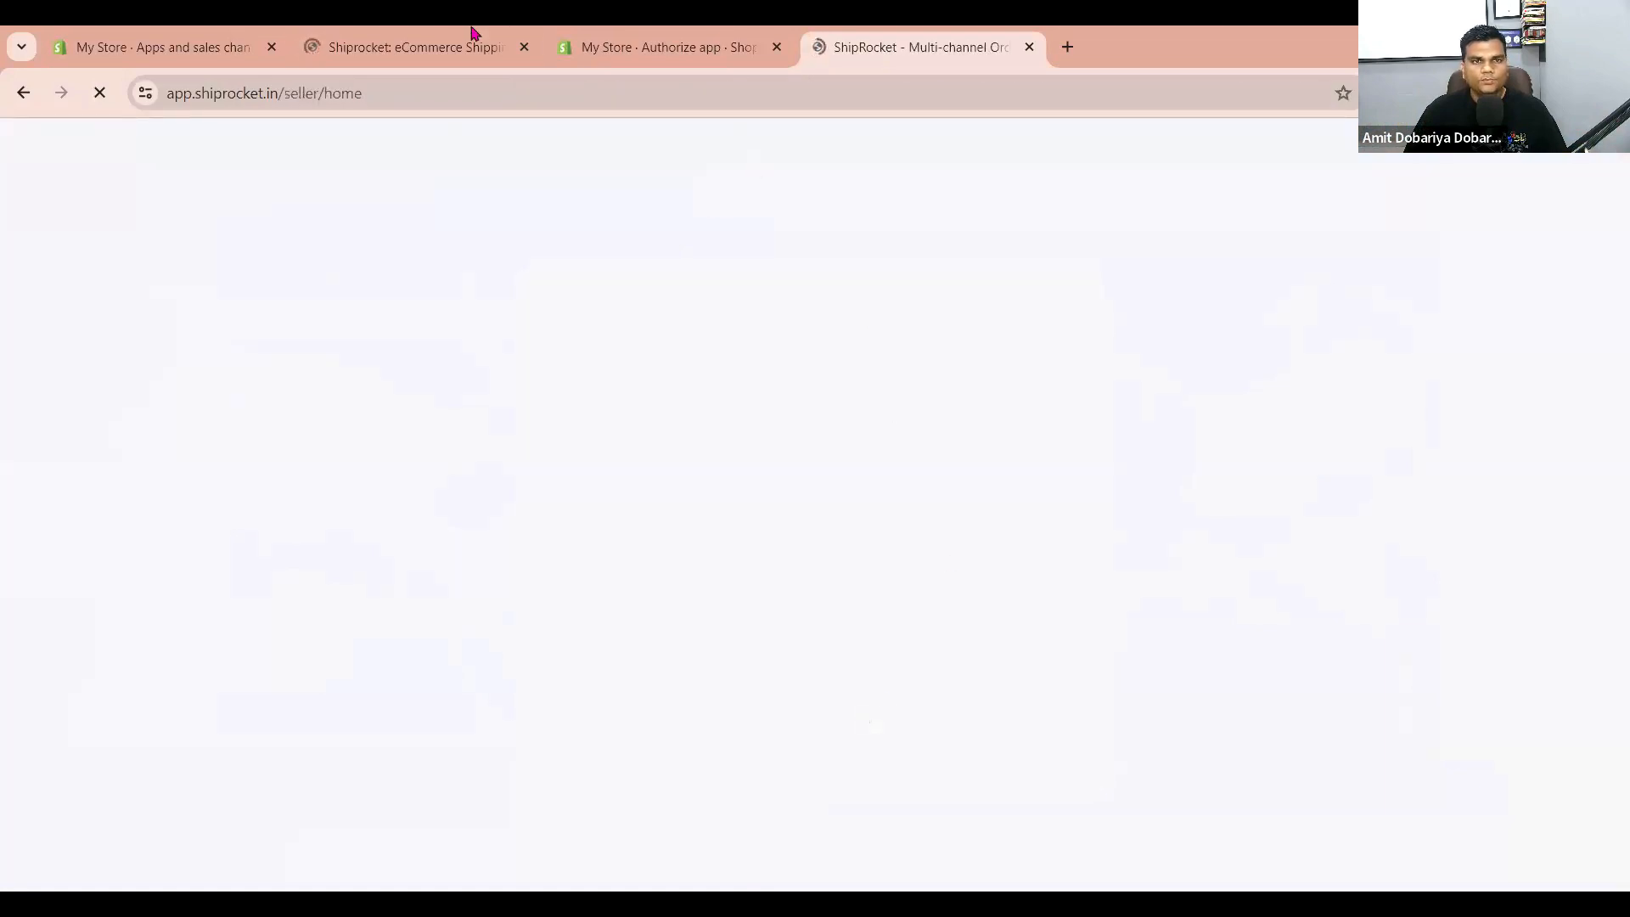
Close the leftover Shiprocket app listing page and return to the Shiprocket seller home page.
click(465, 51)
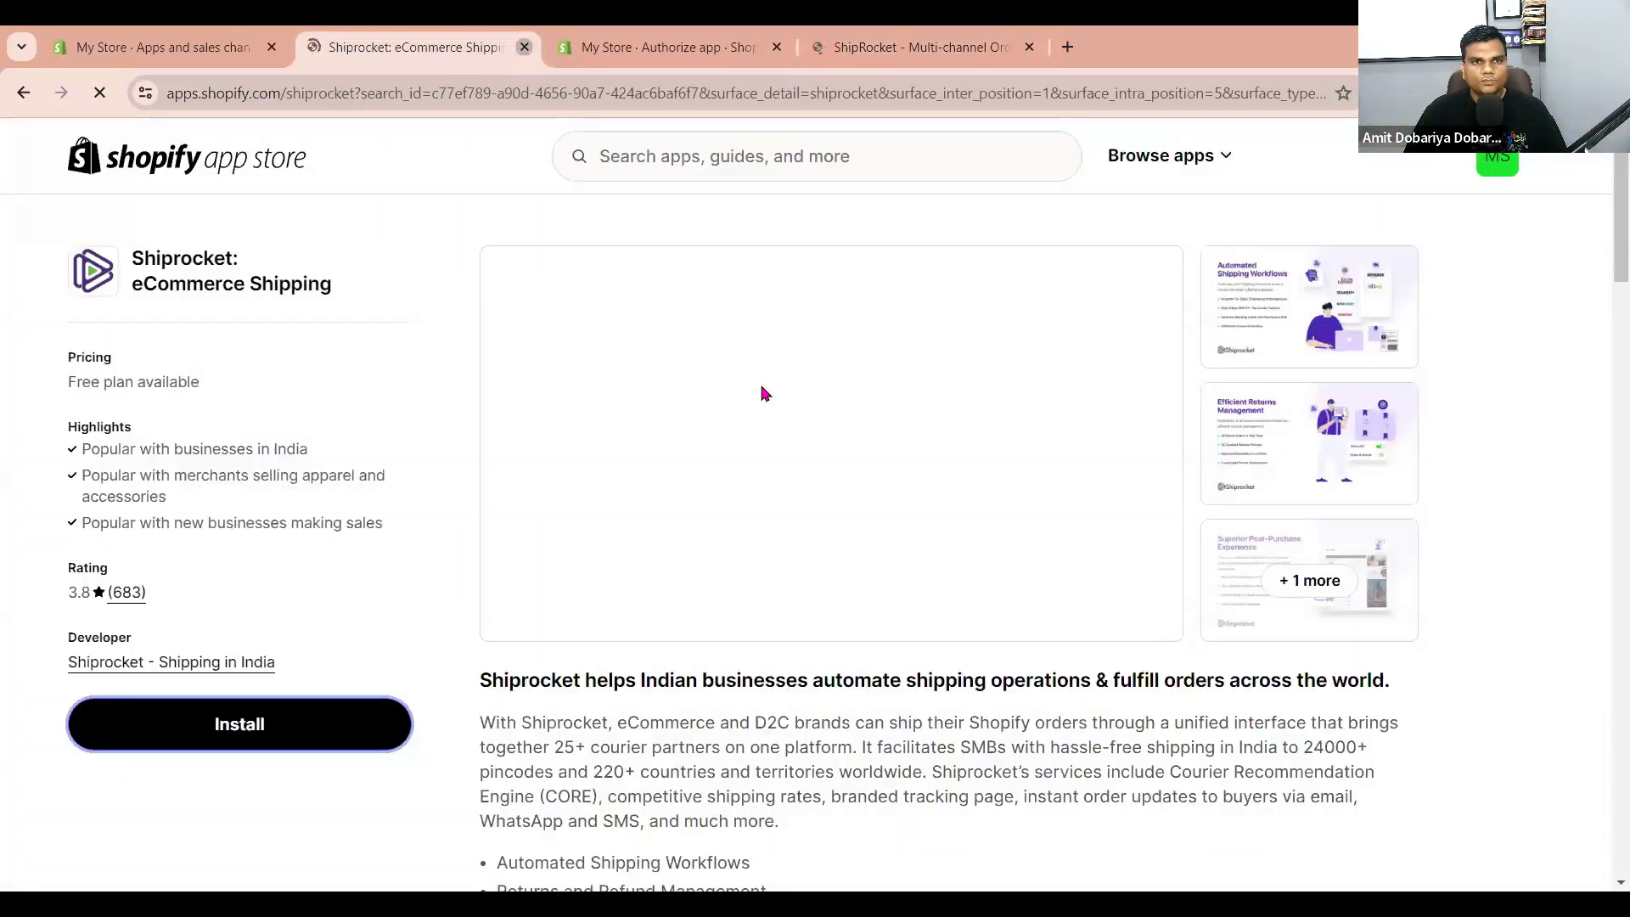
click(525, 47)
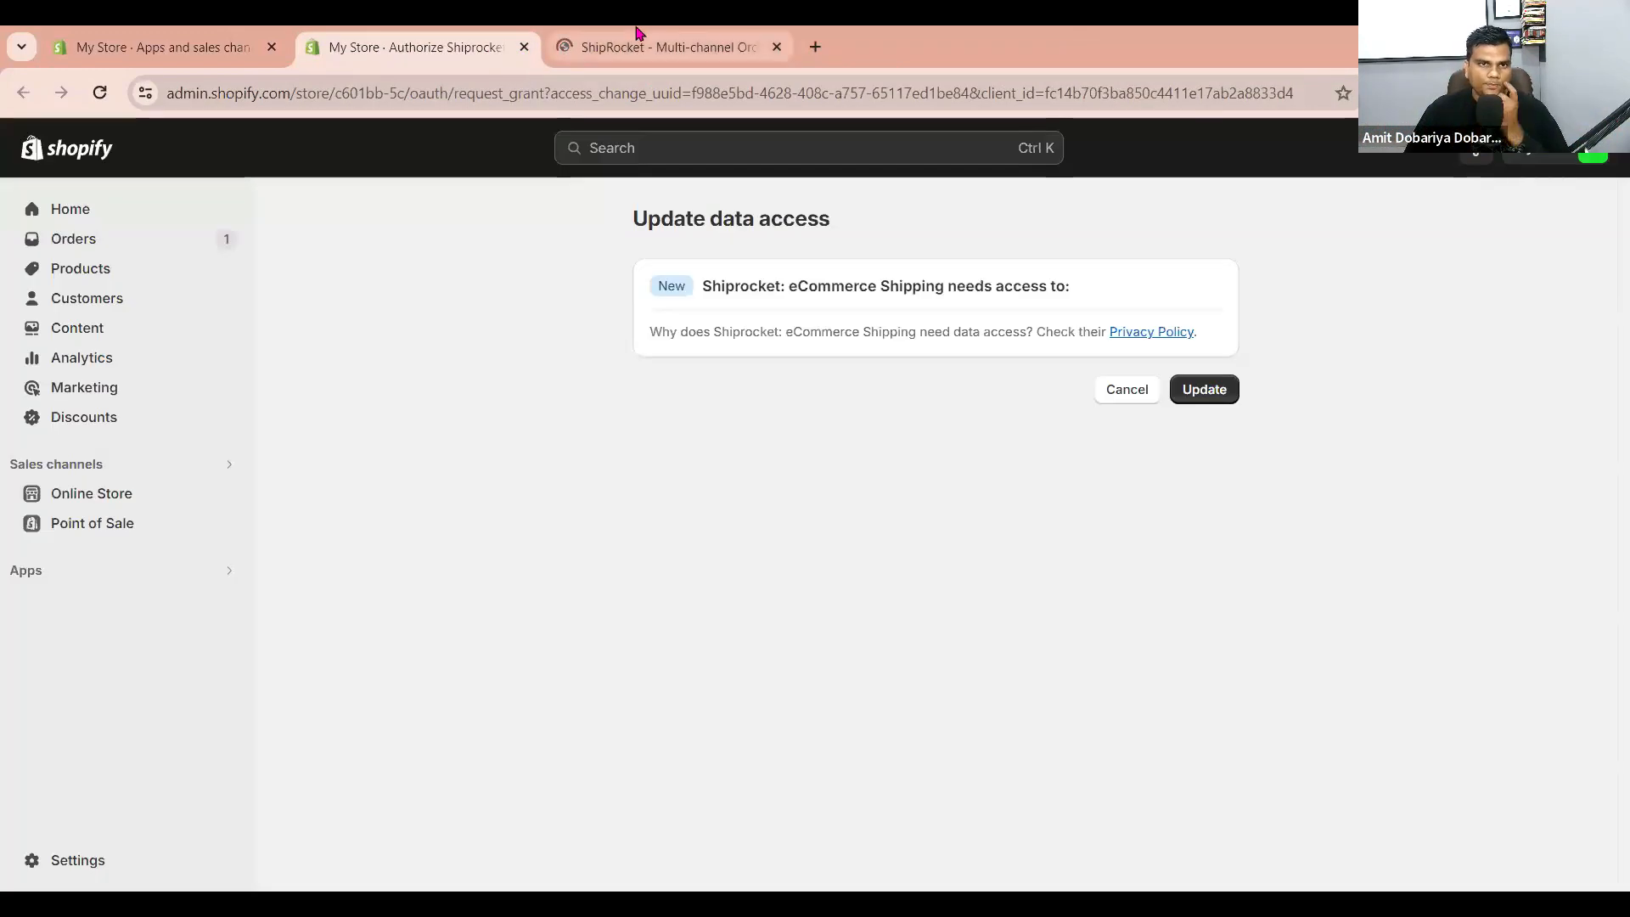
click(641, 39)
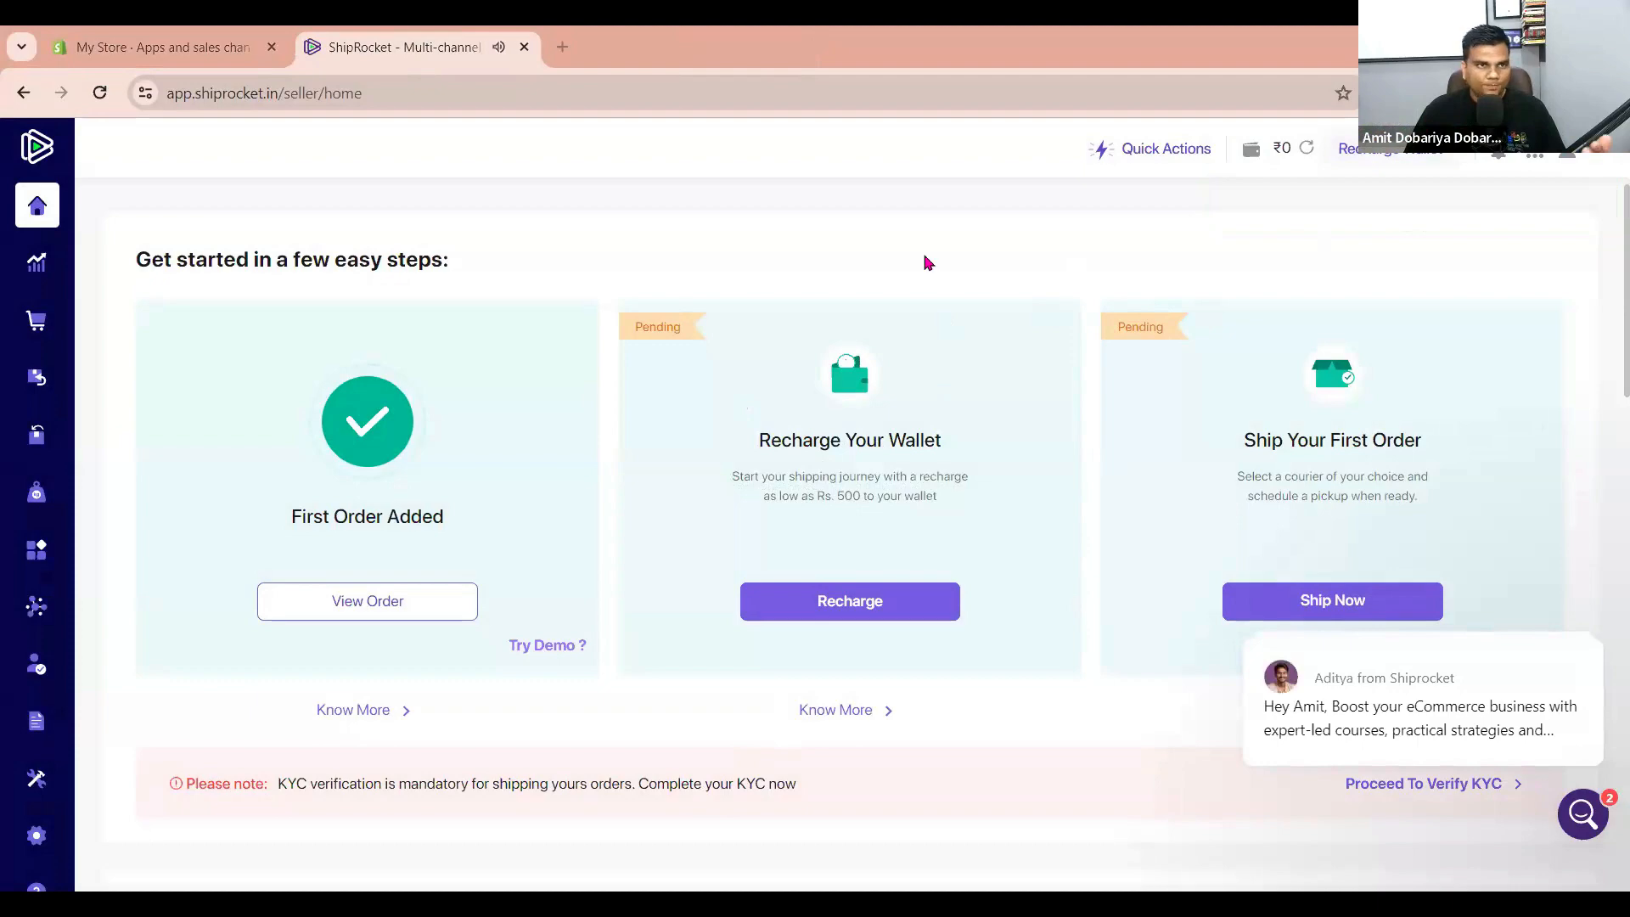
Return to the store's Apps and sales channels settings and open the Shopify App Store from there.
click(191, 49)
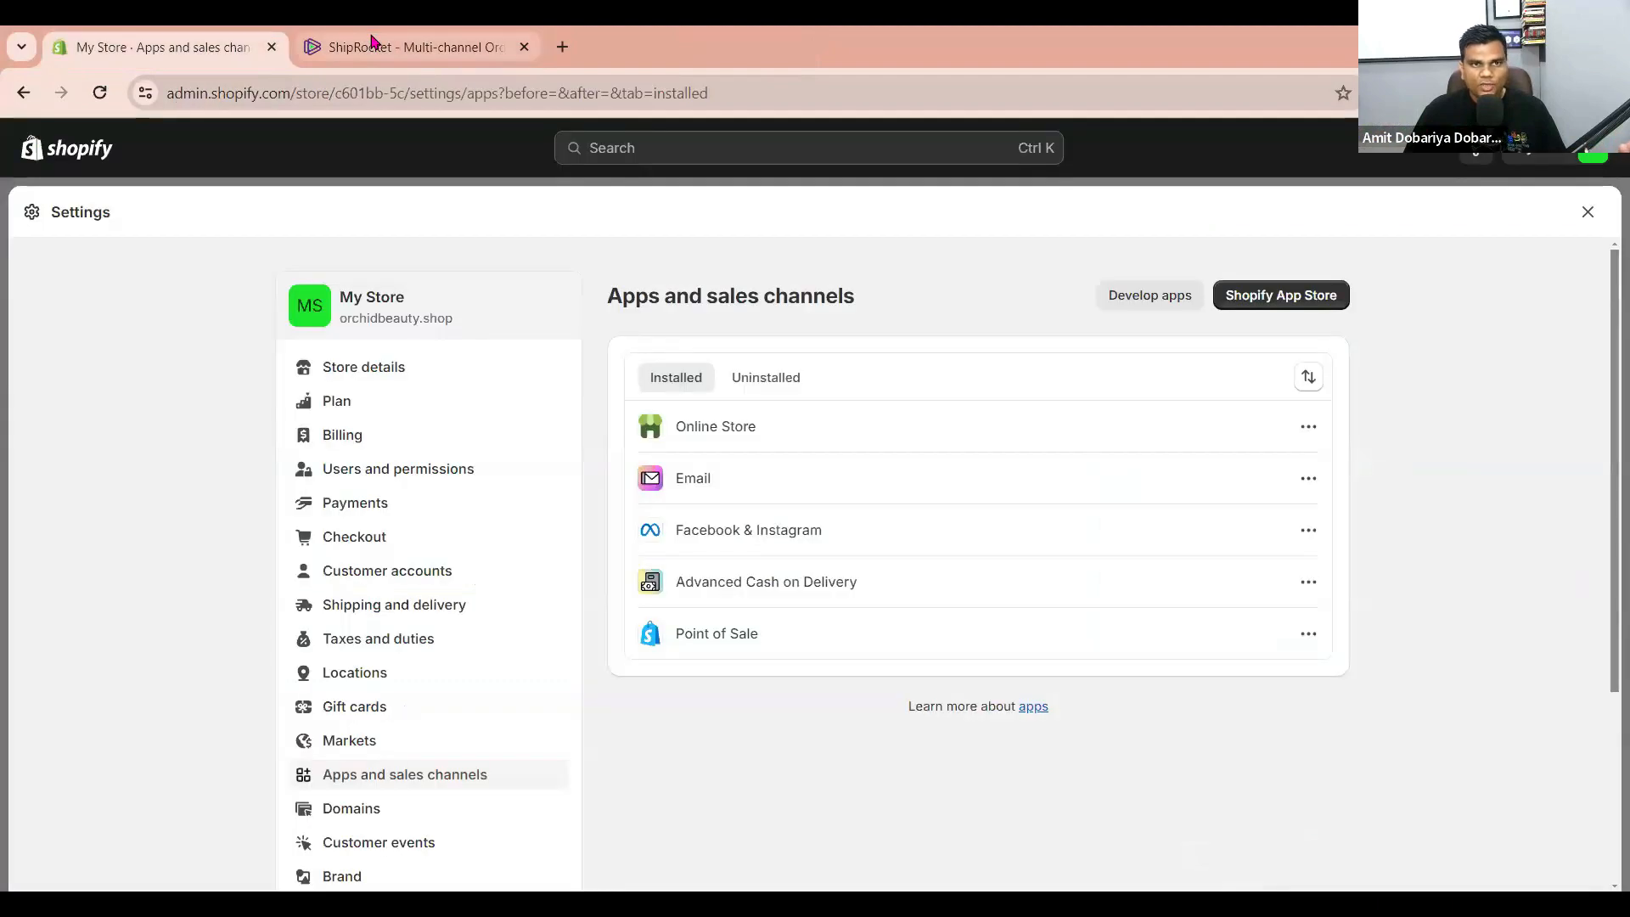
click(378, 47)
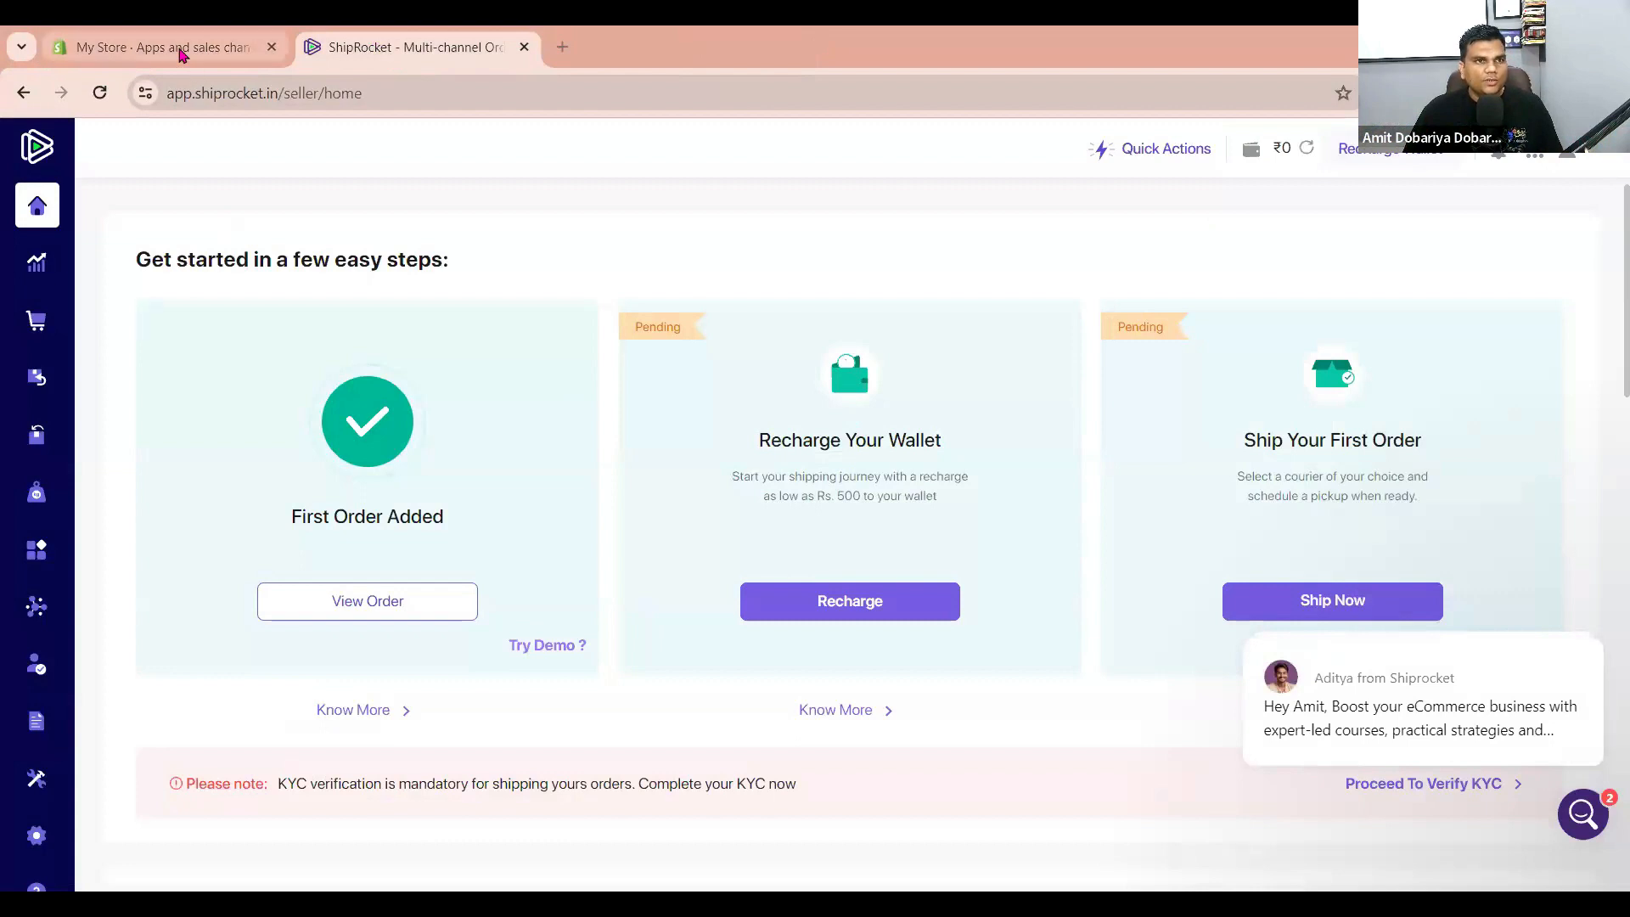
key(ctrl+shift+Tab)
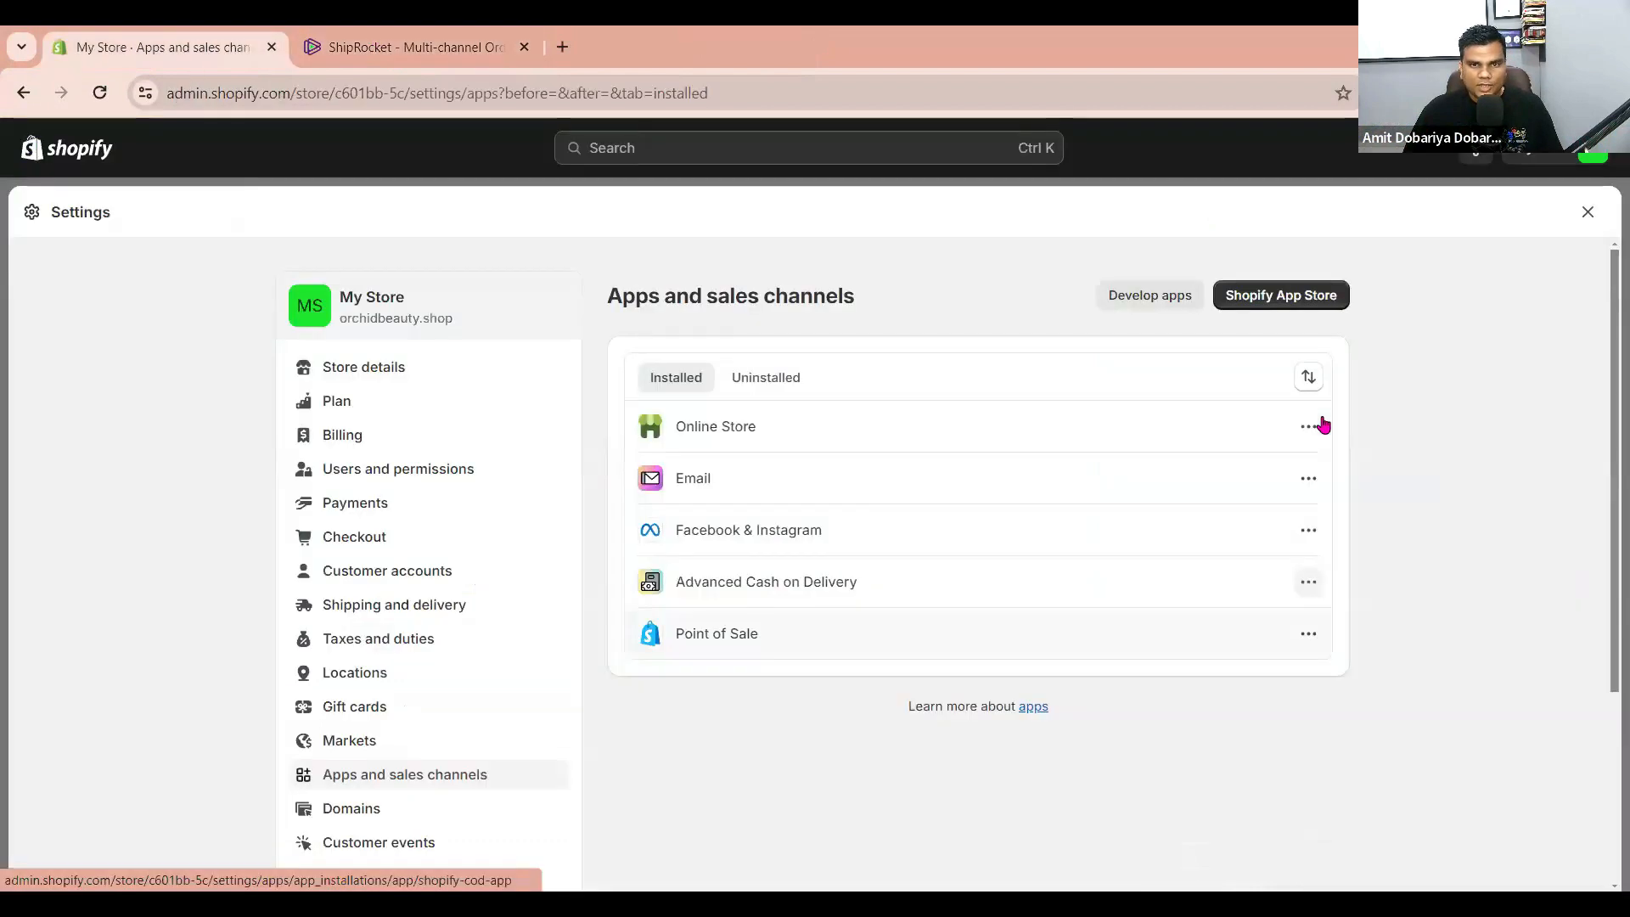
click(1270, 303)
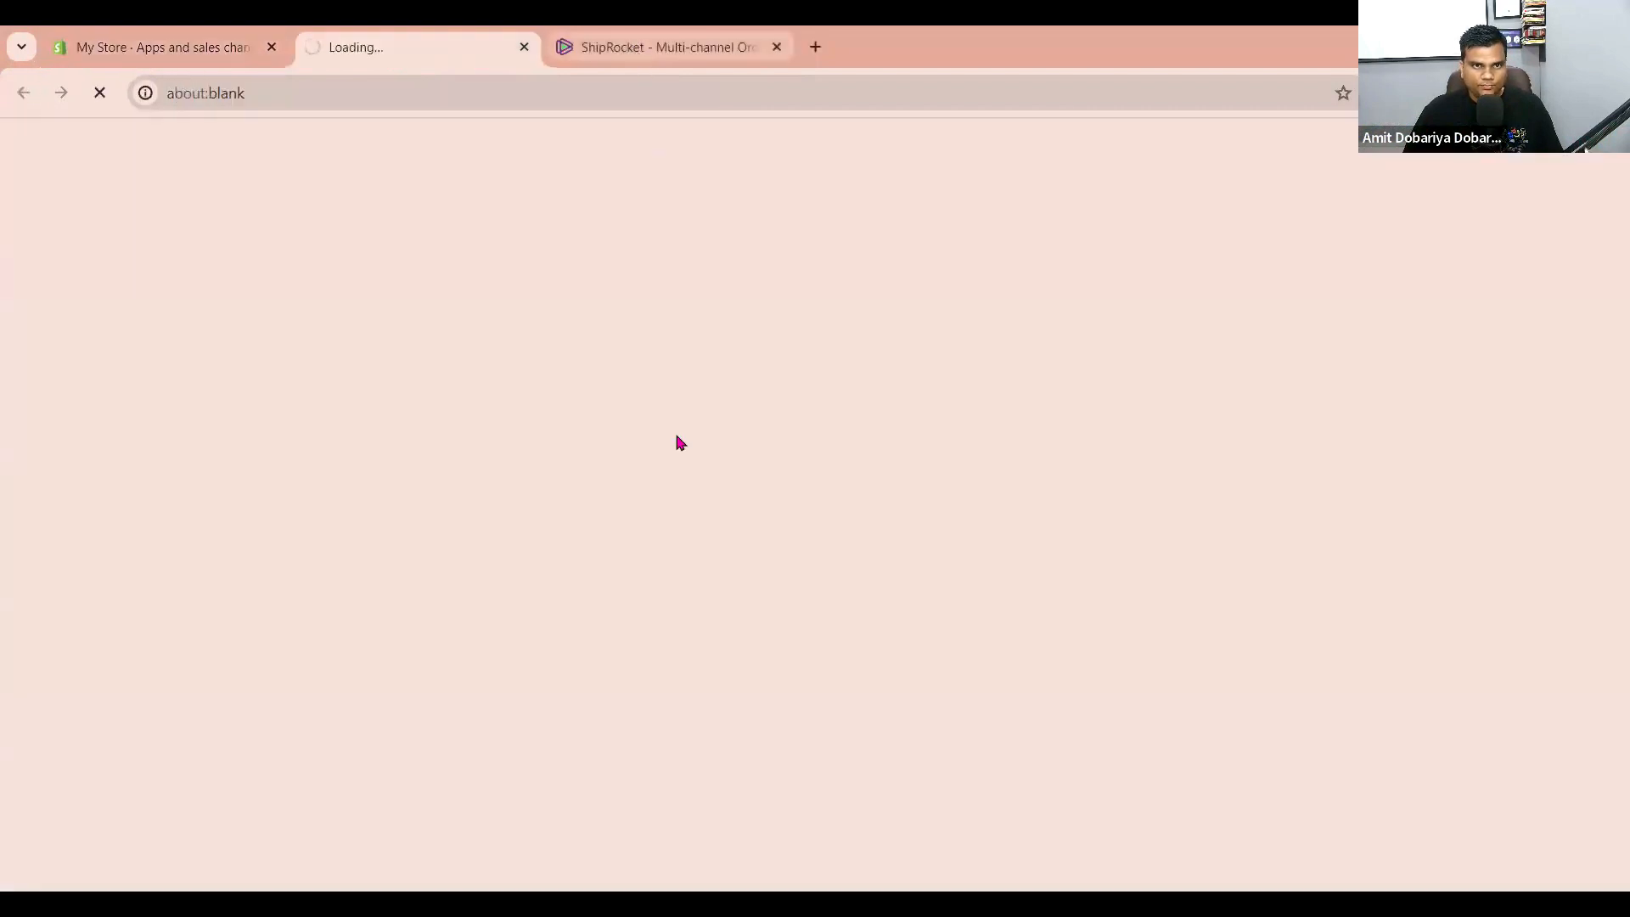
key(ctrl+Tab)
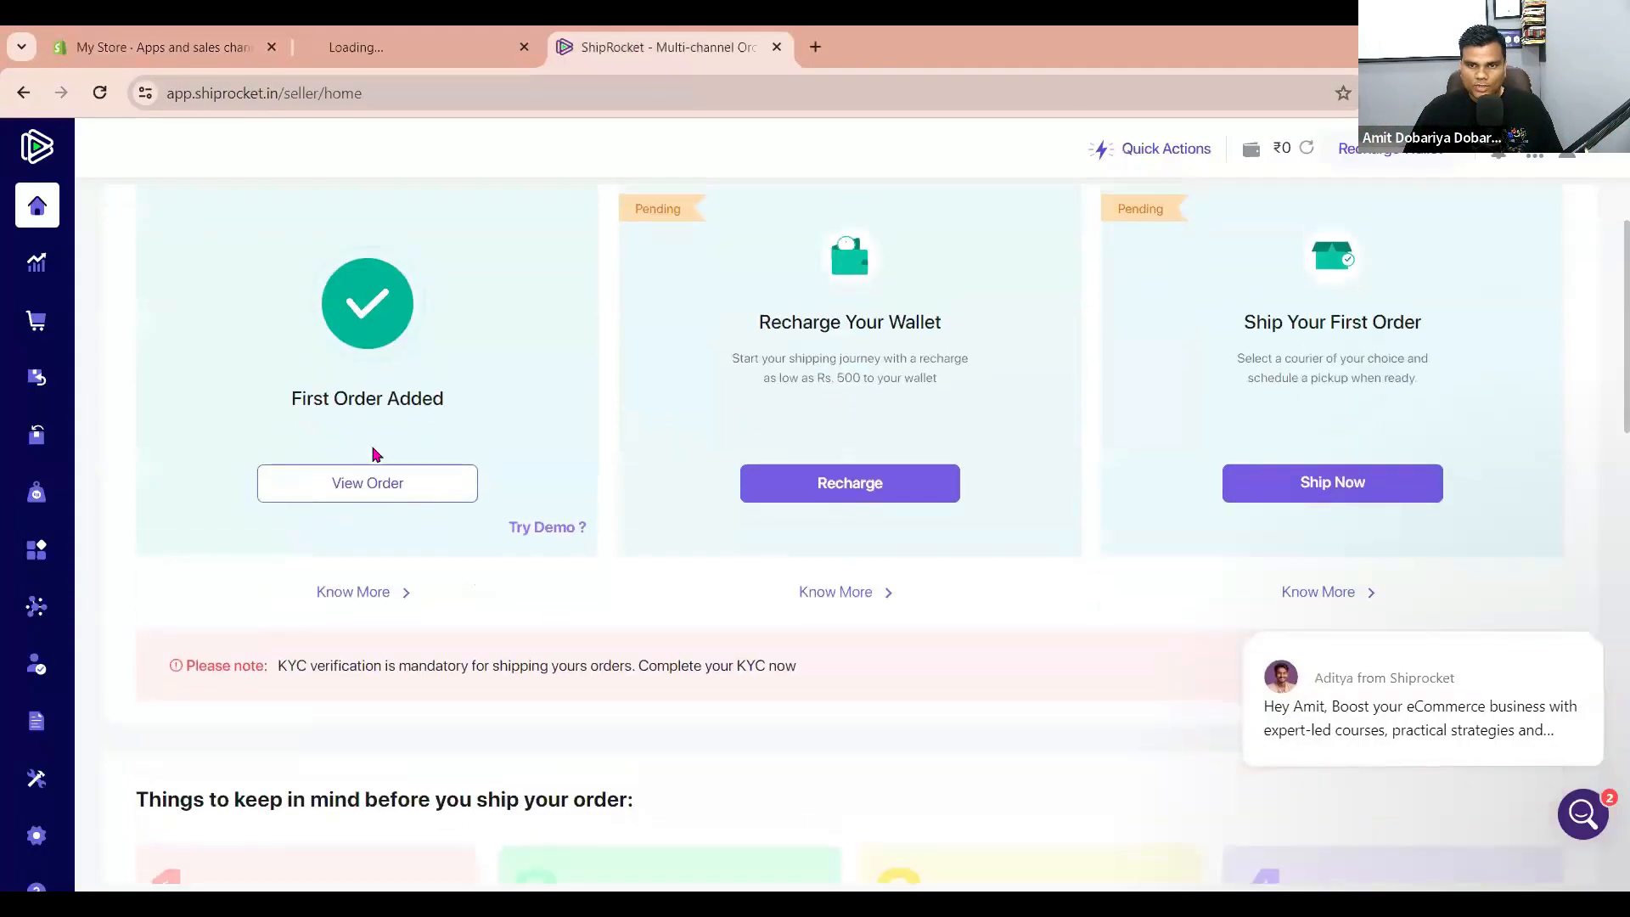
click(148, 44)
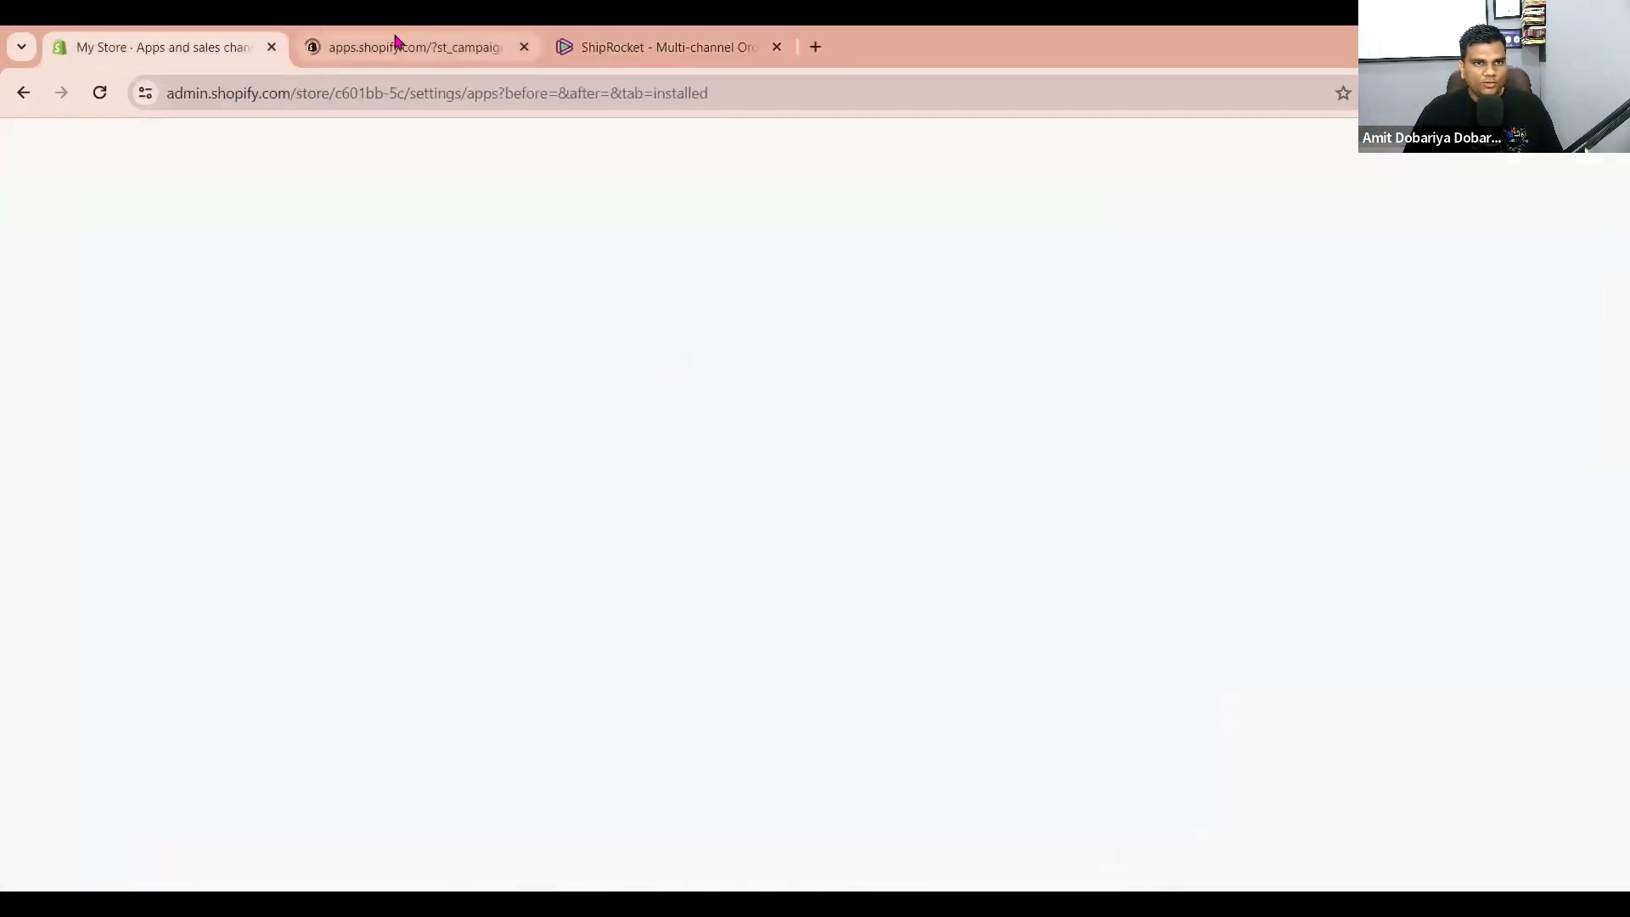
click(1281, 295)
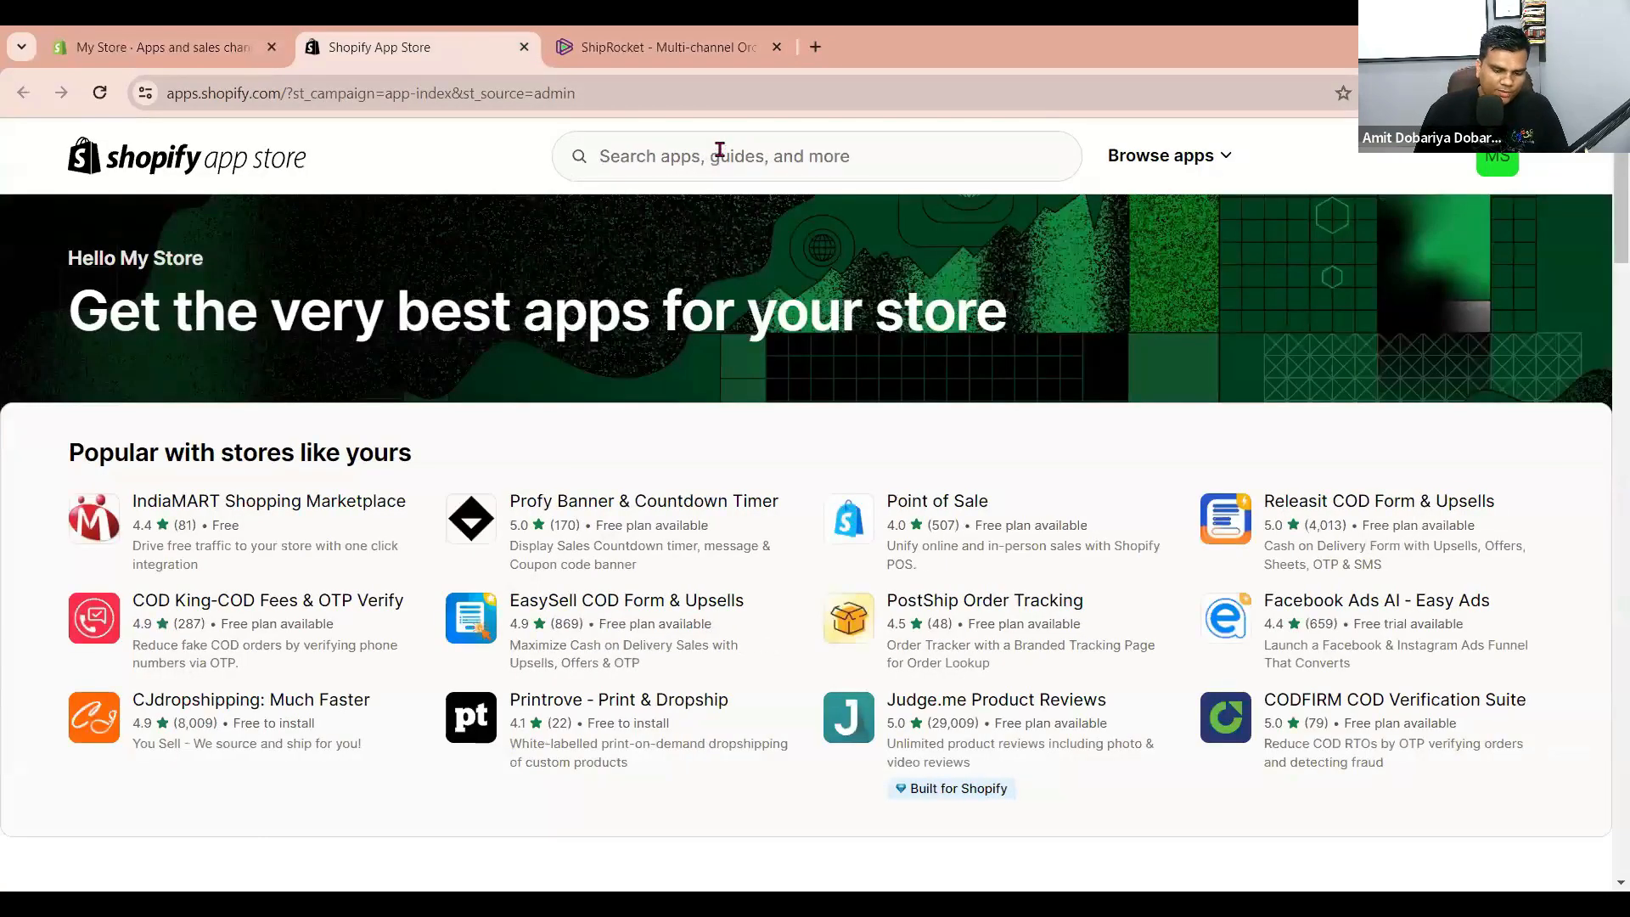
Search the app store for shiprocket and launch the Shiprocket: eCommerce Shipping app from its listing.
click(719, 151)
text(s)
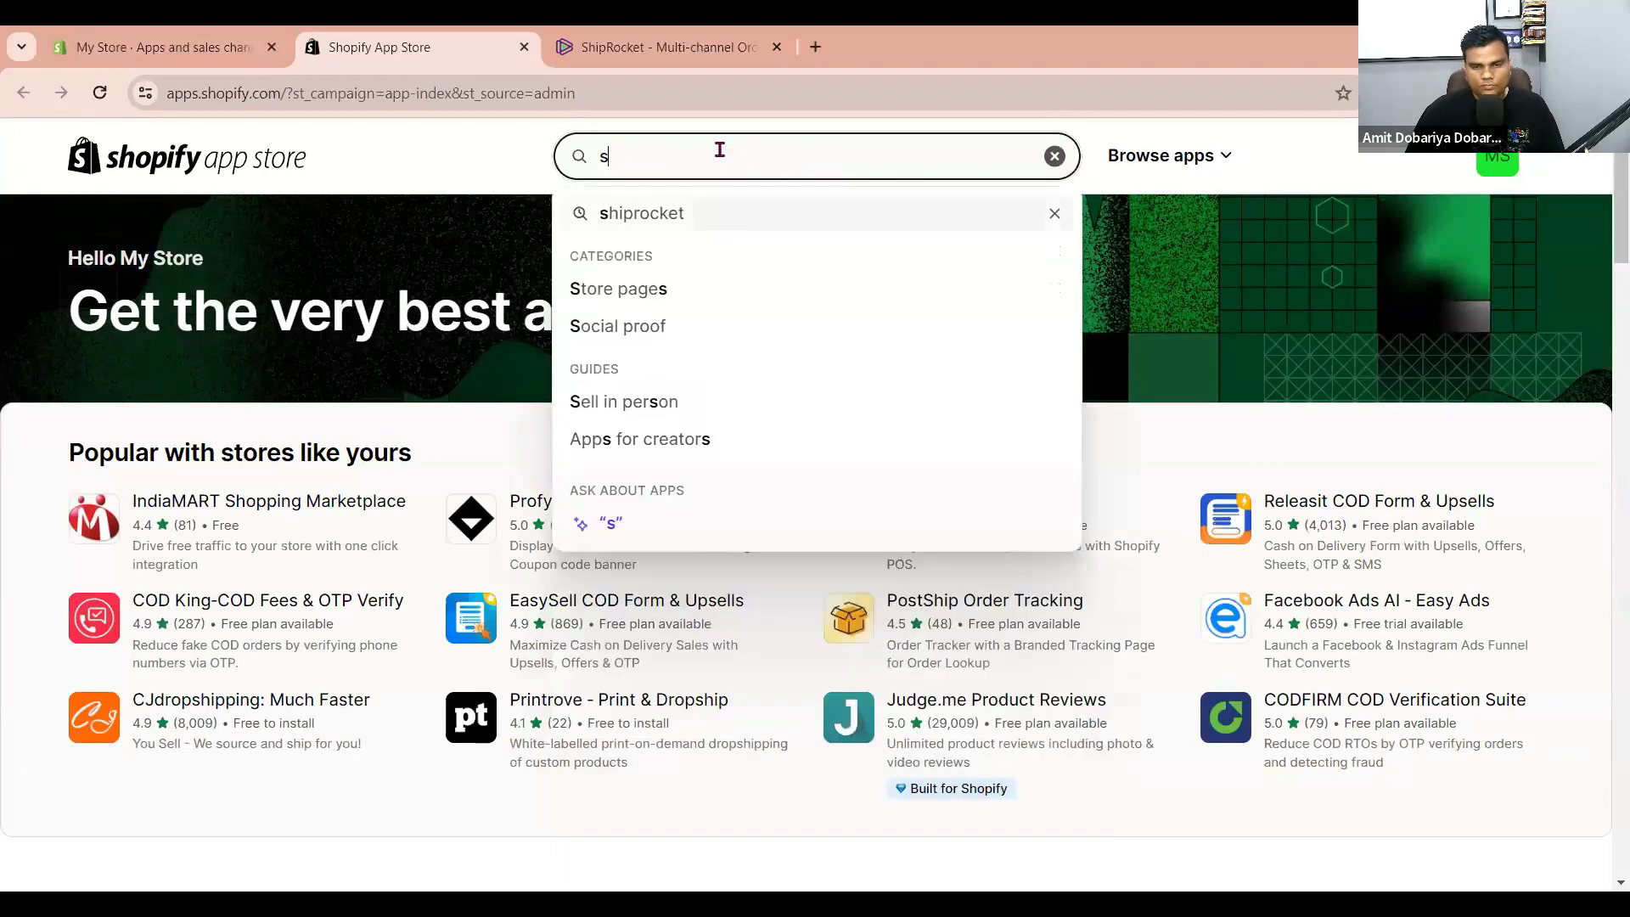
click(701, 211)
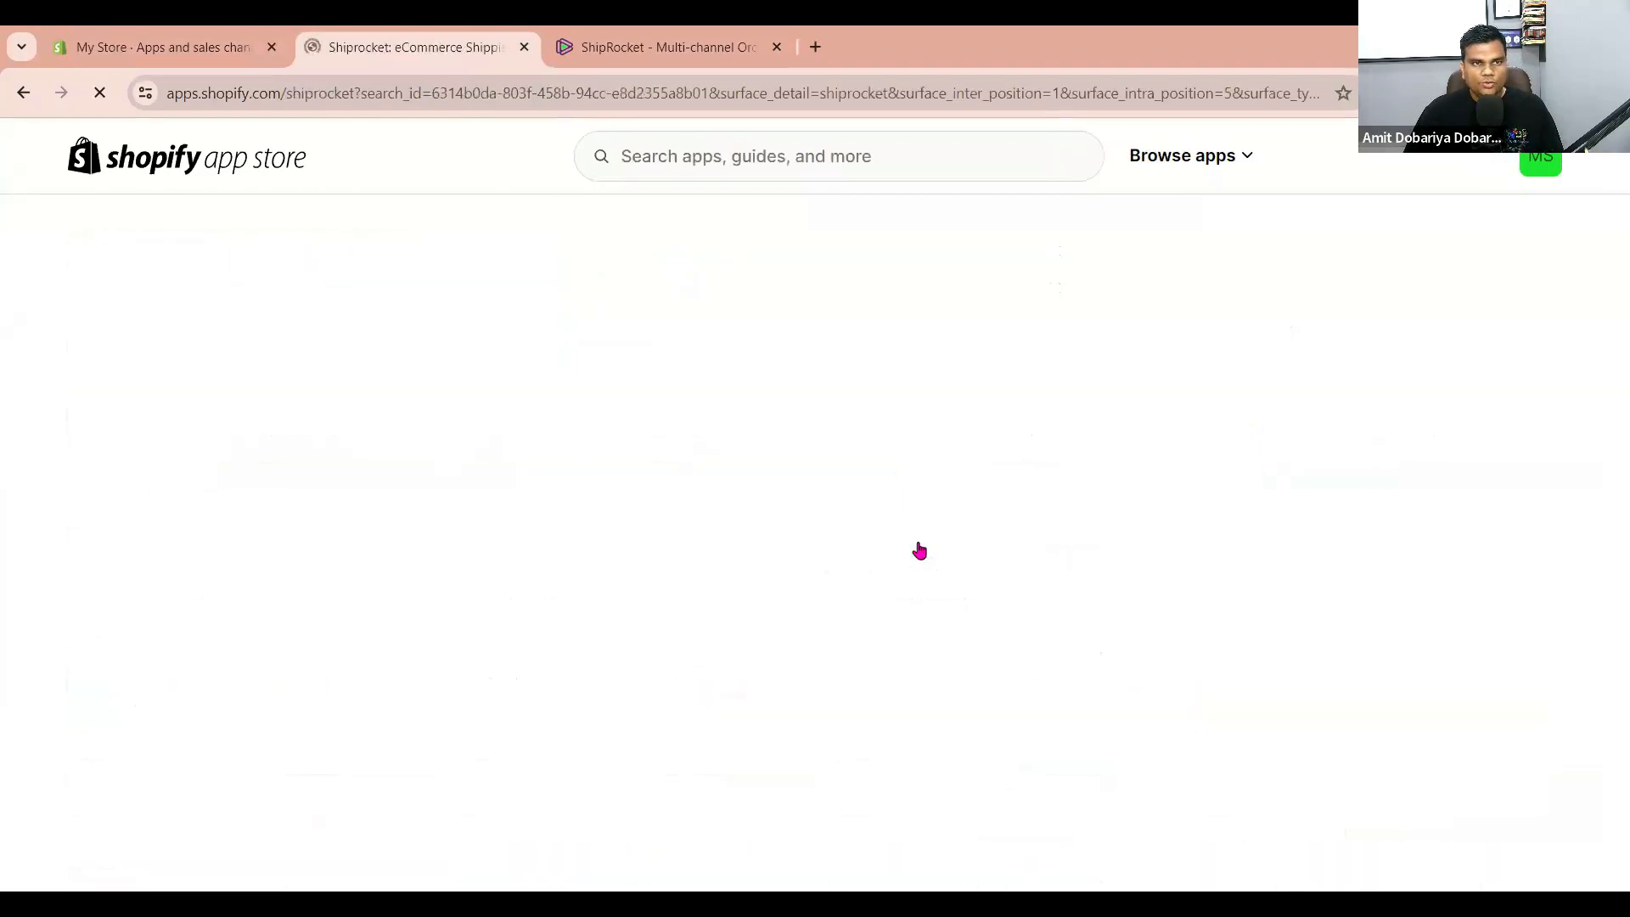
click(270, 722)
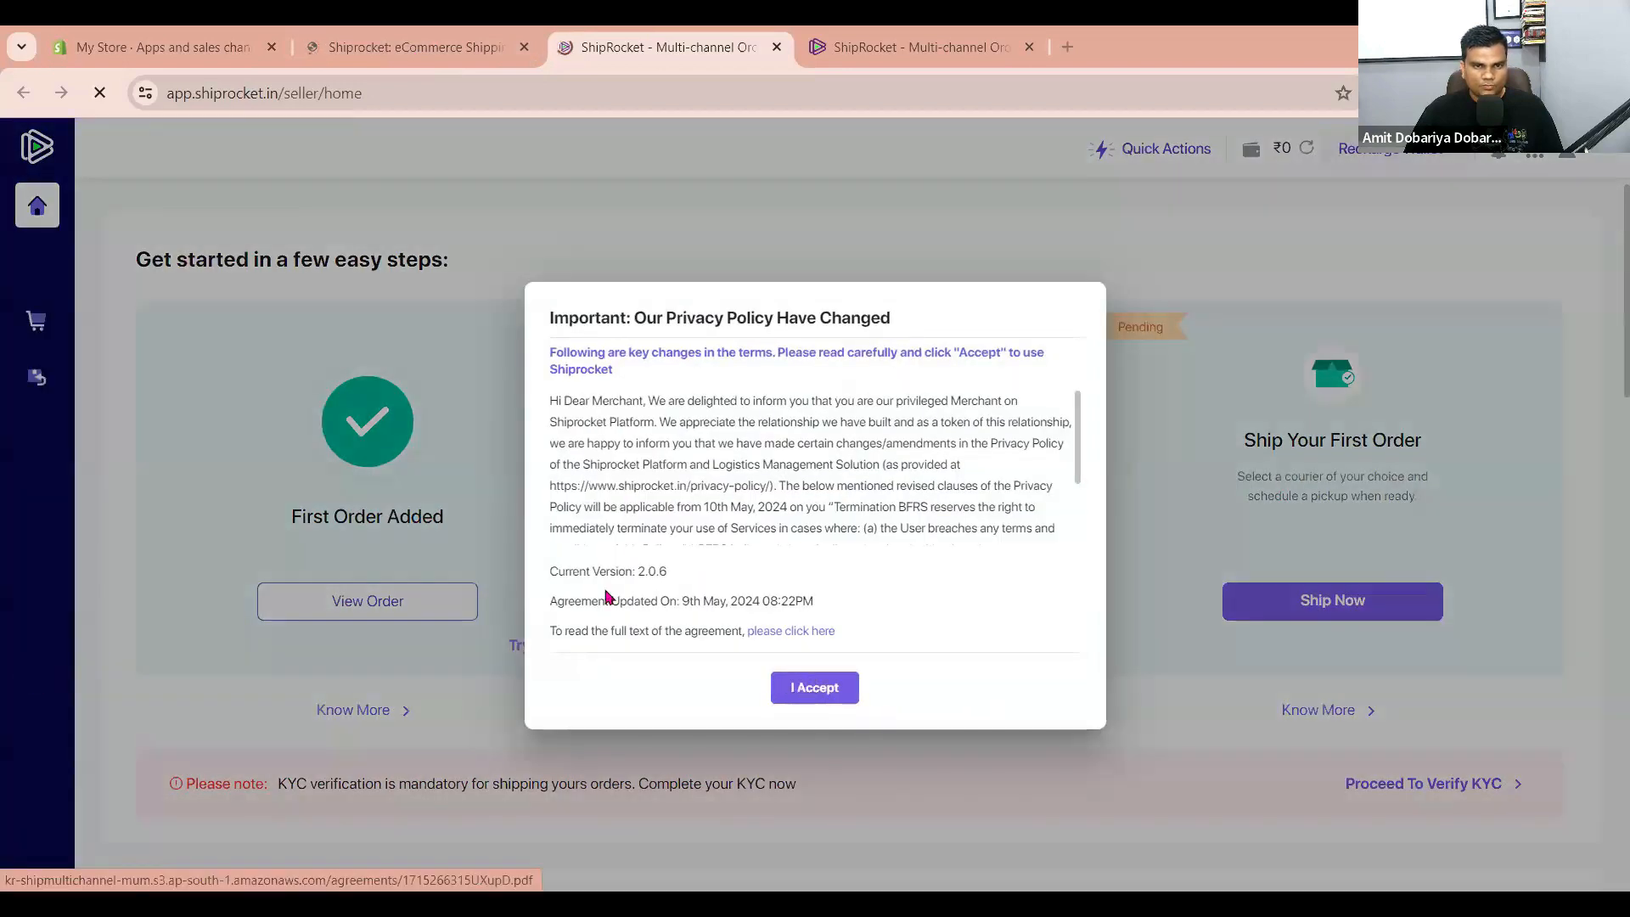
Accept Shiprocket's changed privacy policy and open the account settings.
drag(605, 593, 793, 685)
click(802, 692)
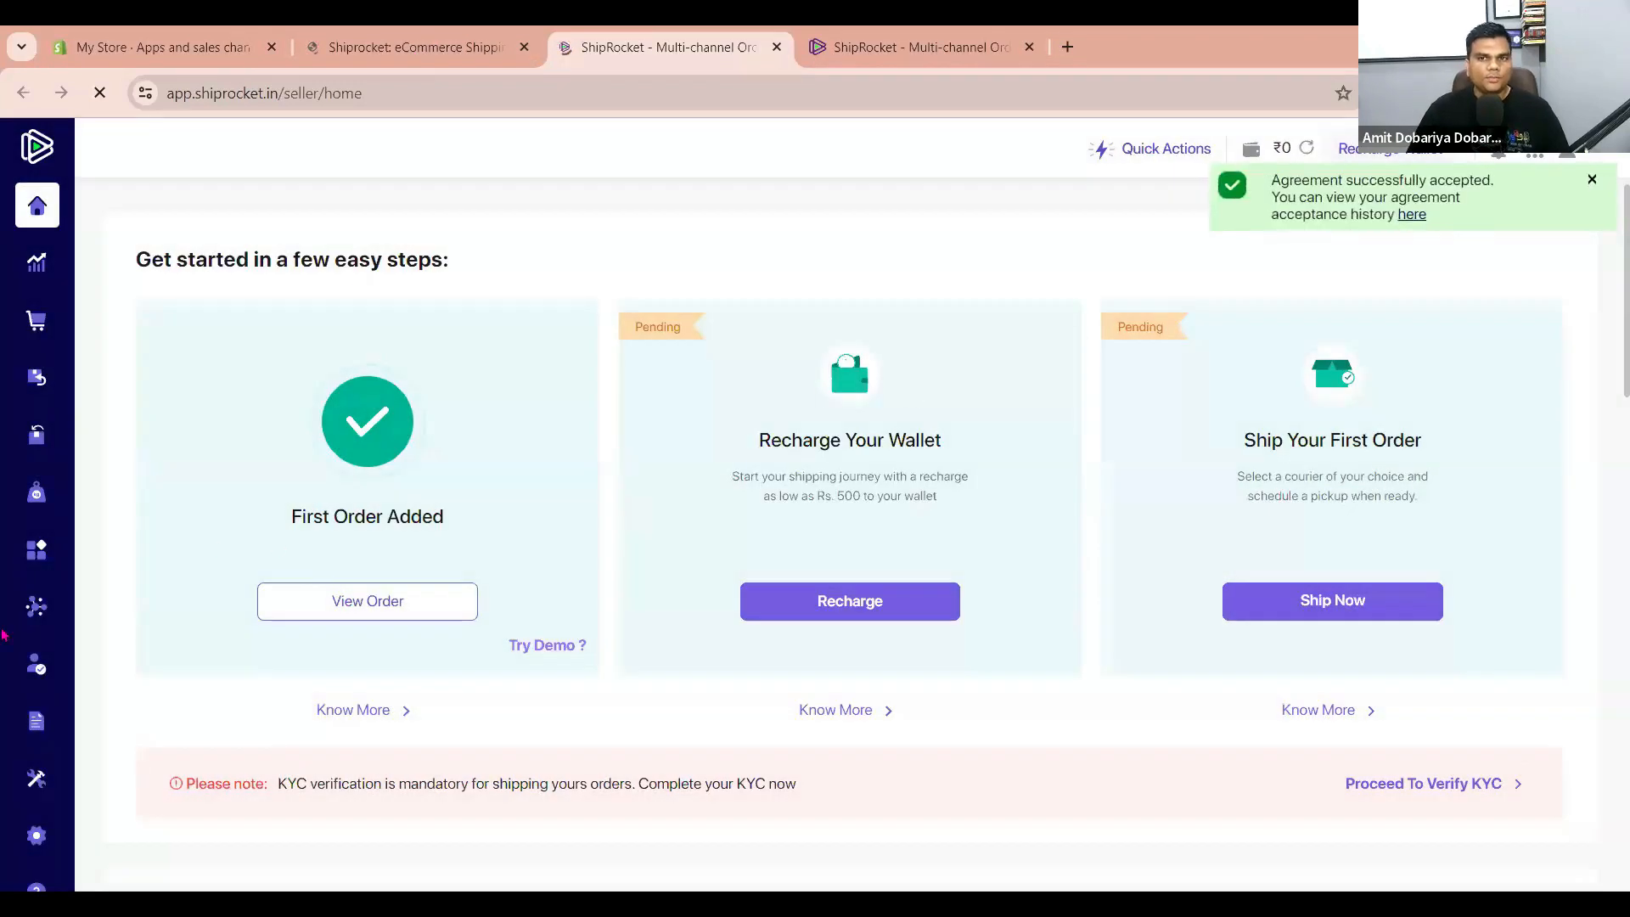
scroll(4, 636, down, 2)
mouse_move(3, 689)
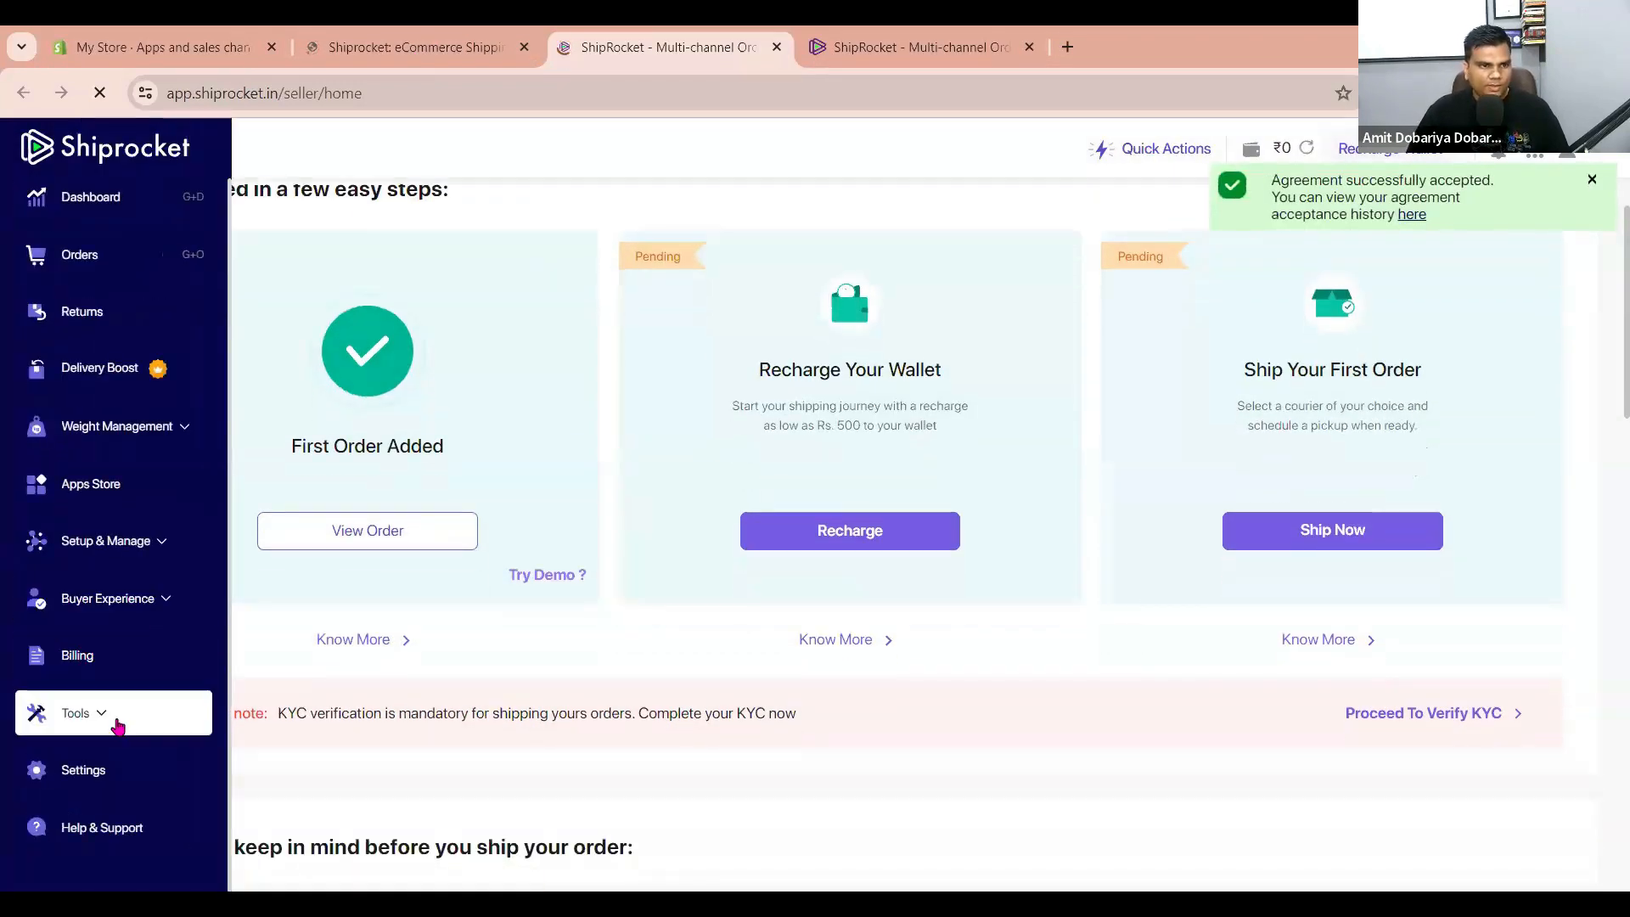
click(98, 769)
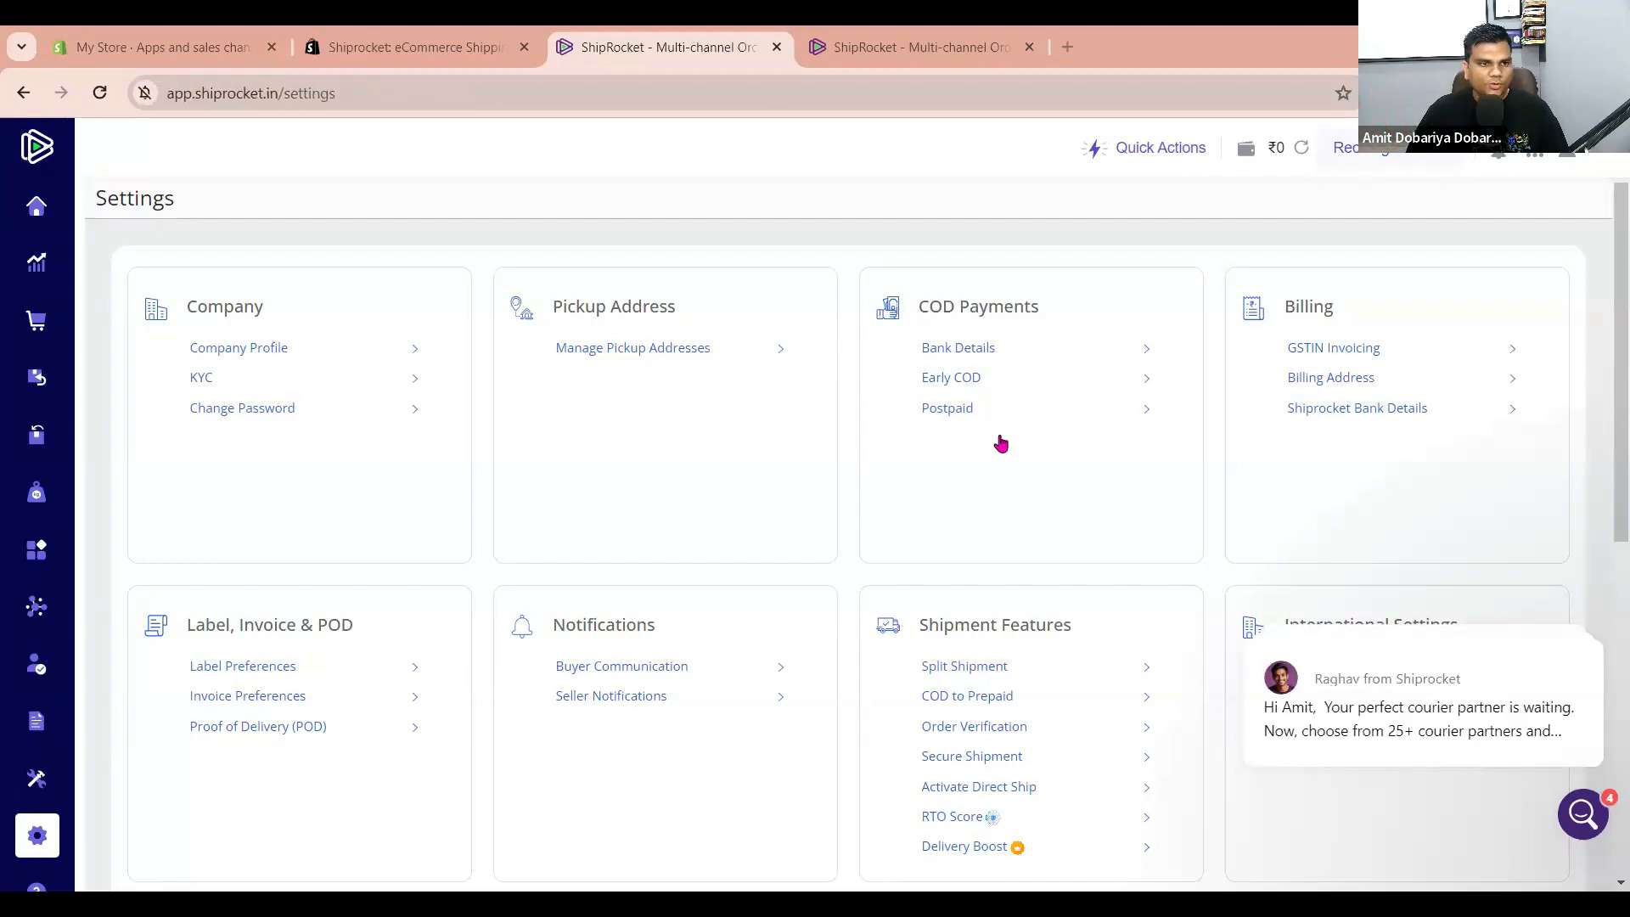
Look through the available Shiprocket settings categories, from Company and COD Payments down to Courier, dismissing the chat message.
scroll(1002, 450, down, 2)
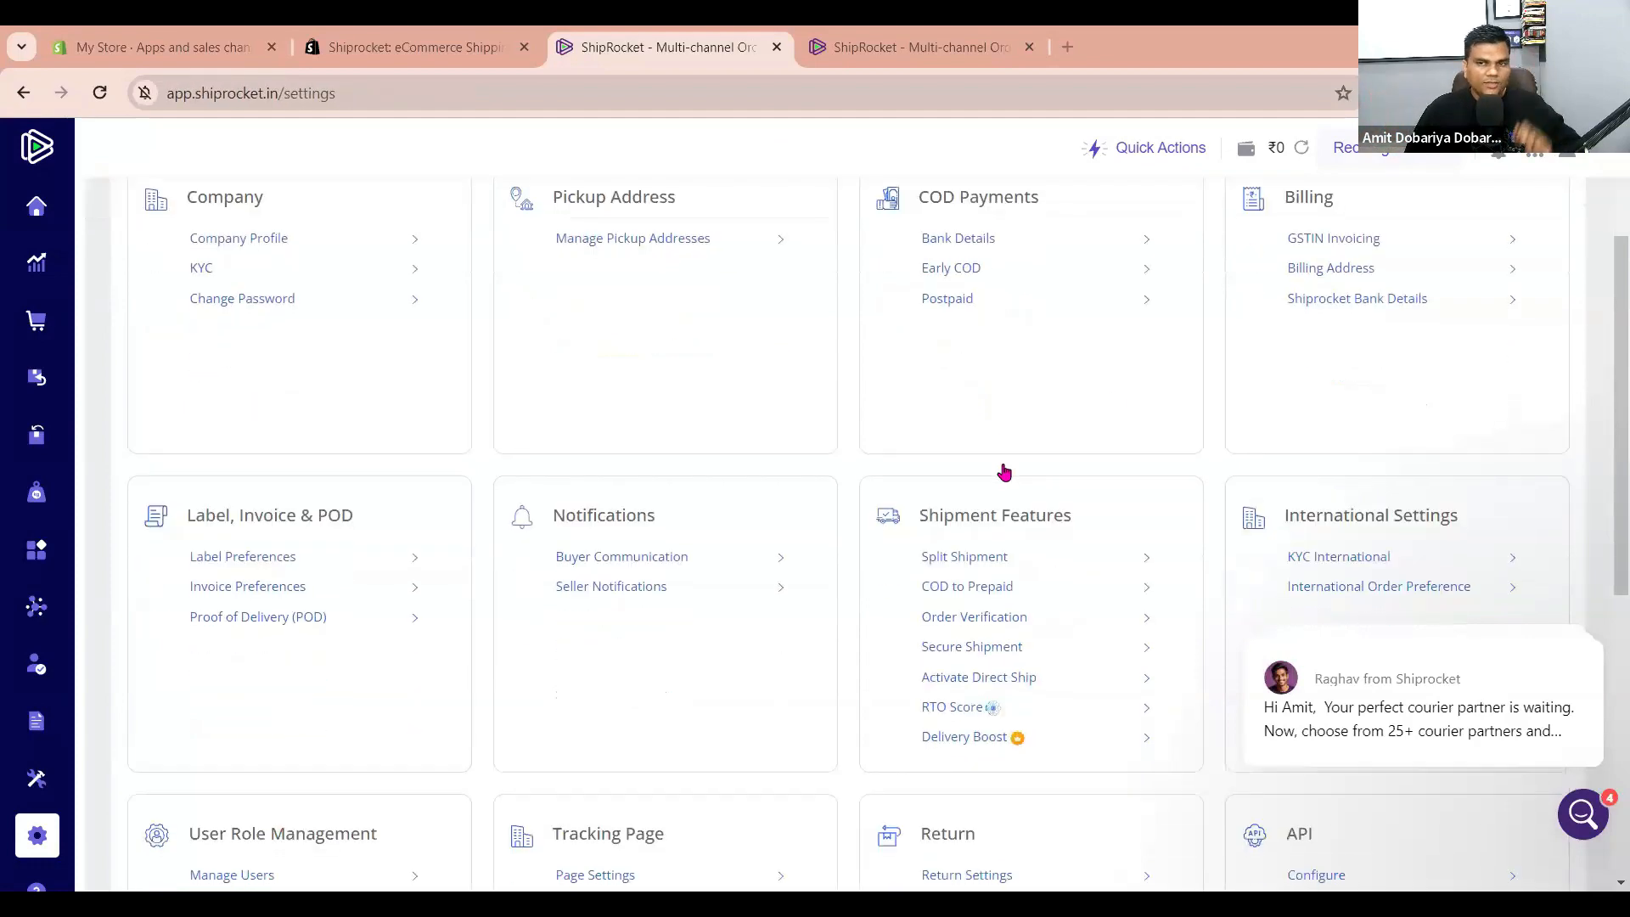
scroll(1004, 472, down, 1)
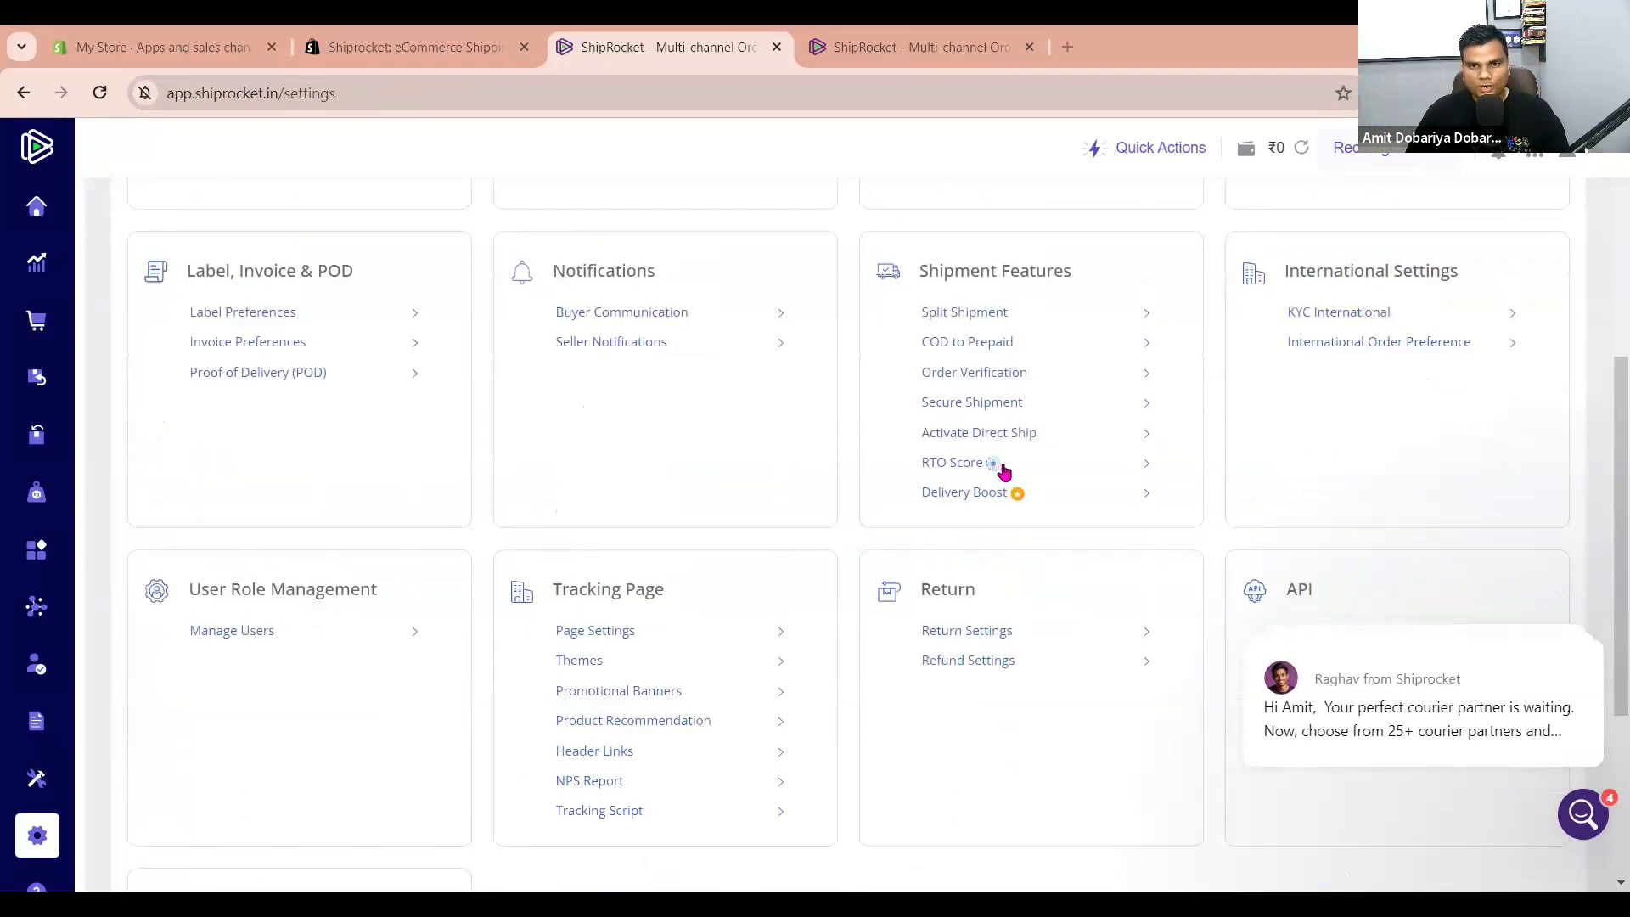
scroll(1003, 470, down, 1)
scroll(1026, 462, down, 1)
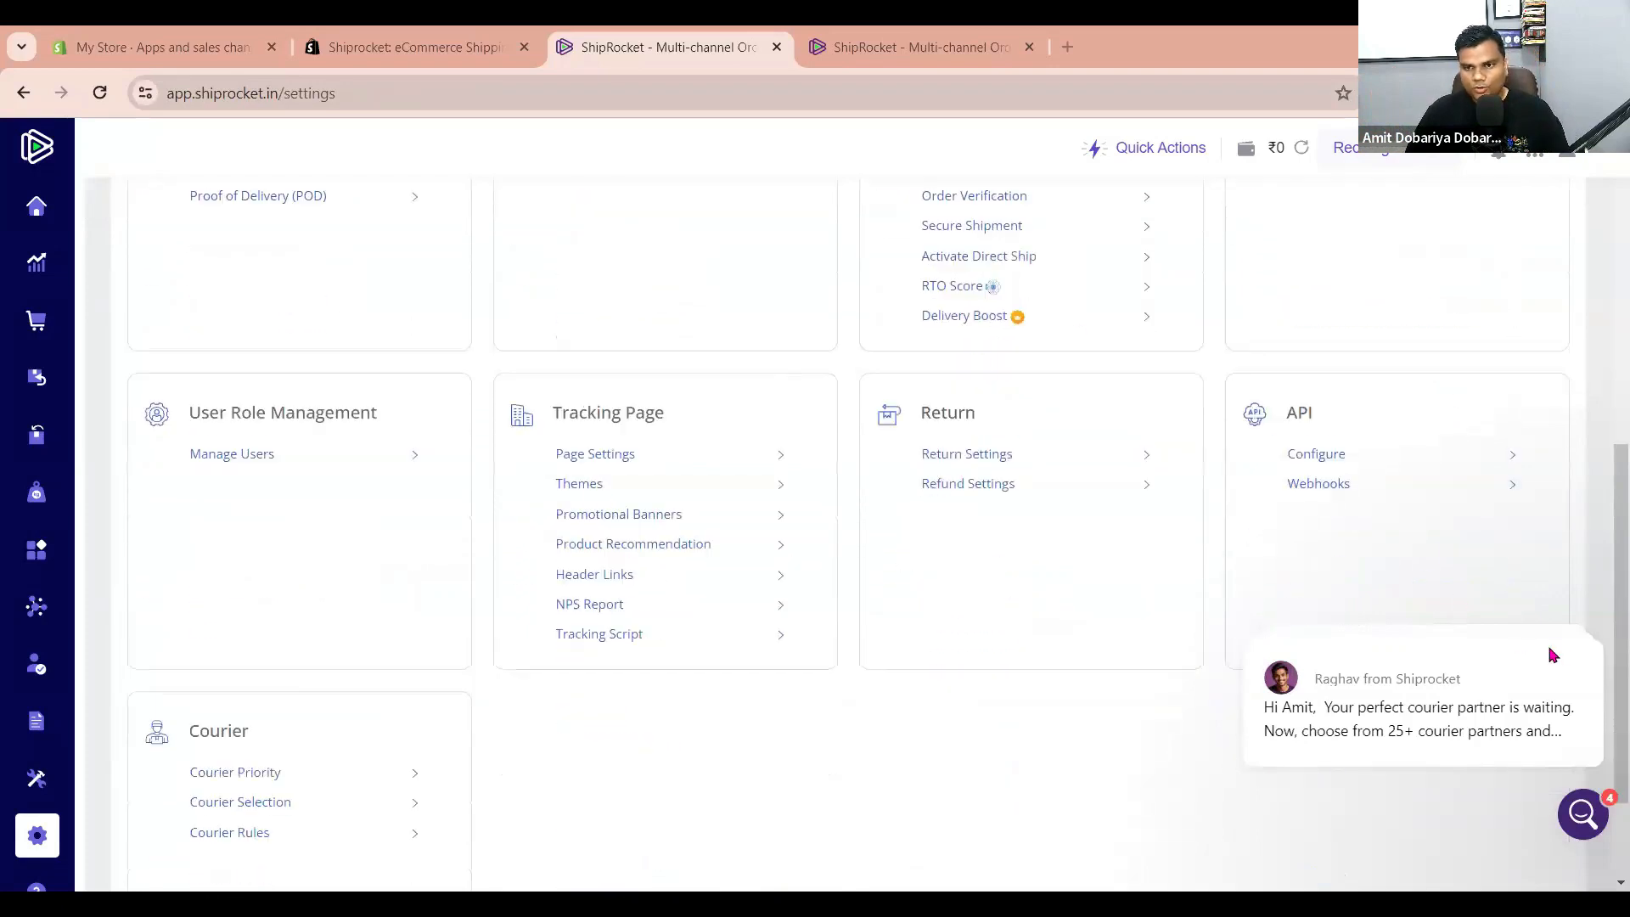
click(1540, 335)
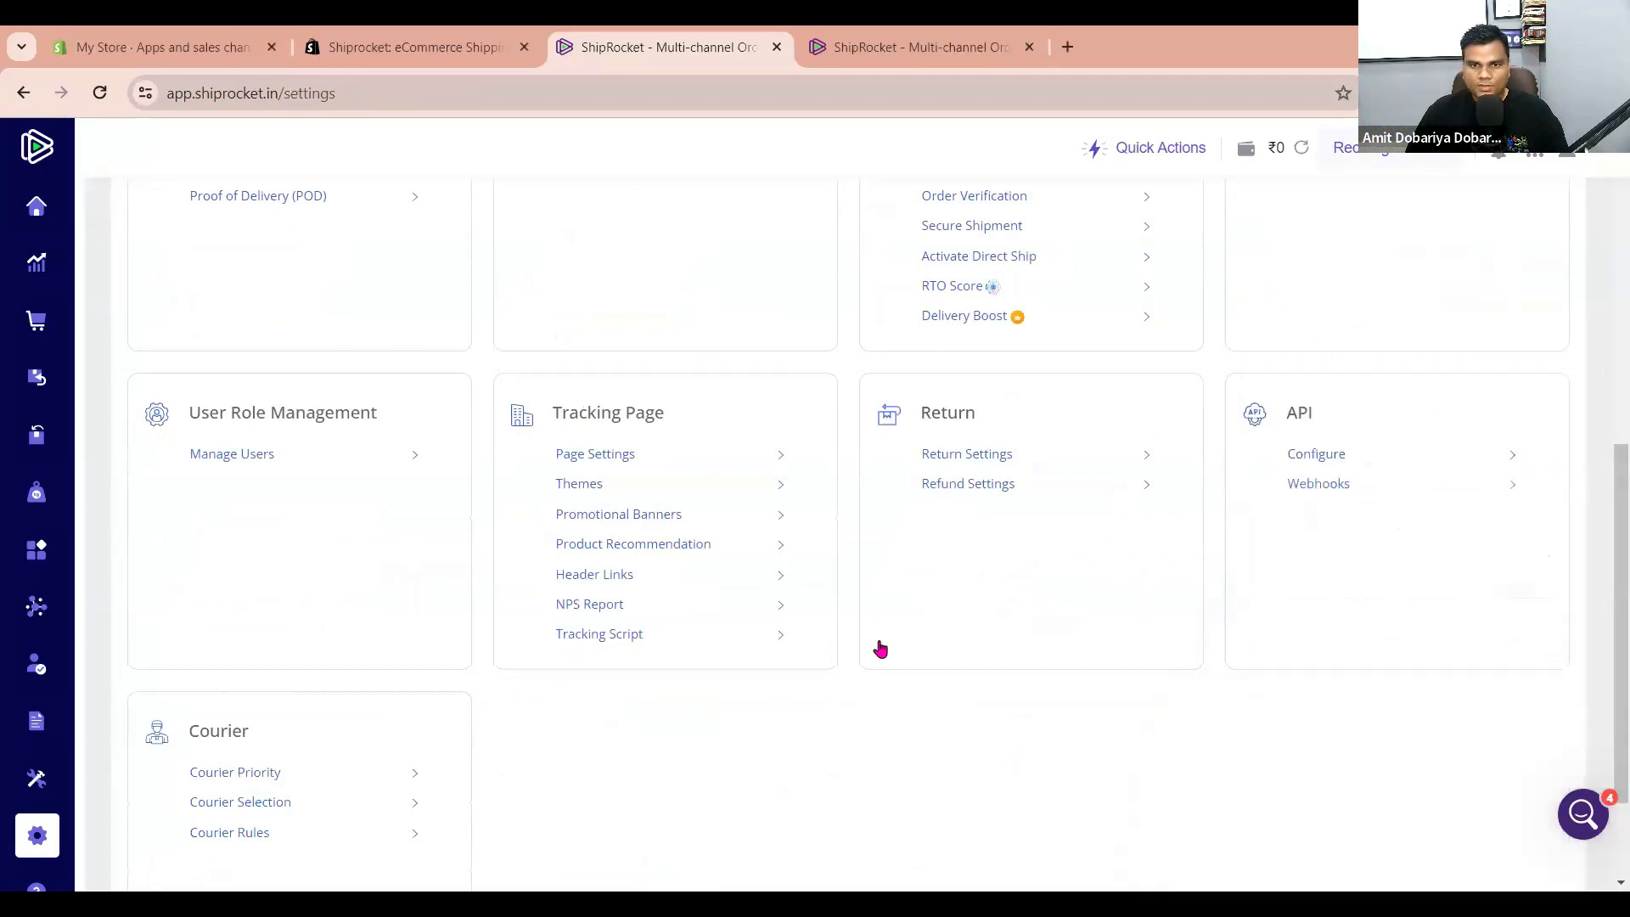
scroll(880, 649, down, 1)
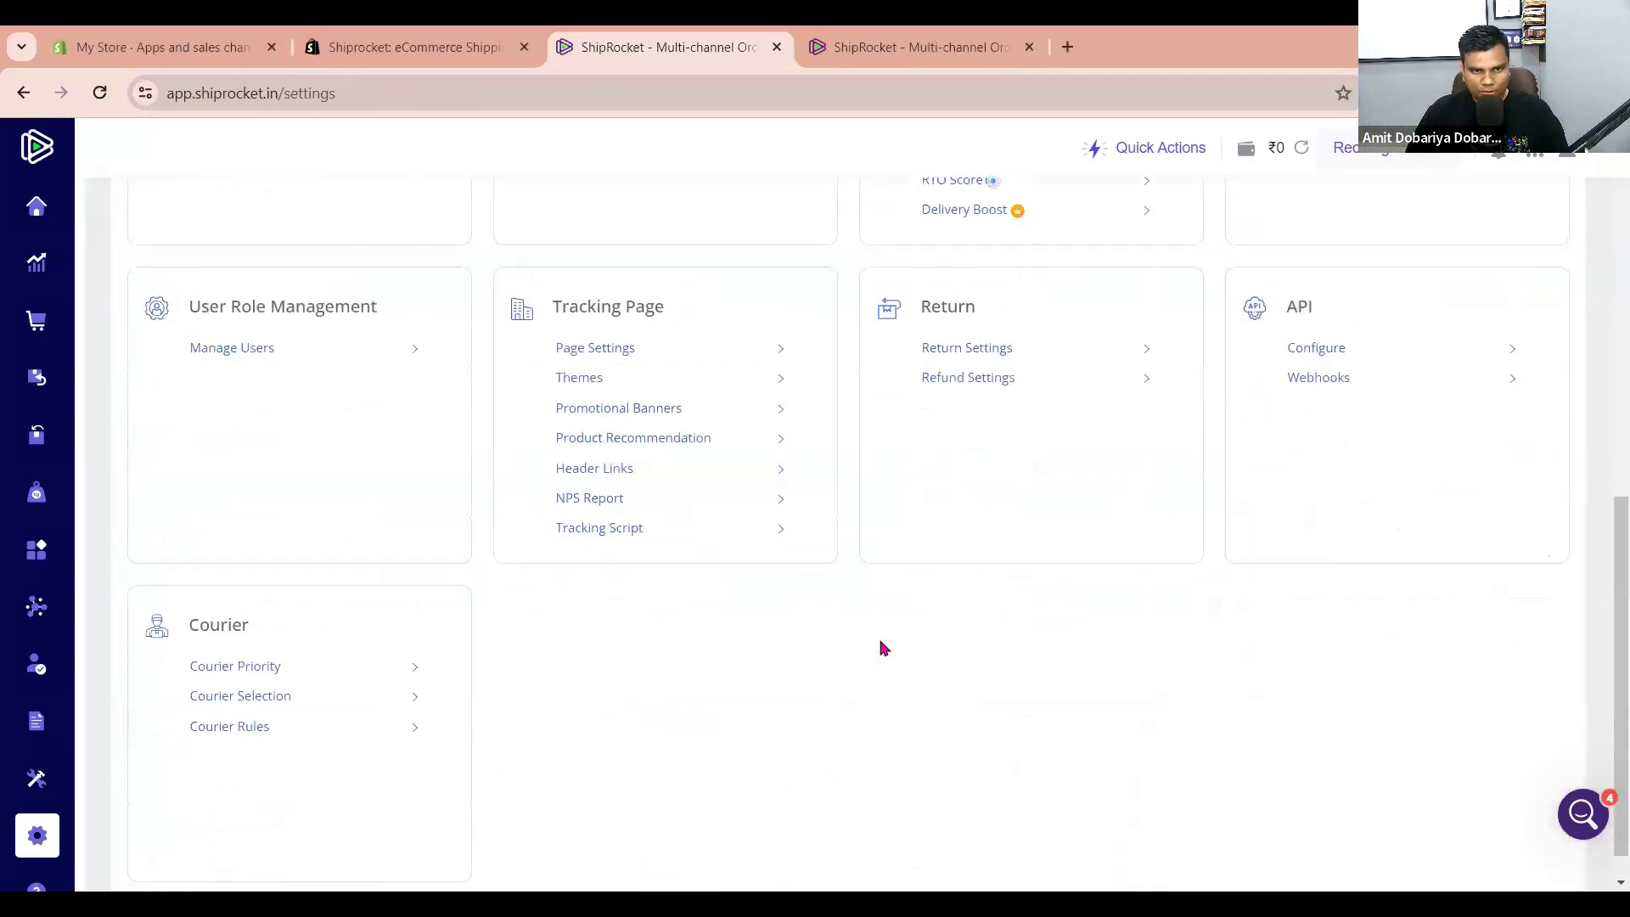
scroll(880, 649, up, 6)
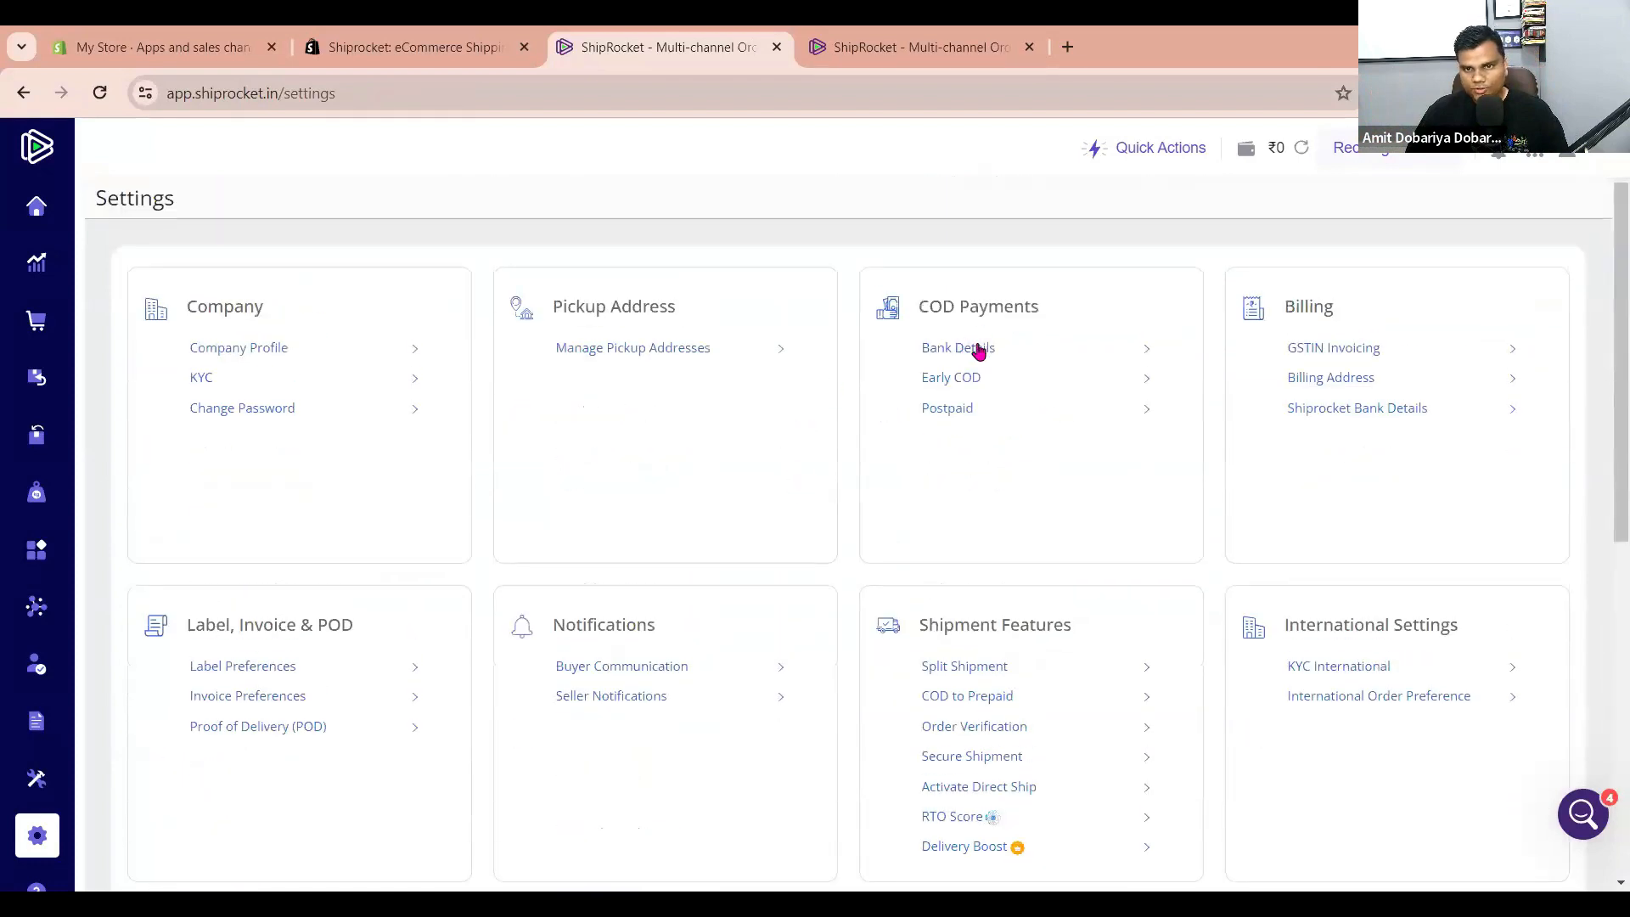
Open the Early COD settings and examine the payout period of the 2 Days plan.
click(953, 378)
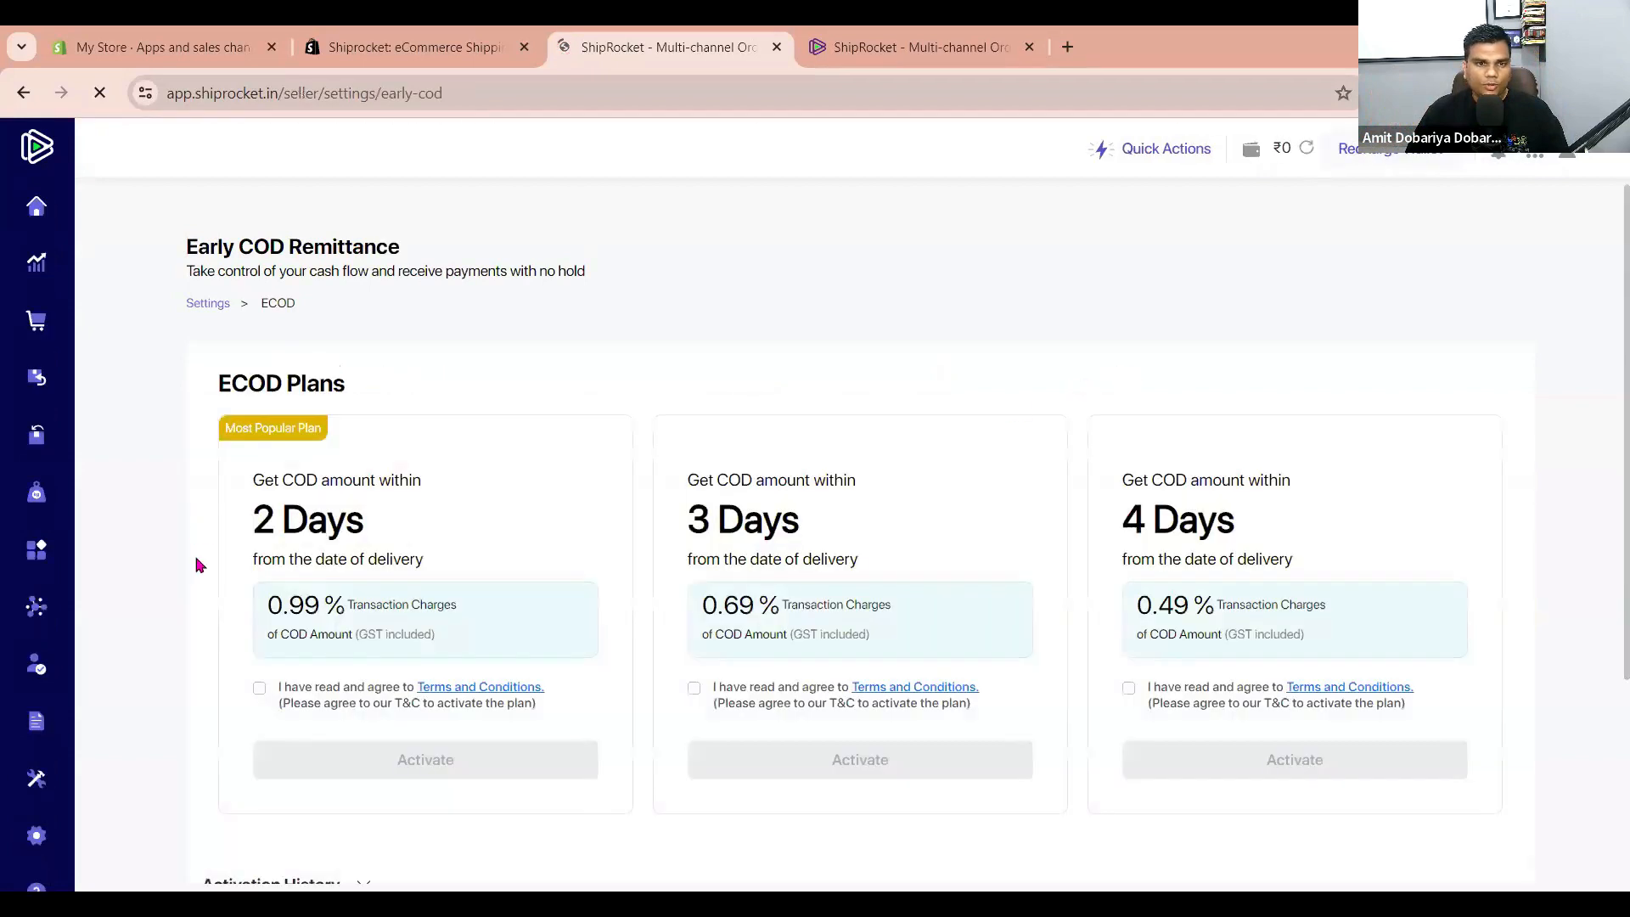
scroll(200, 562, down, 2)
double_click(273, 384)
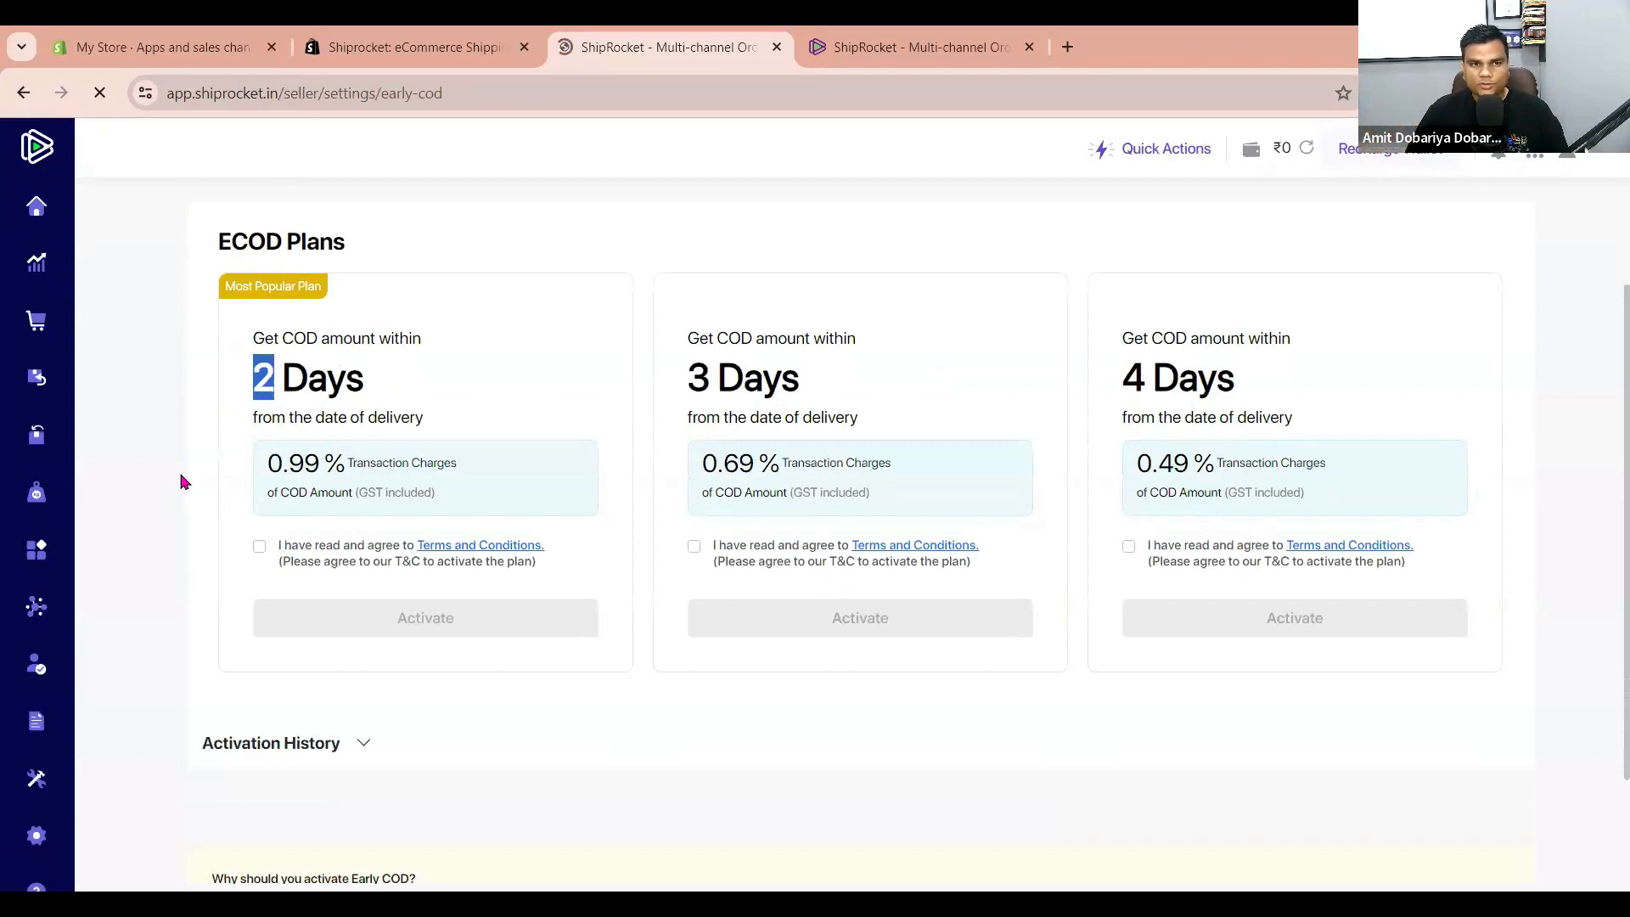
click(236, 414)
double_click(278, 378)
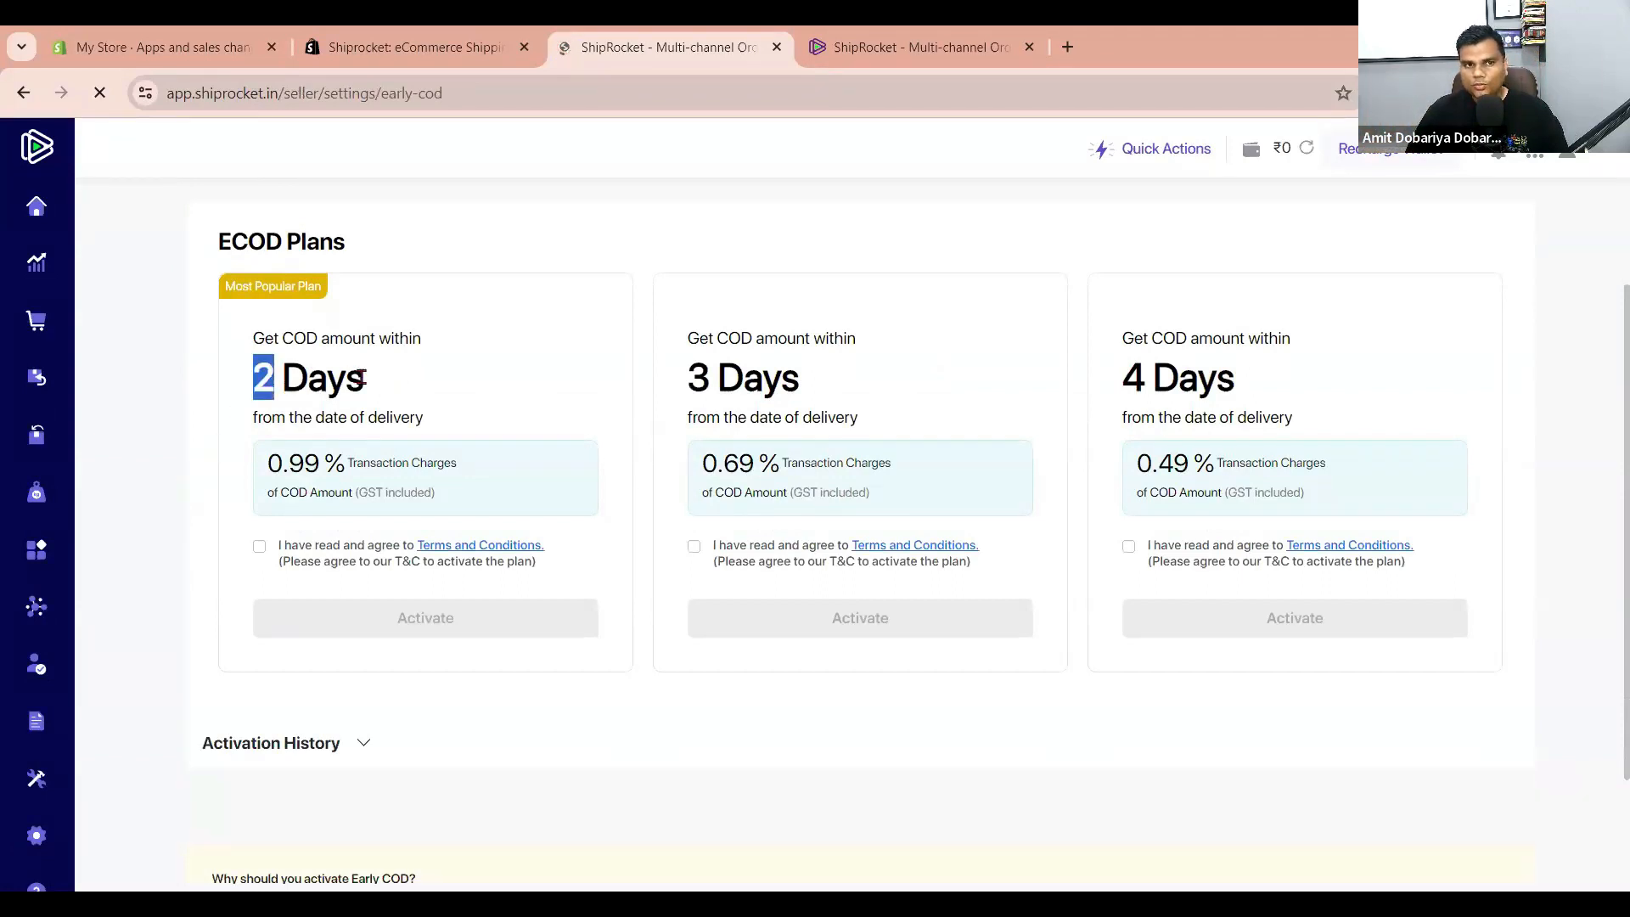
drag(363, 384, 223, 488)
click(225, 490)
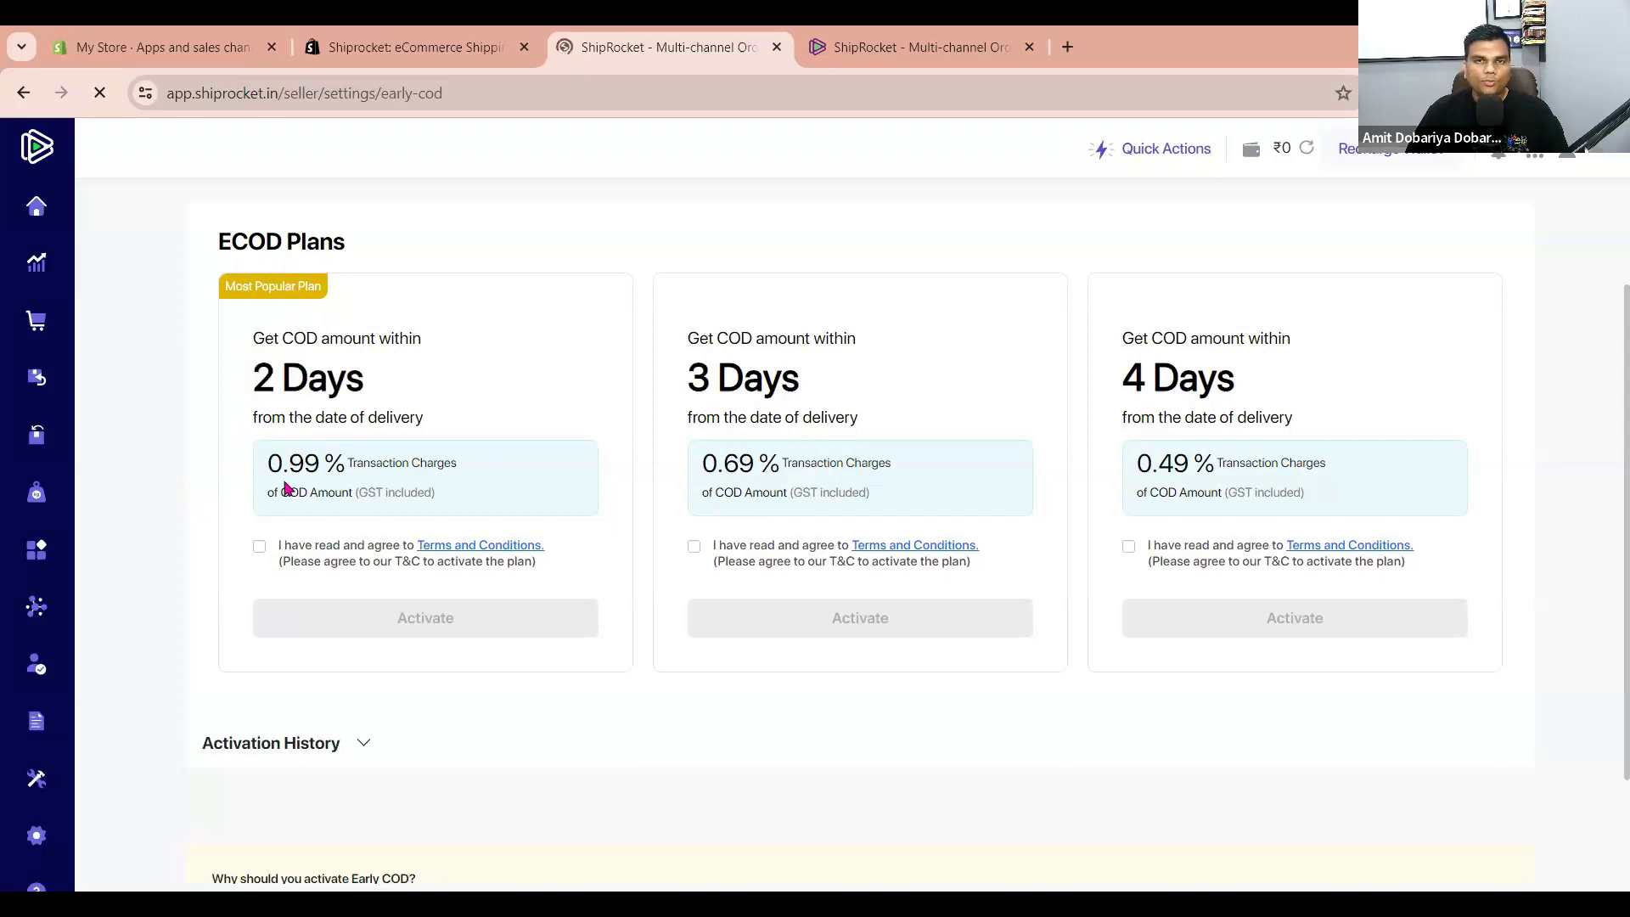
Examine the 2 Days plan's transaction charges and its terms and conditions consent, leaving the consent unselected.
drag(344, 458, 265, 462)
click(259, 546)
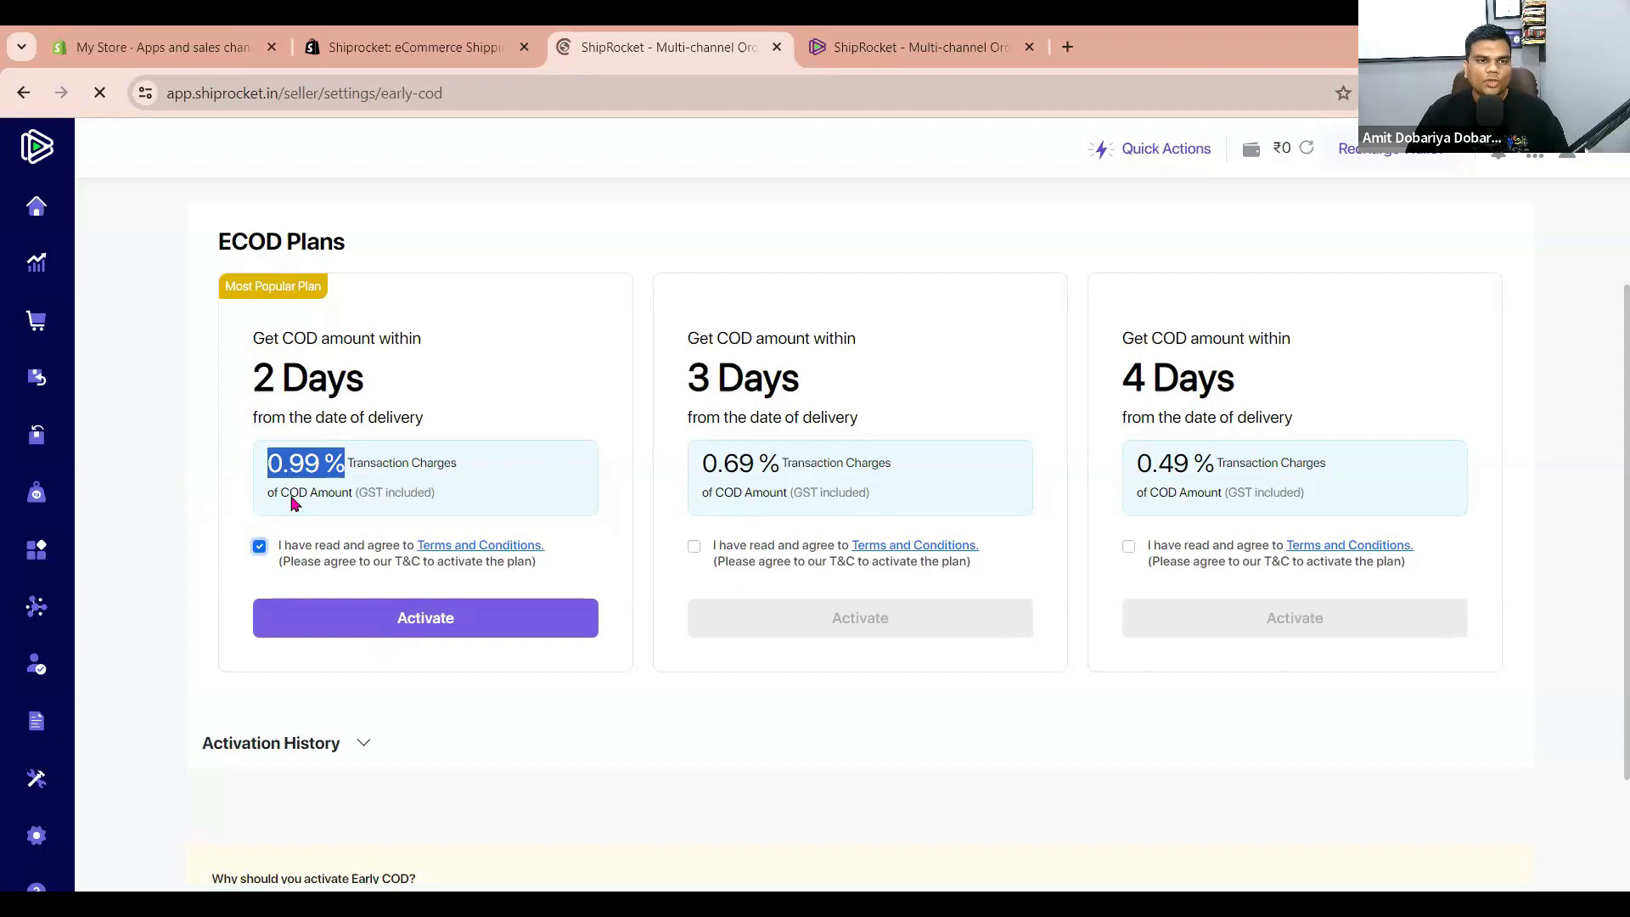
click(259, 546)
click(365, 459)
triple_click(287, 457)
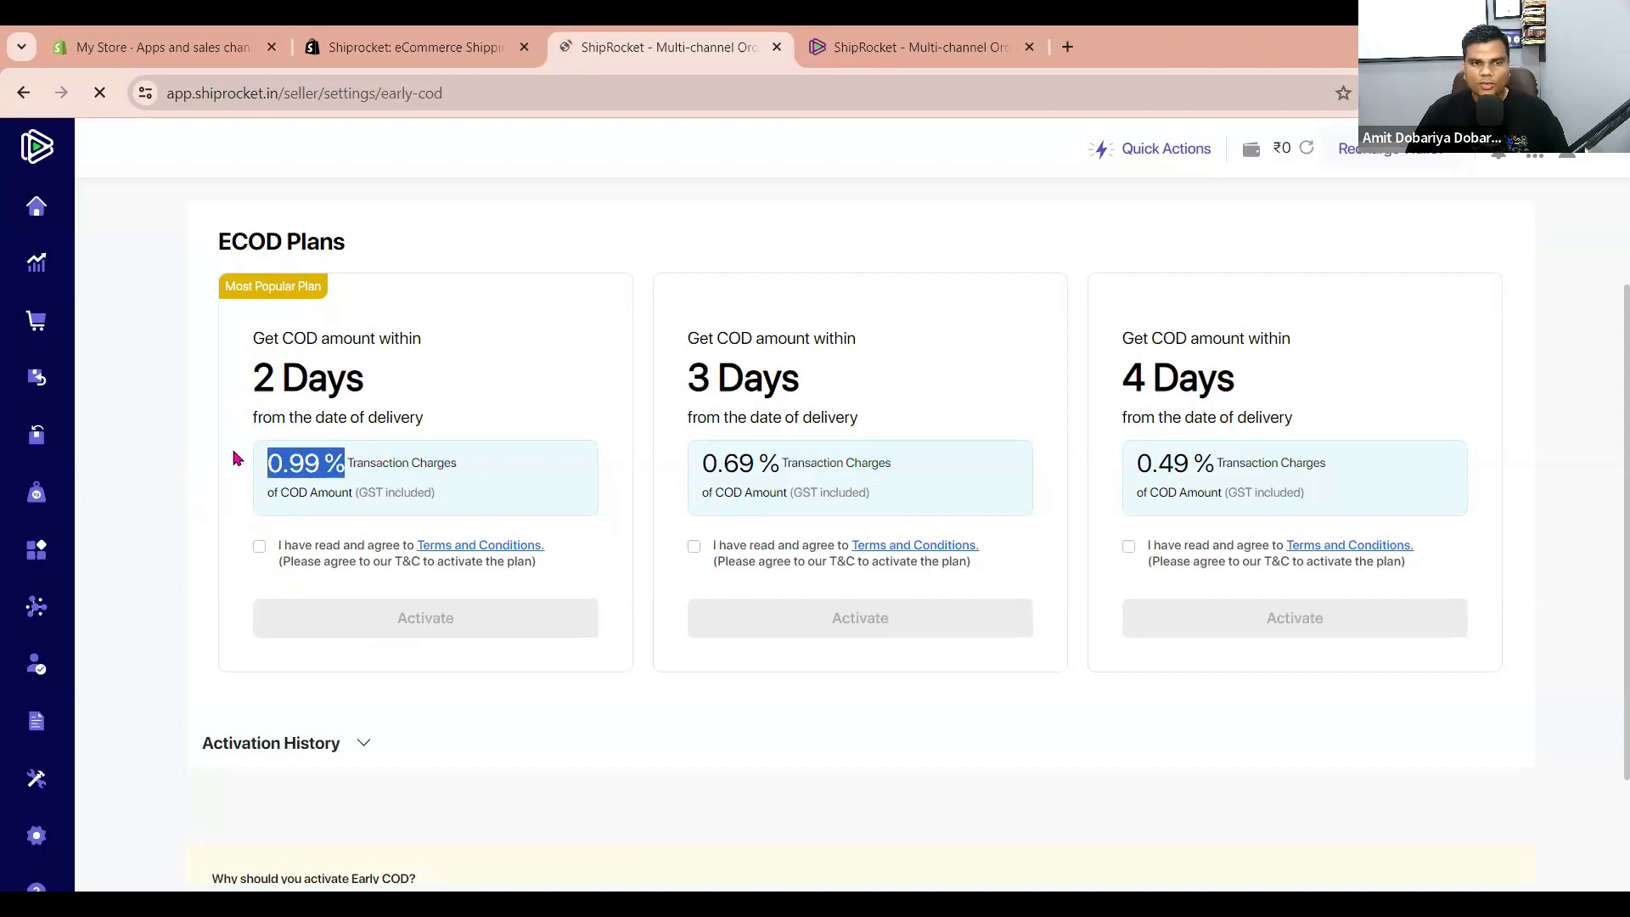
click(264, 483)
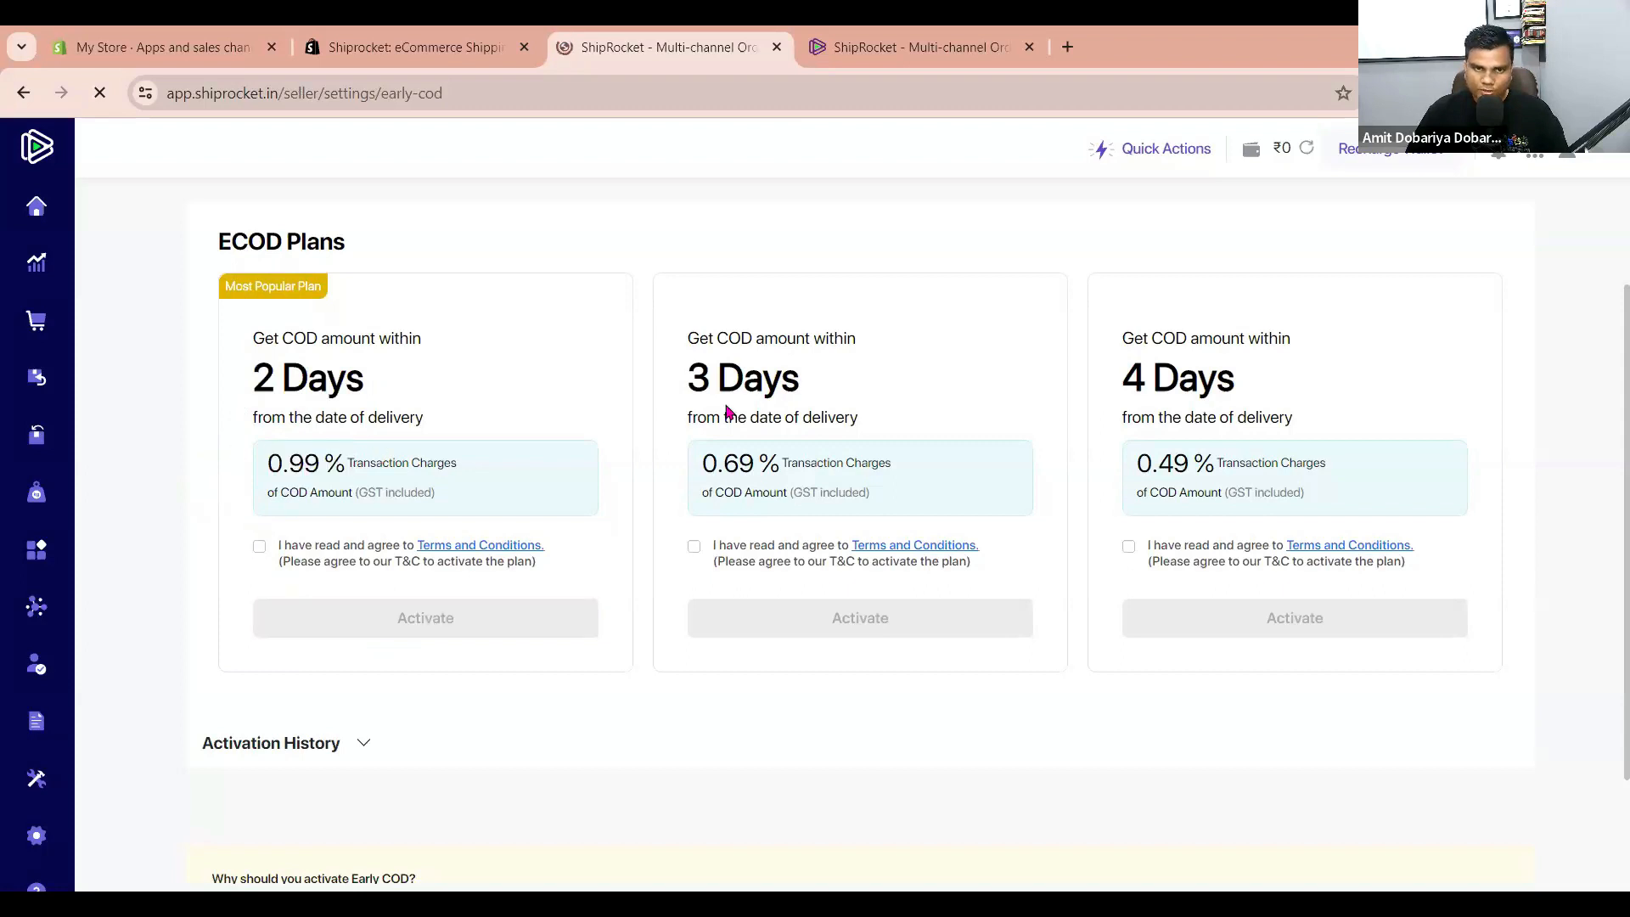
Examine the transaction charges of the 3 Days and 4 Days Early COD plans and the notes below them.
drag(684, 372, 782, 467)
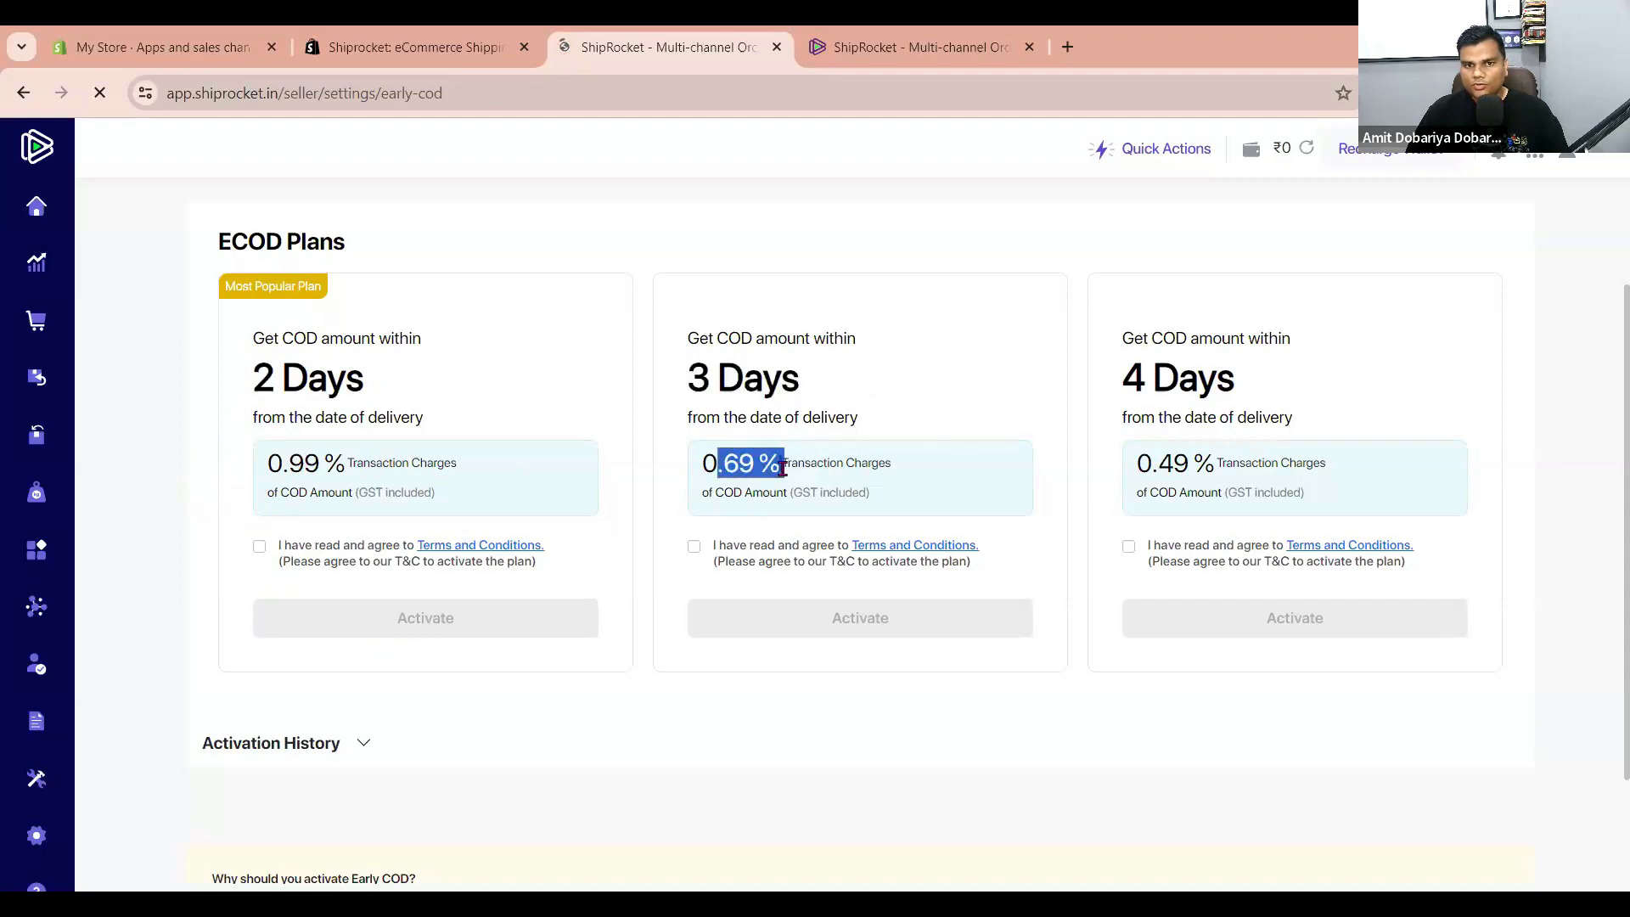
drag(1189, 463, 1147, 473)
scroll(857, 768, down, 2)
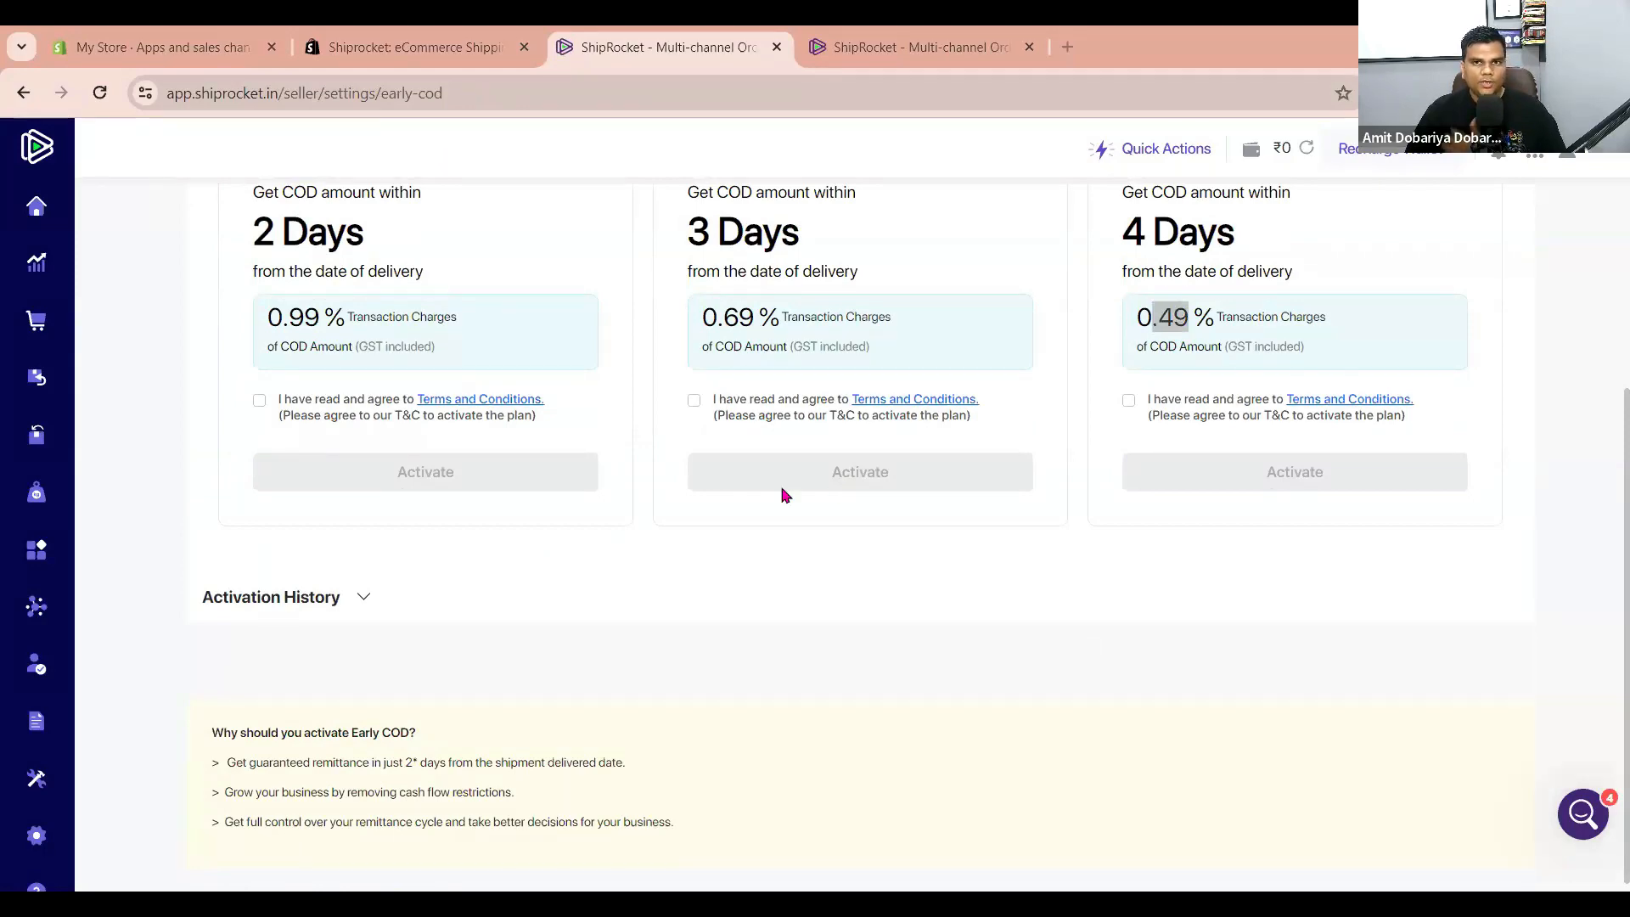
Launch Shiprocket again from its Shopify app listing, and close the tab with the Early COD settings.
key(ctrl+shift+Tab)
click(369, 741)
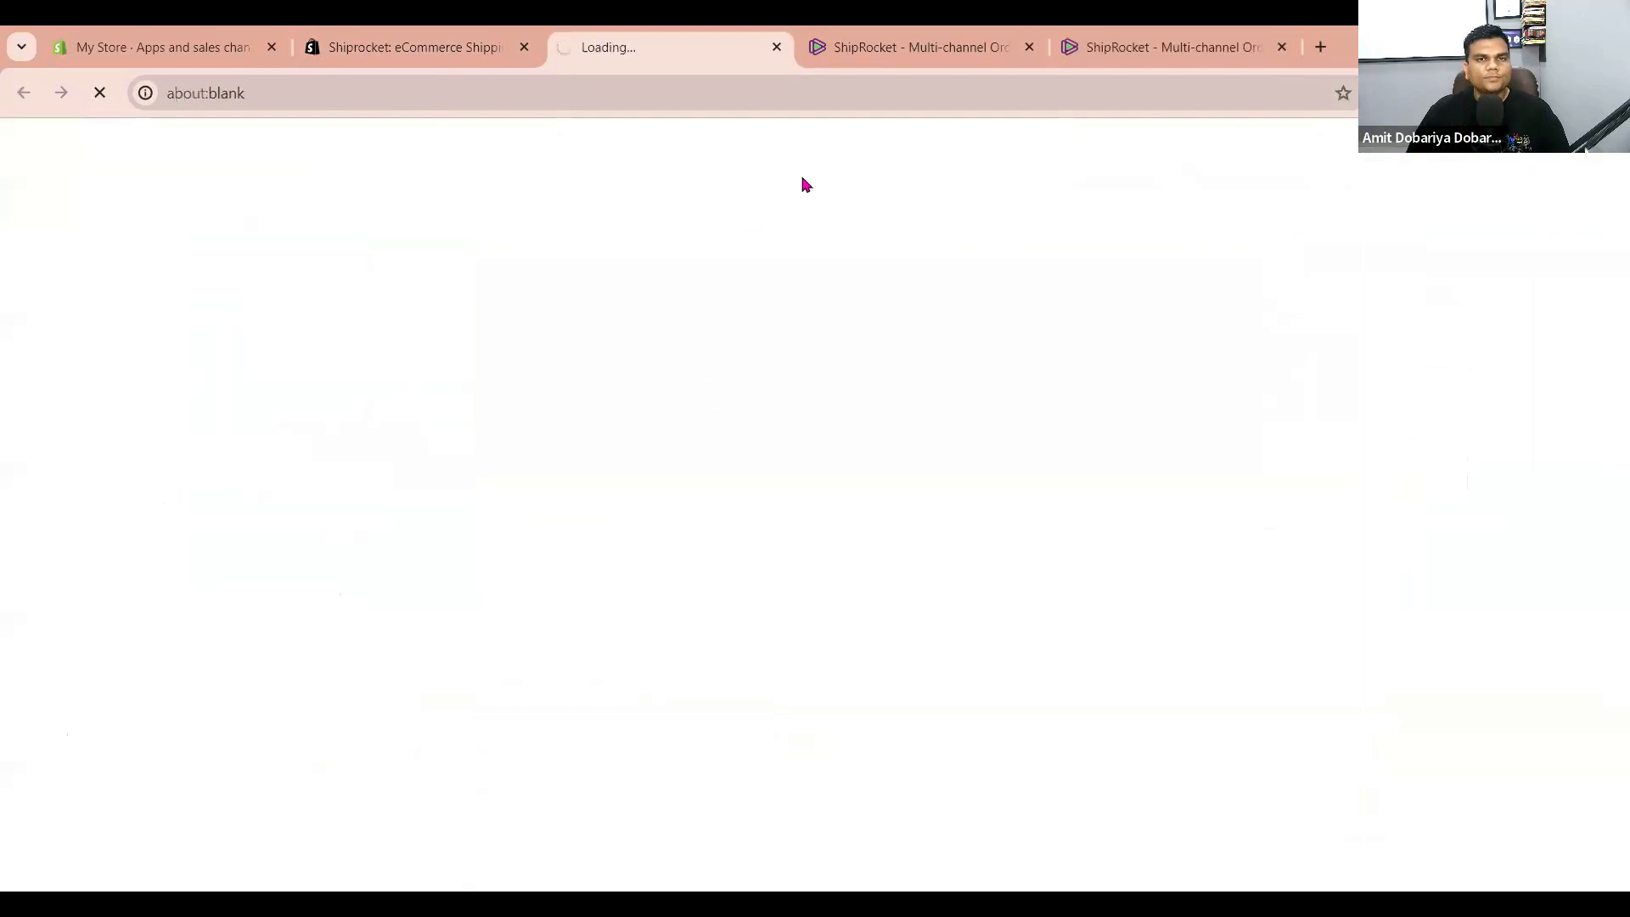
click(954, 44)
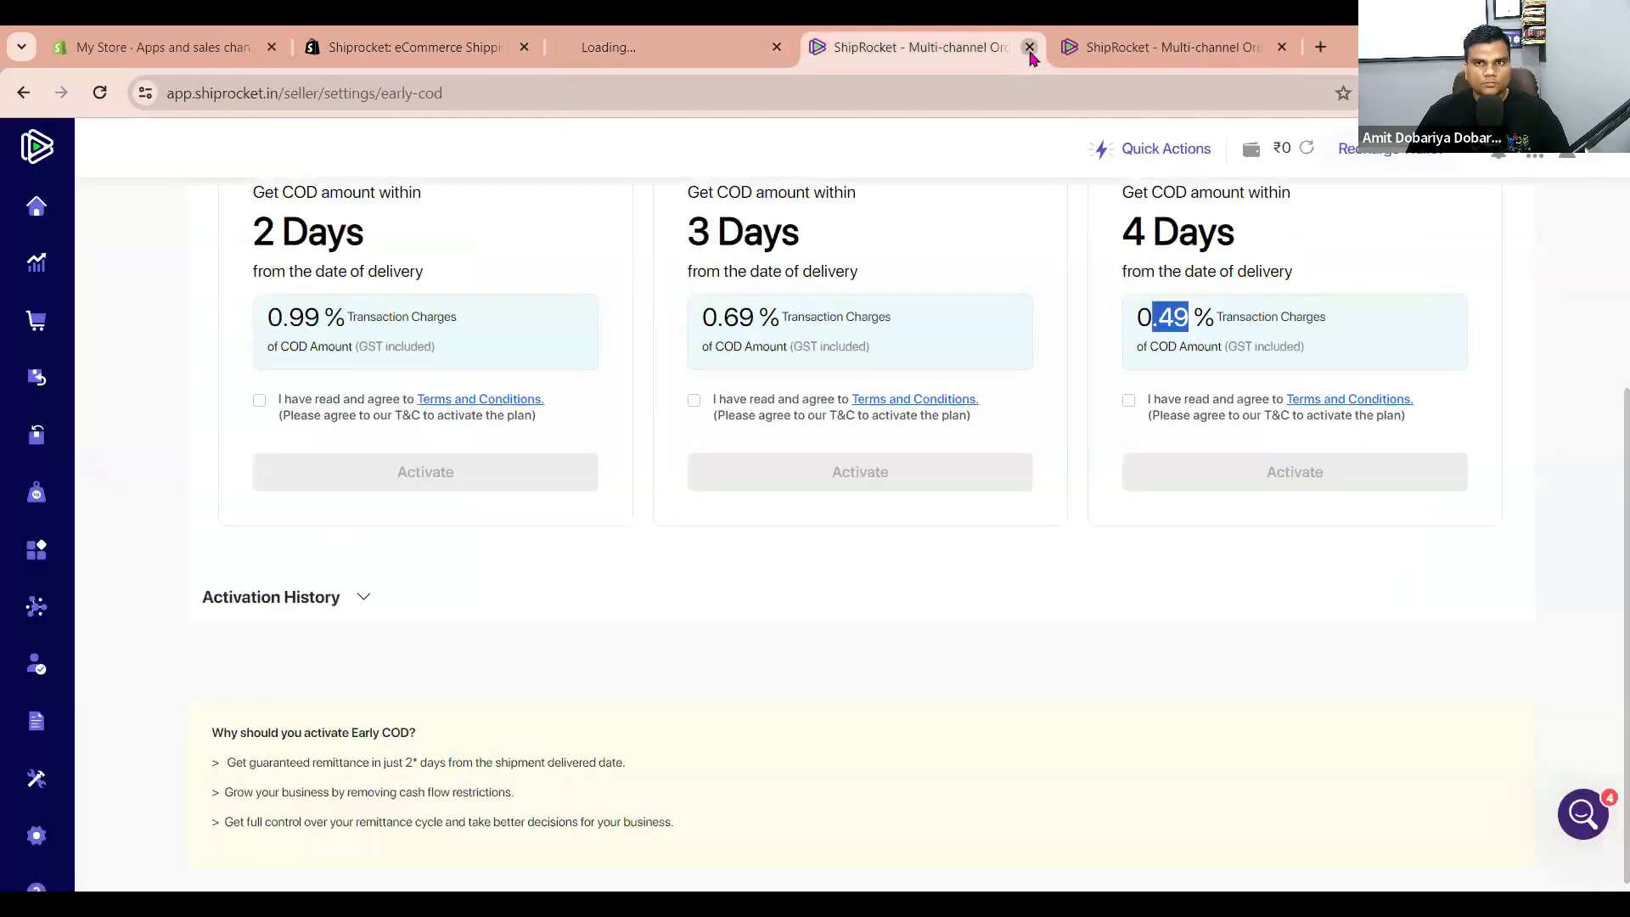
click(1030, 48)
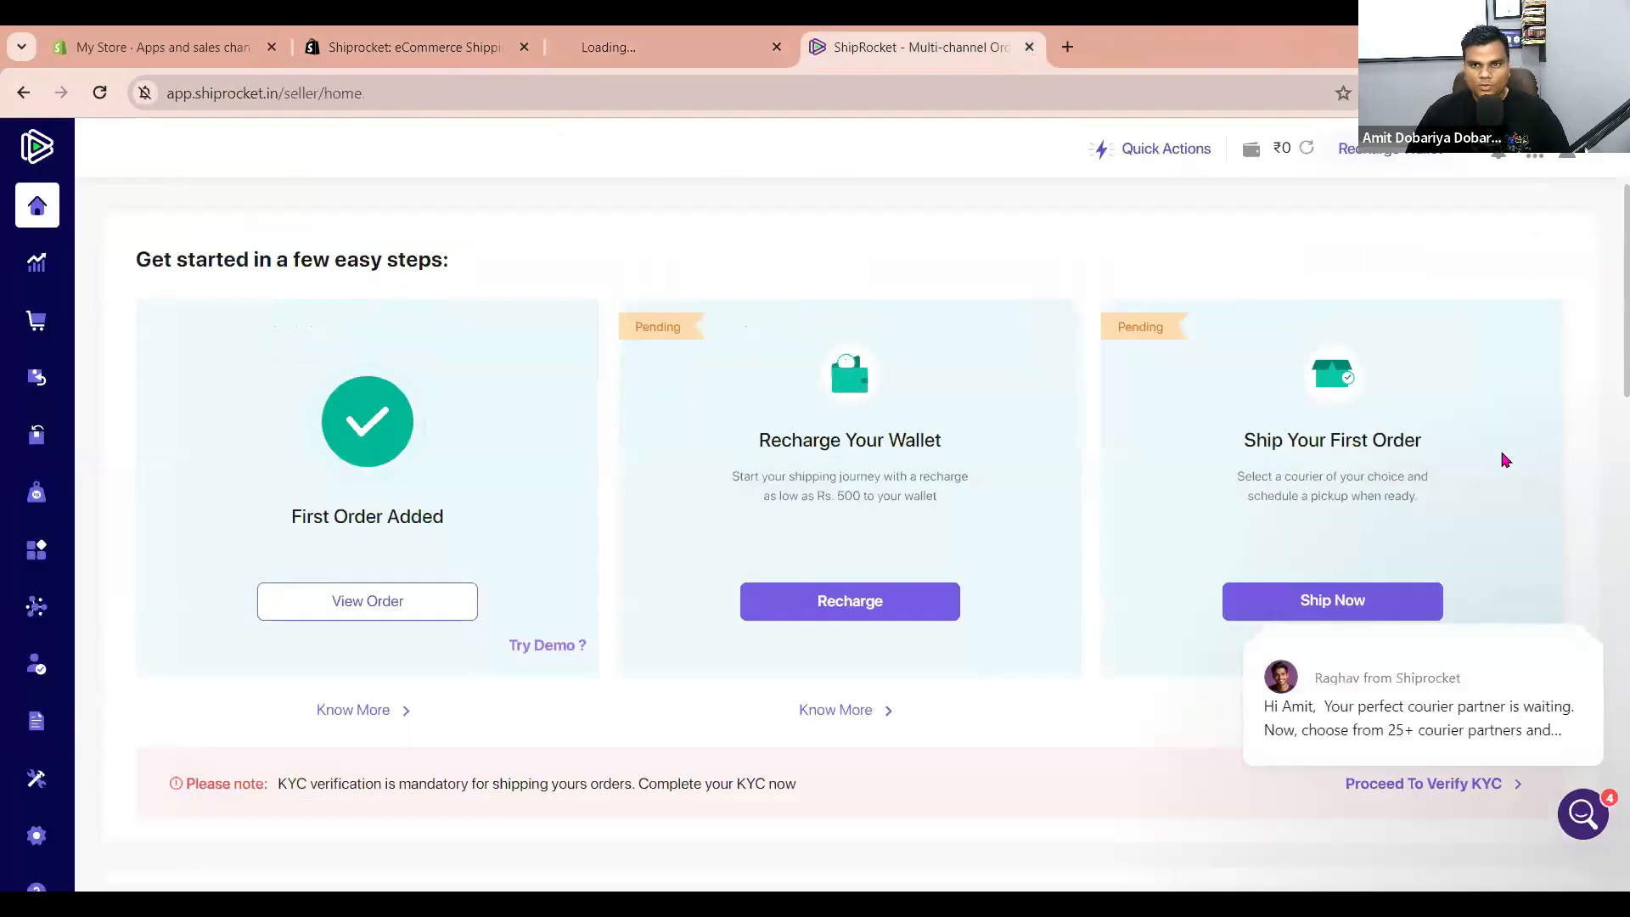
Clear all the chat messages covering the Shiprocket home page.
scroll(1566, 665, down, 1)
mouse_move(1566, 665)
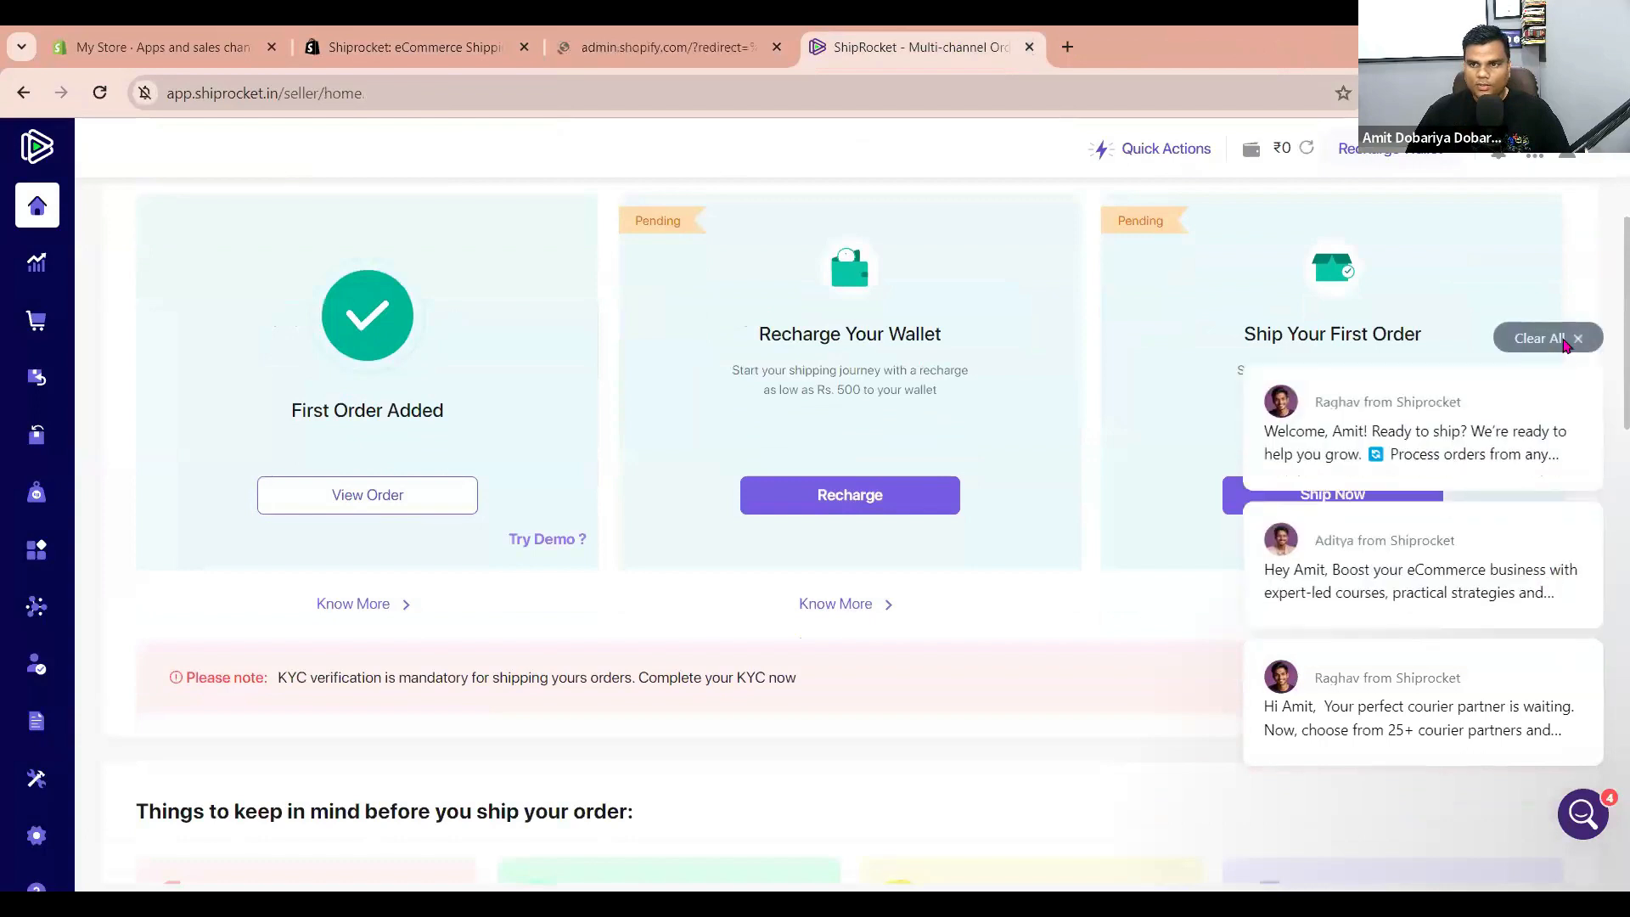
click(1558, 338)
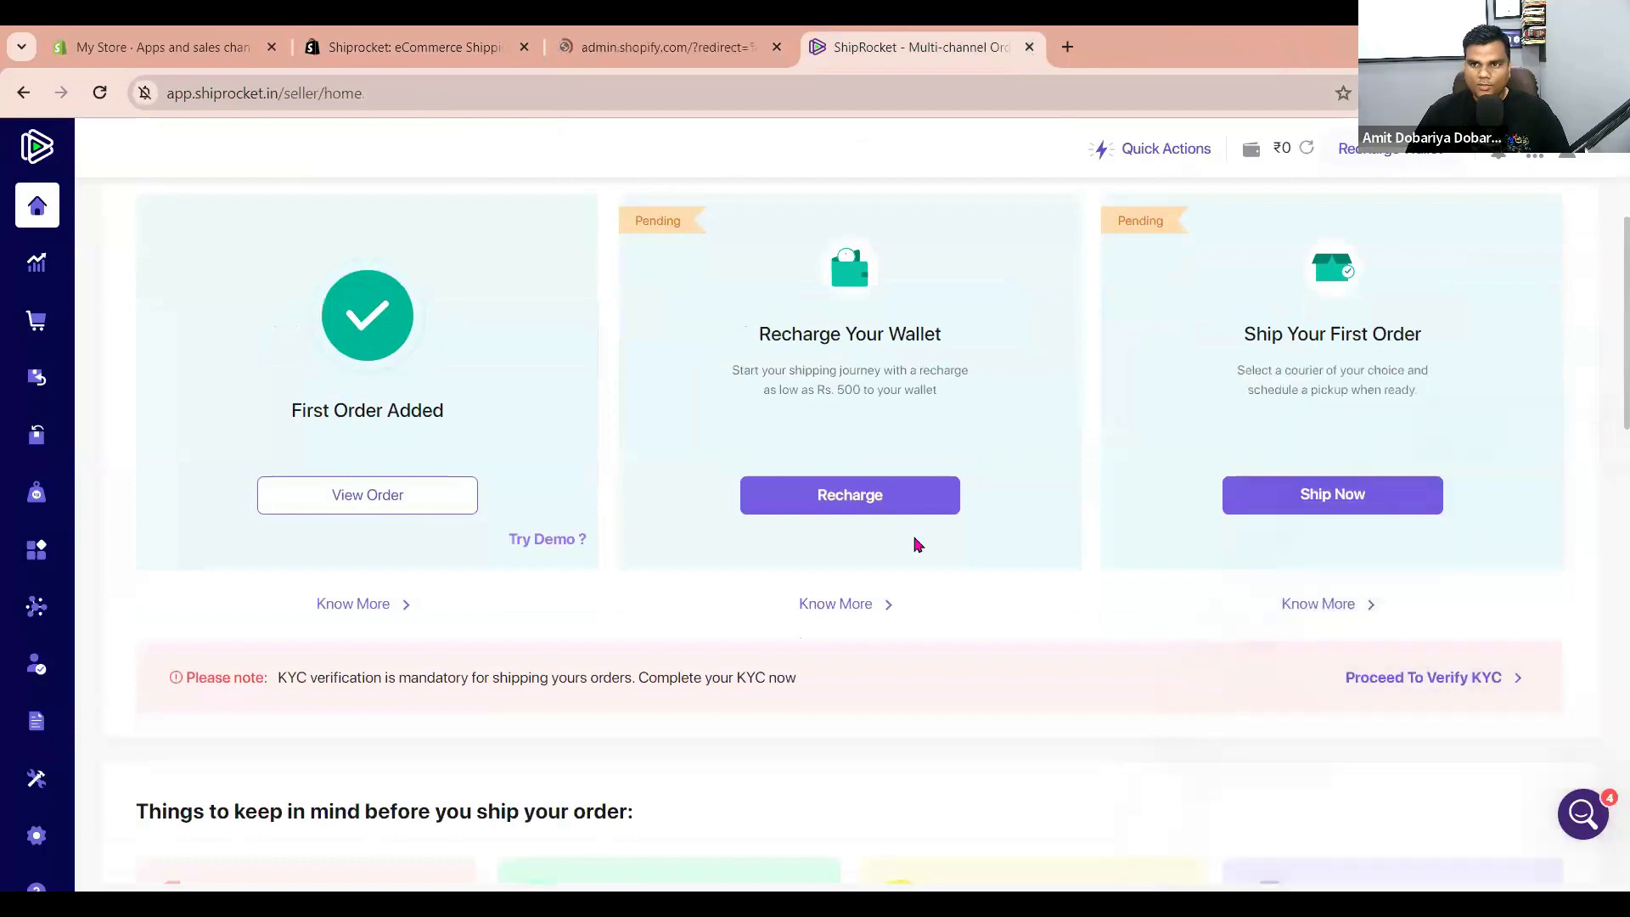
Check the Shopify stores page, return to Shiprocket and open the Shopify sales channel My Store for editing.
click(647, 51)
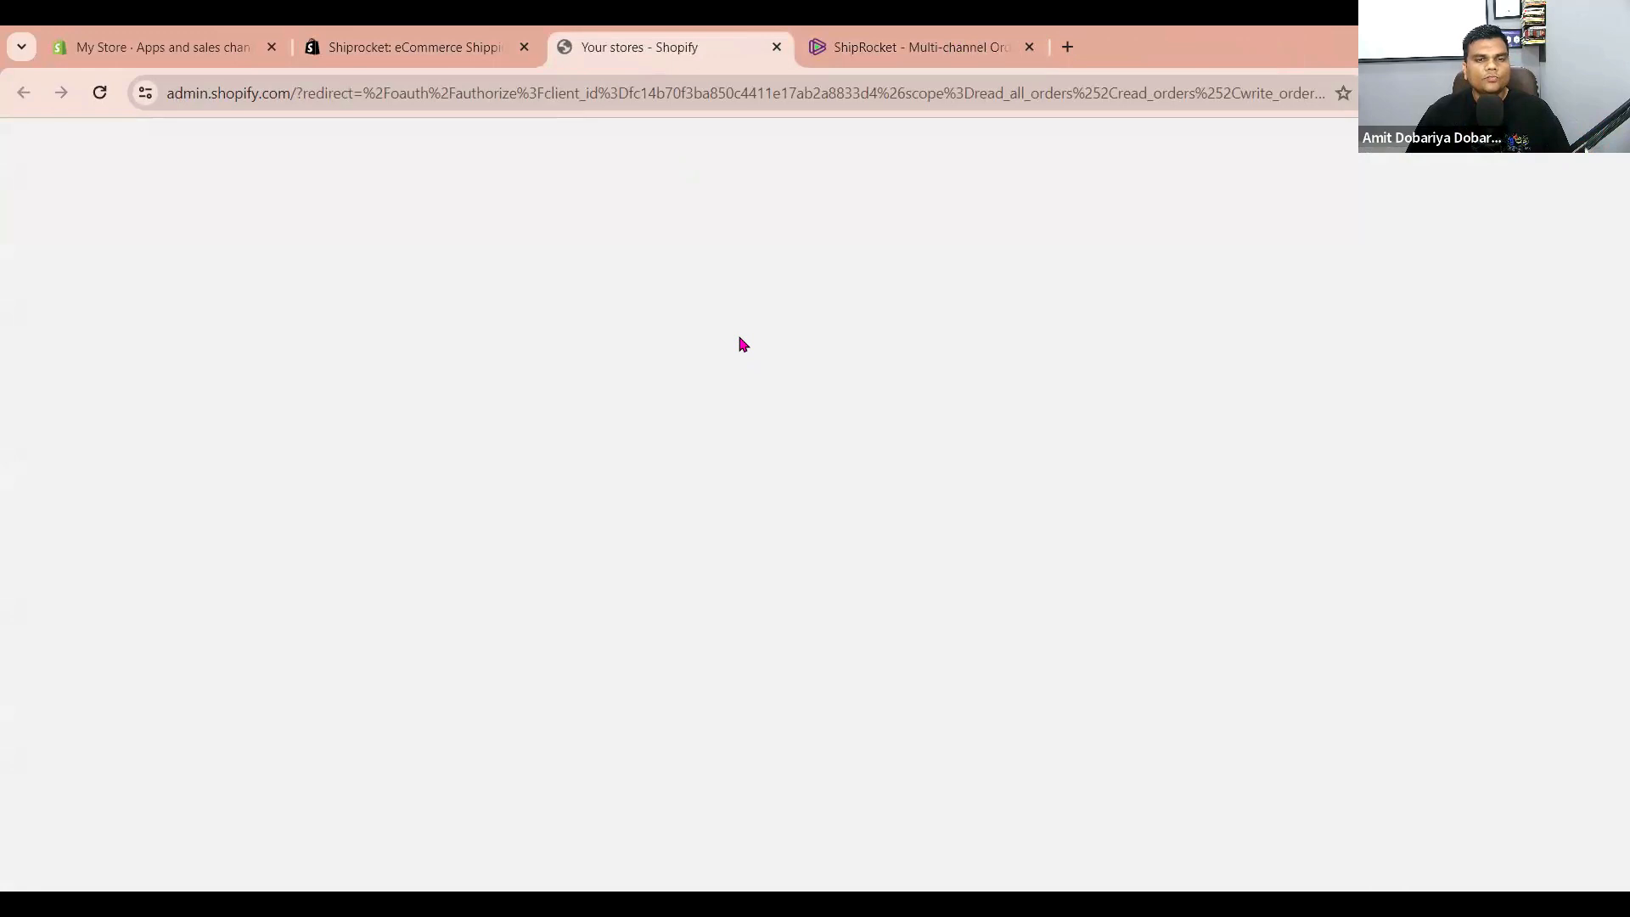
click(858, 32)
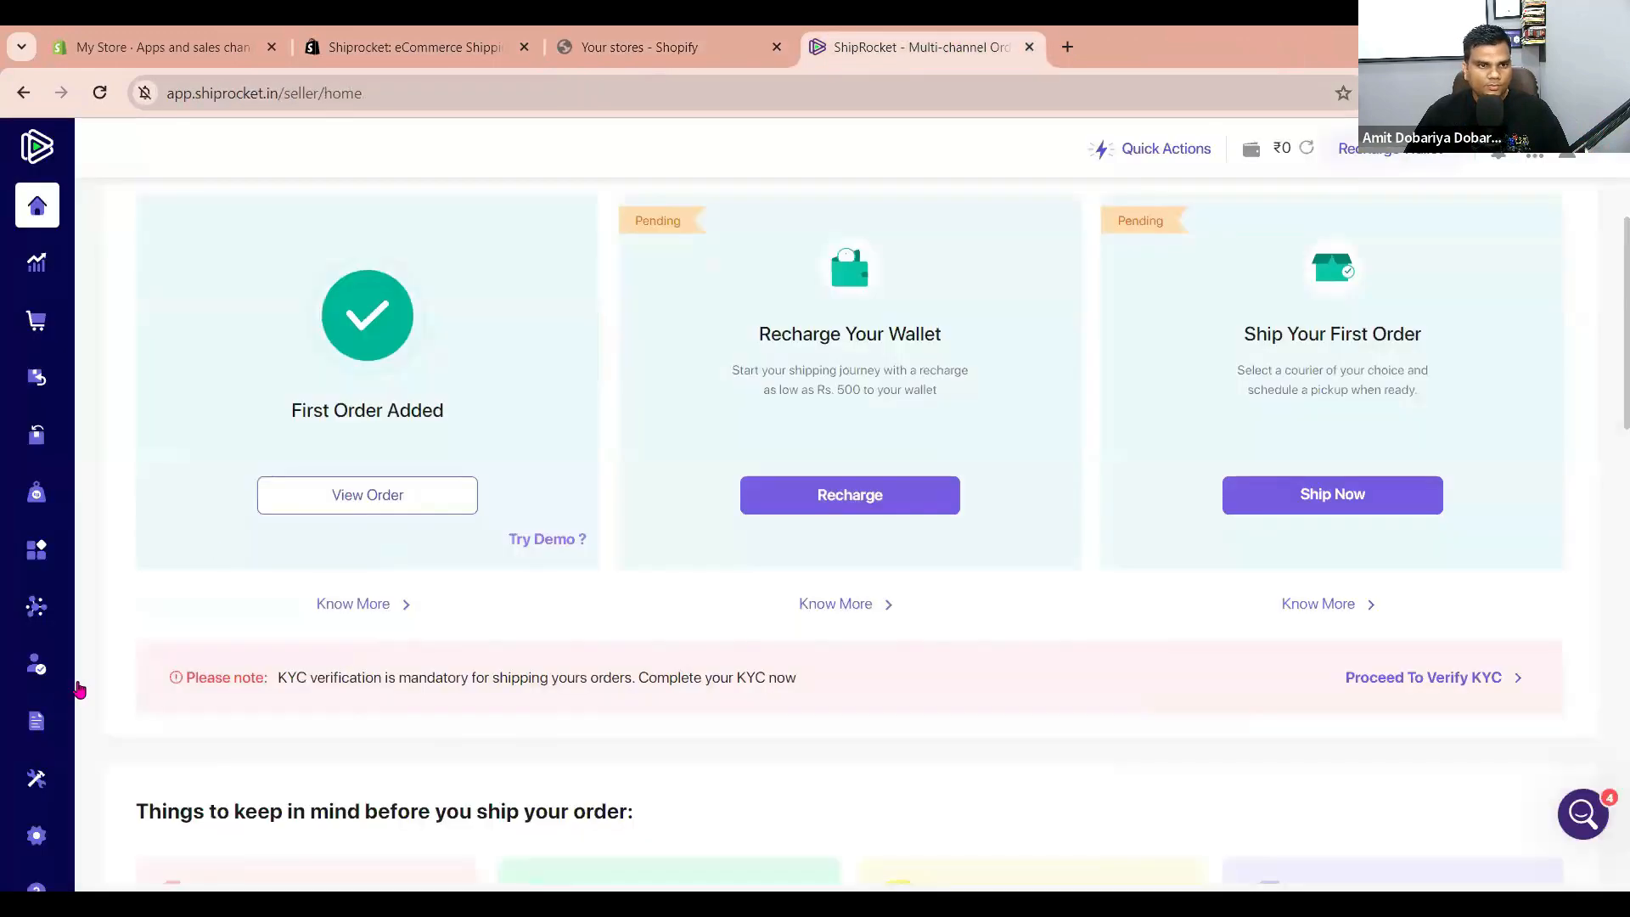
click(134, 625)
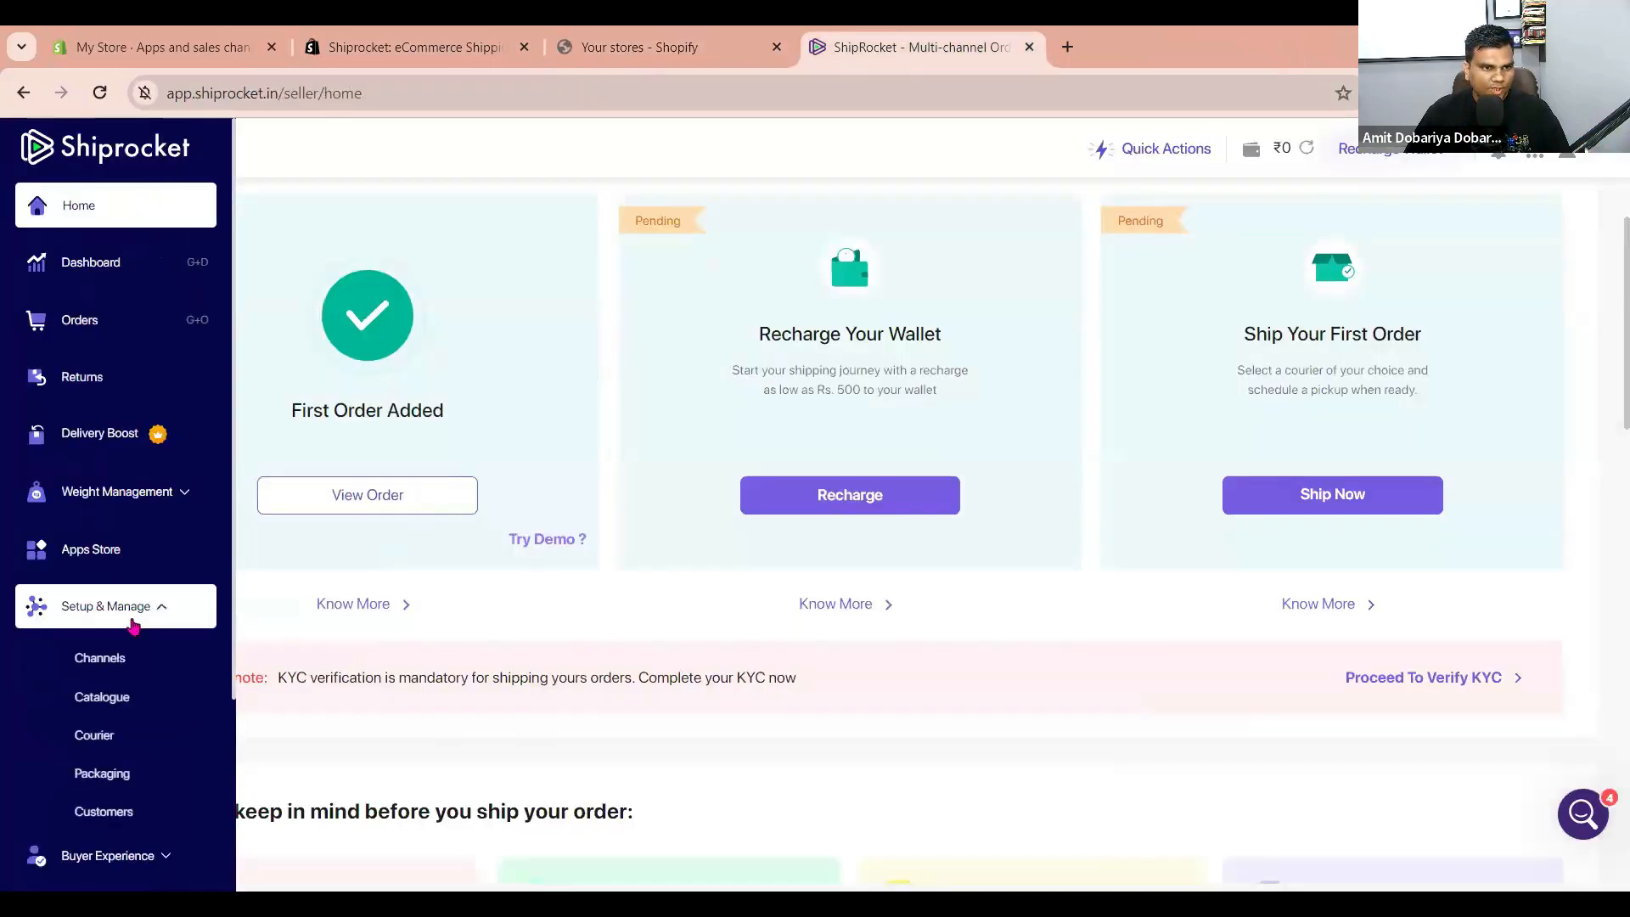
click(110, 666)
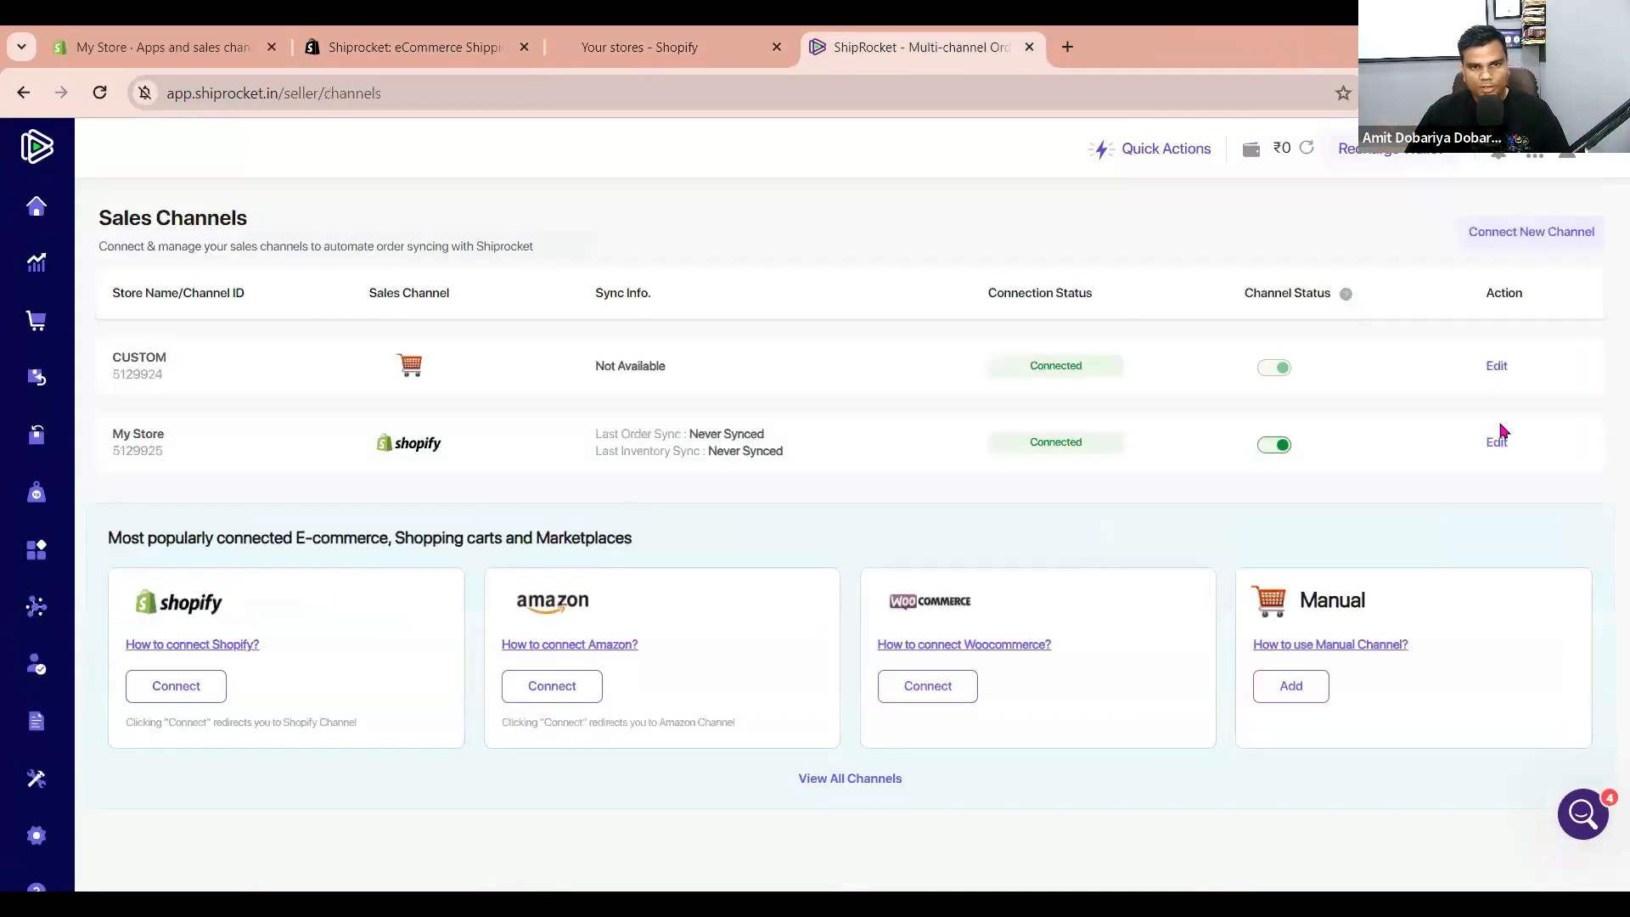
click(1497, 443)
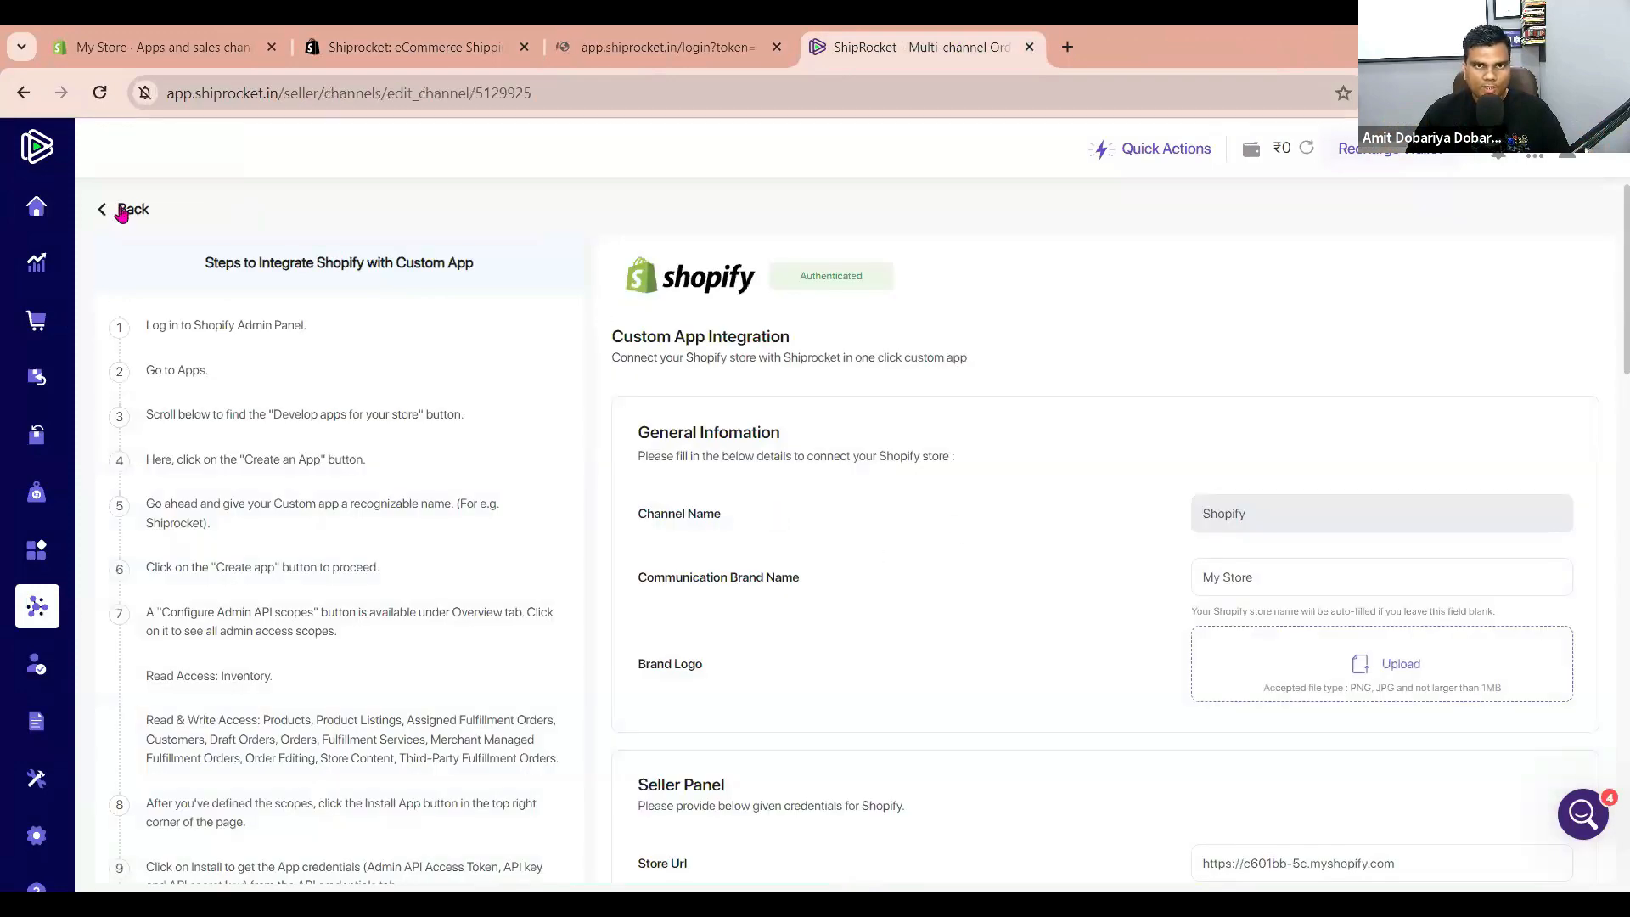
Close the extra Shiprocket login and Shopify app listing tabs, and reopen the My Store channel's settings from the sales channels list.
click(776, 47)
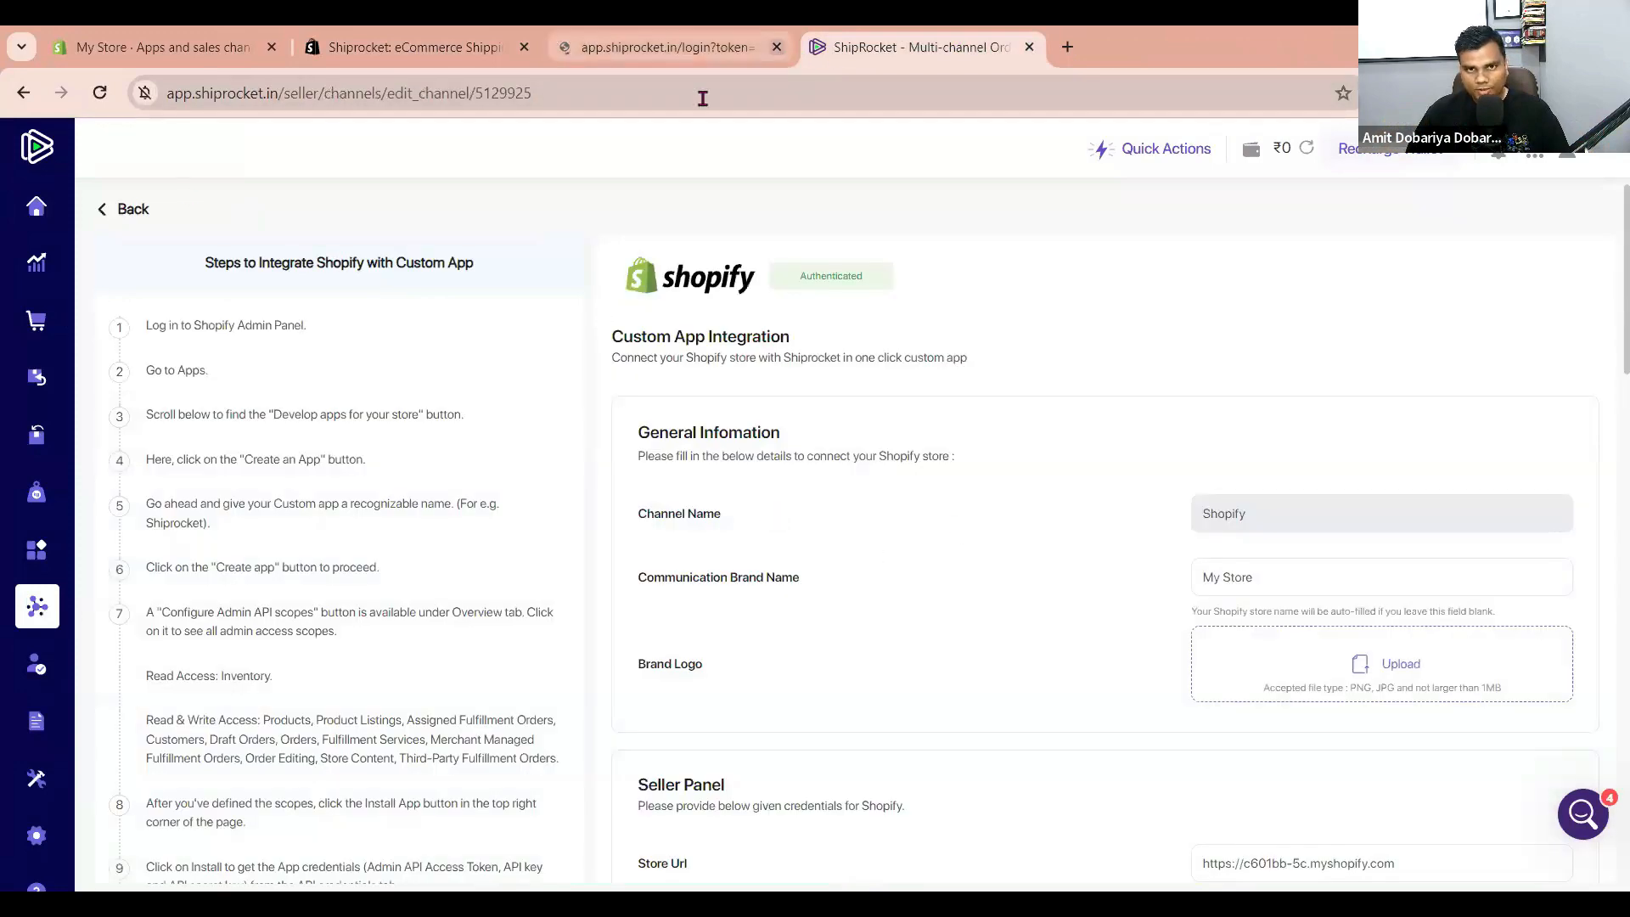
click(524, 50)
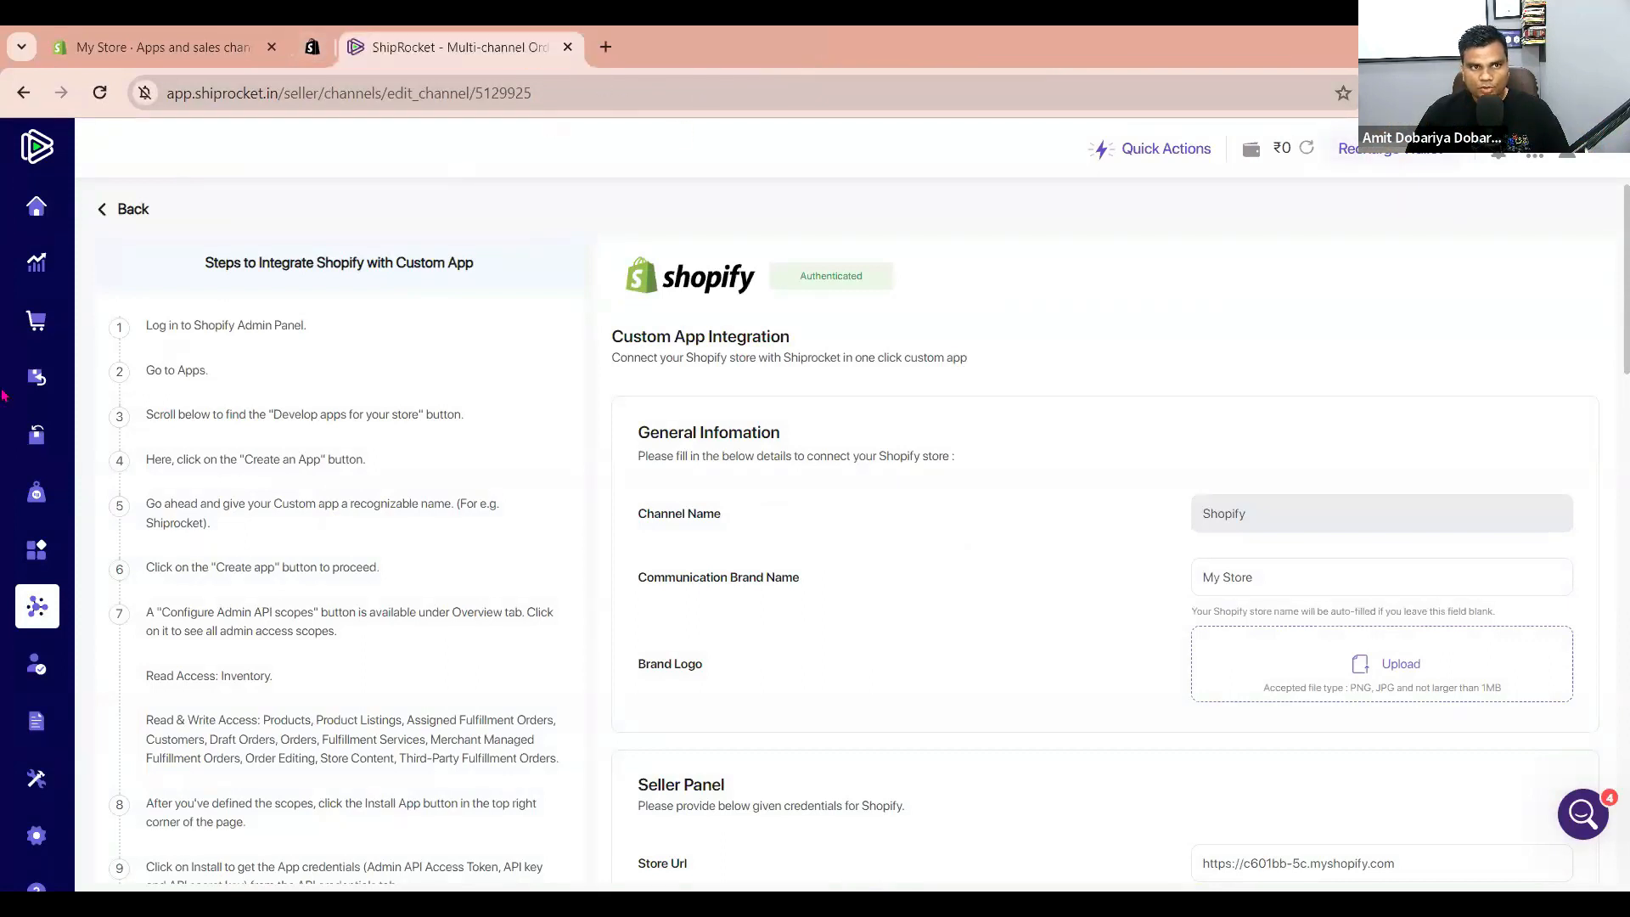
mouse_move(49, 642)
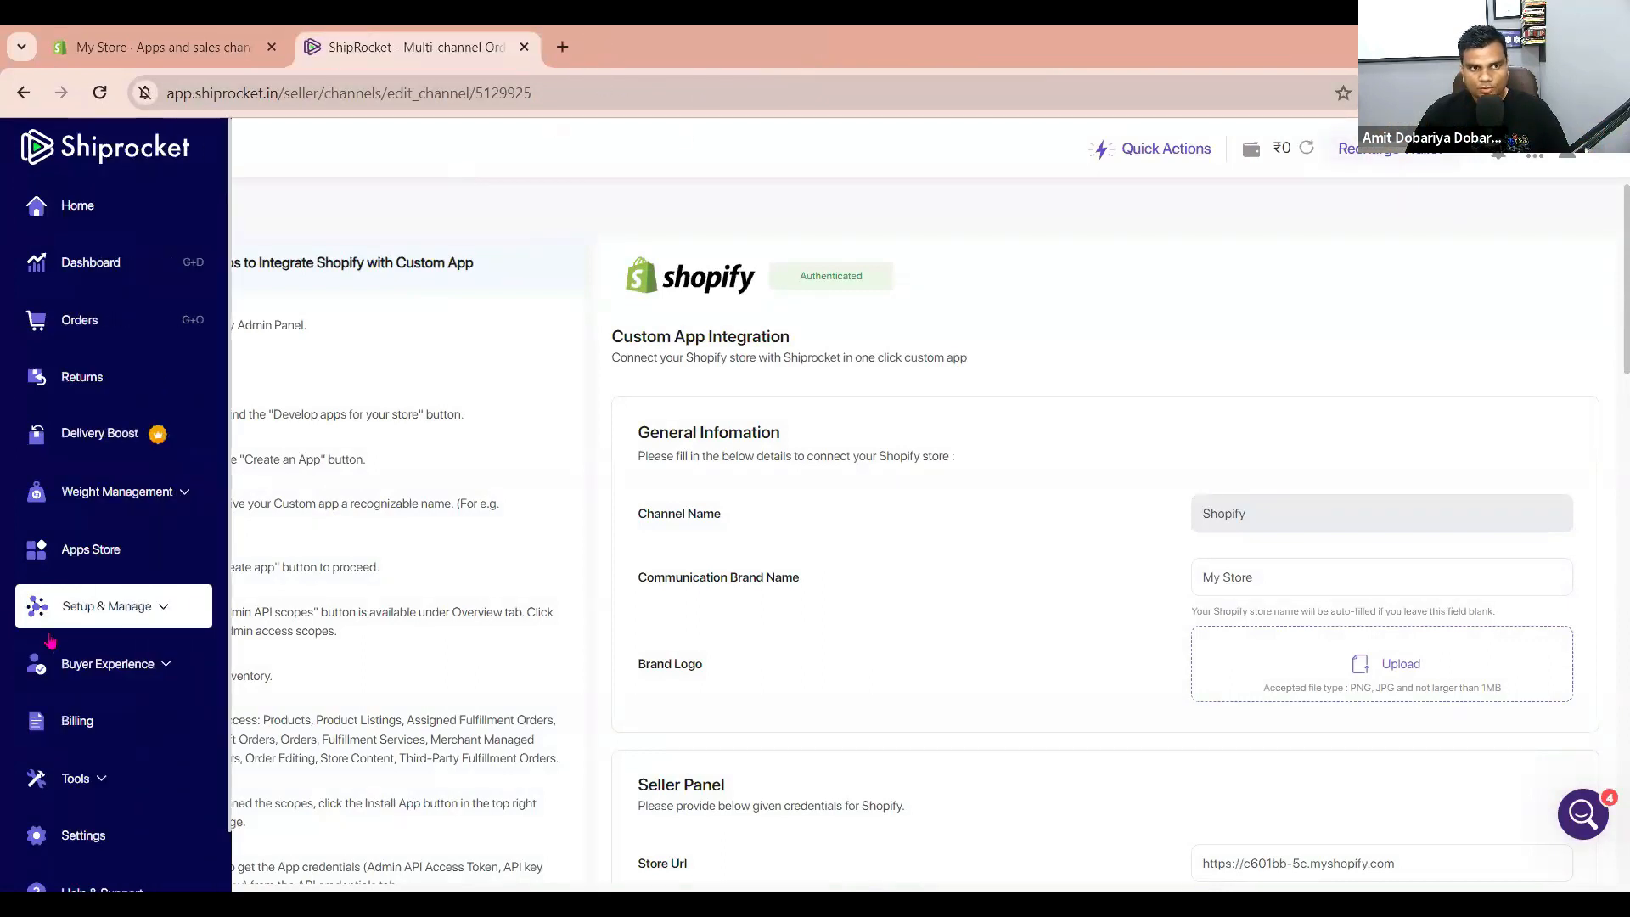
click(163, 608)
click(99, 658)
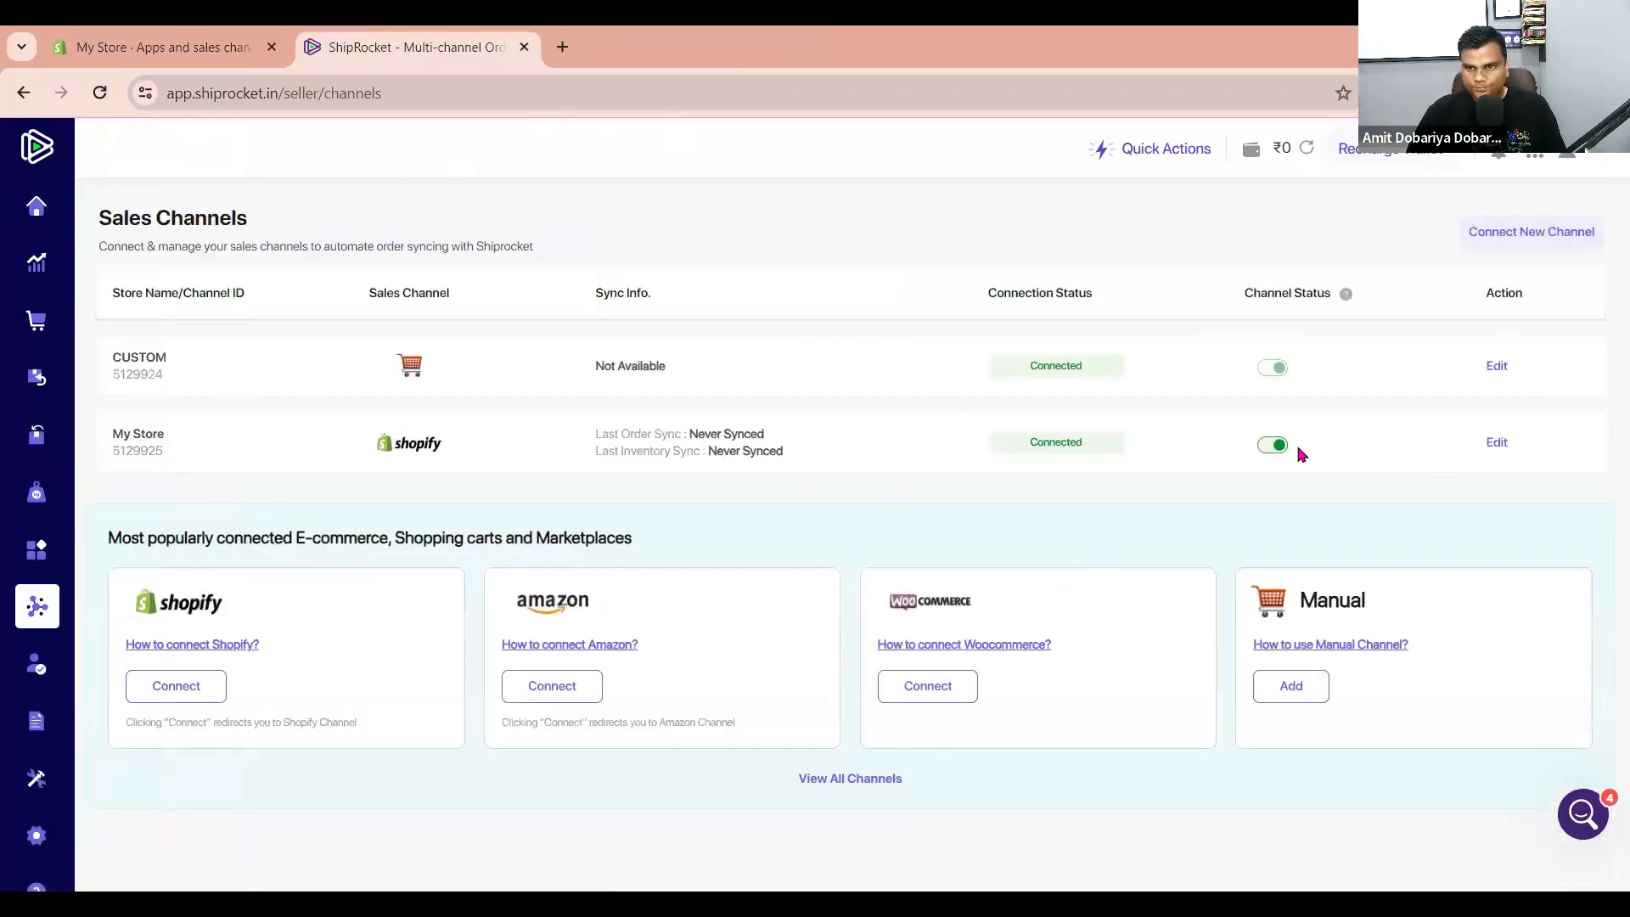
click(1495, 443)
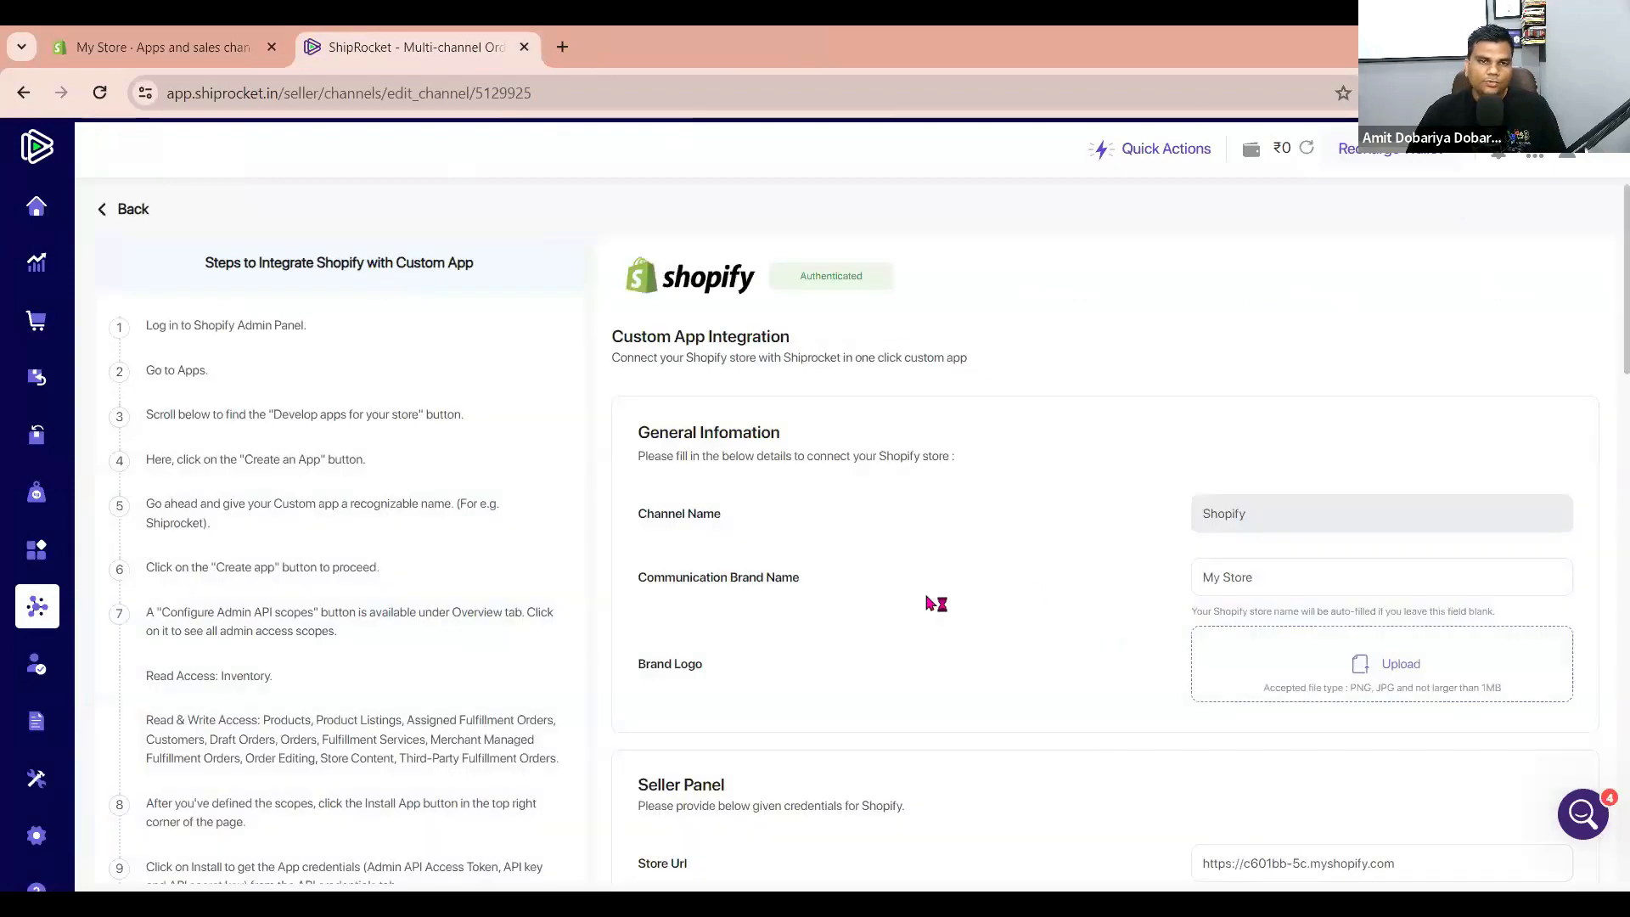
Examine the Brand Logo upload and Communication Brand Name fields in the channel's general information.
scroll(1084, 699, down, 1)
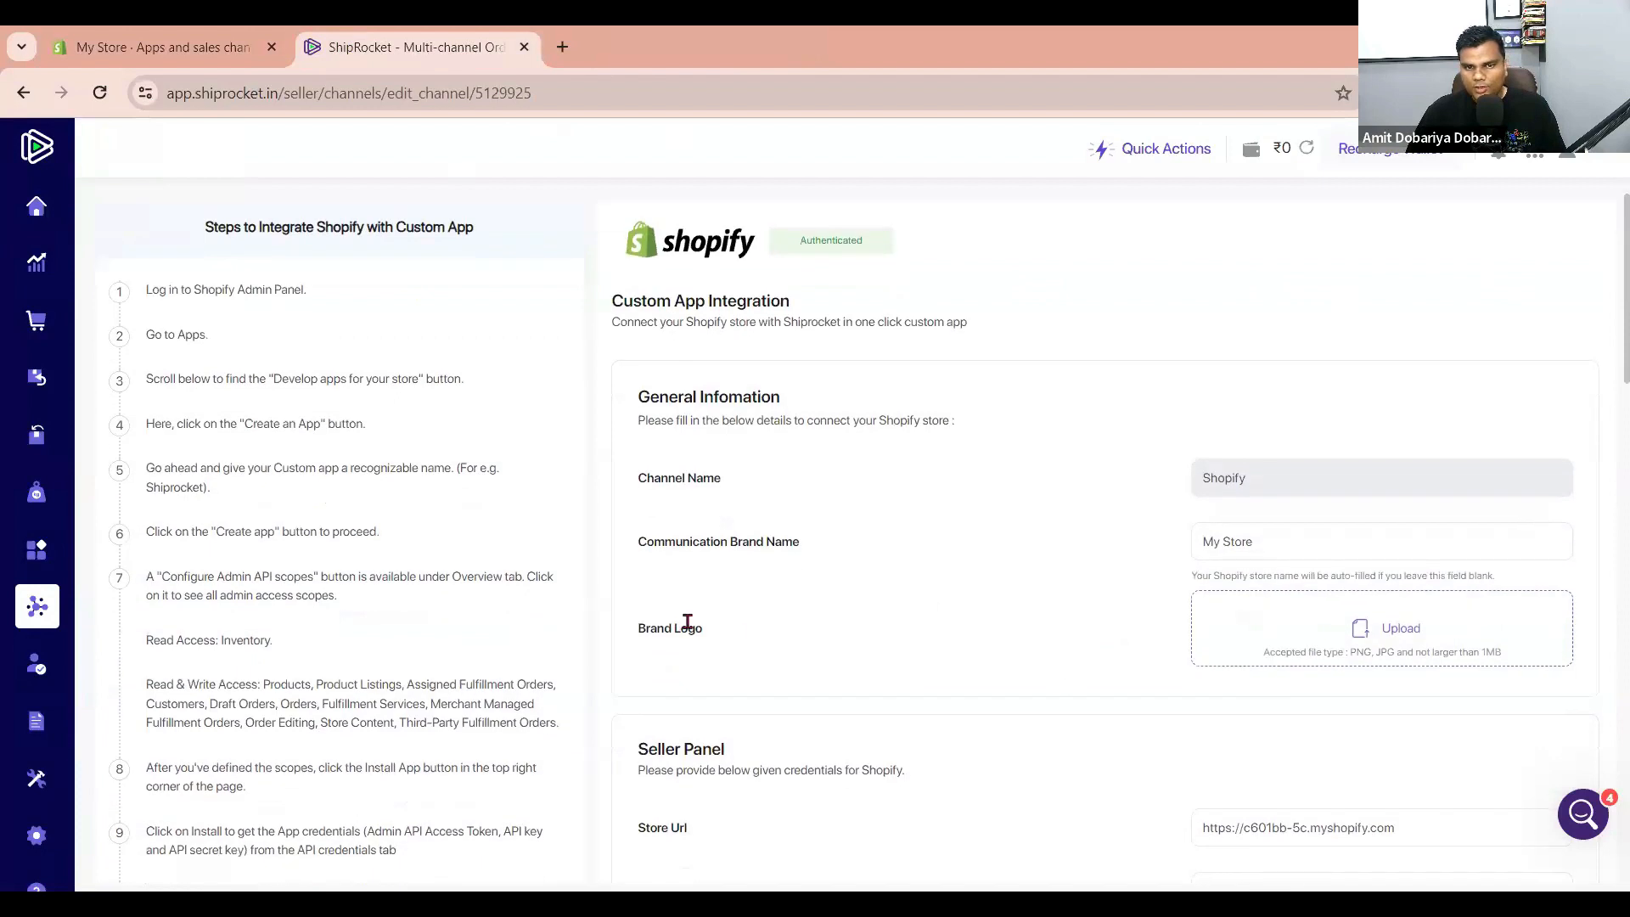
triple_click(633, 641)
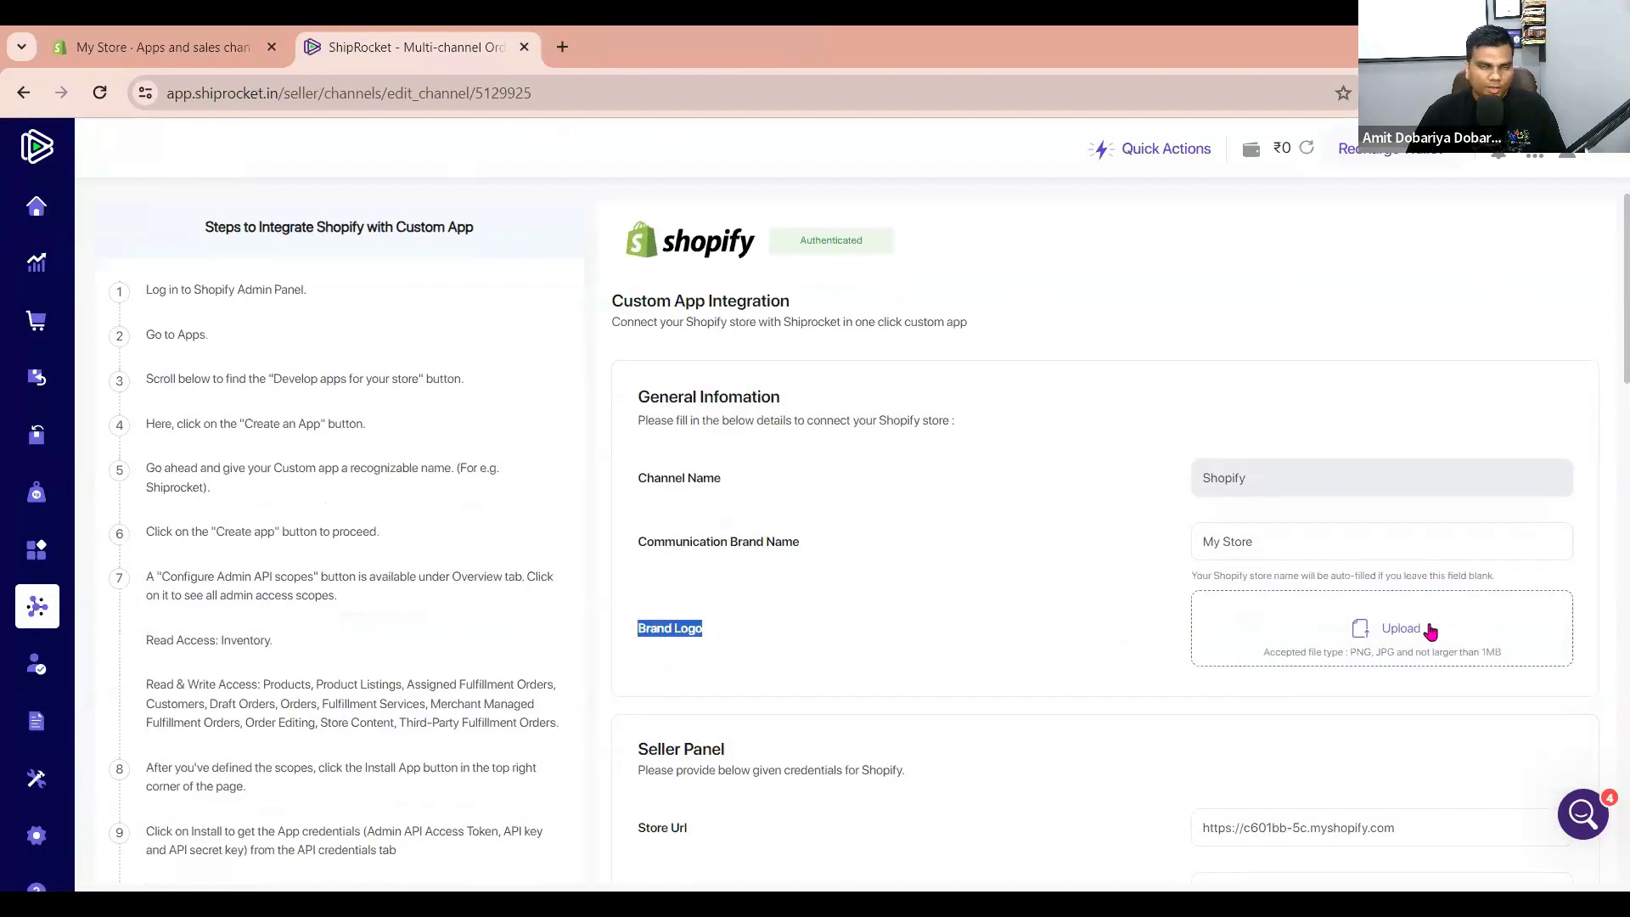
click(1012, 624)
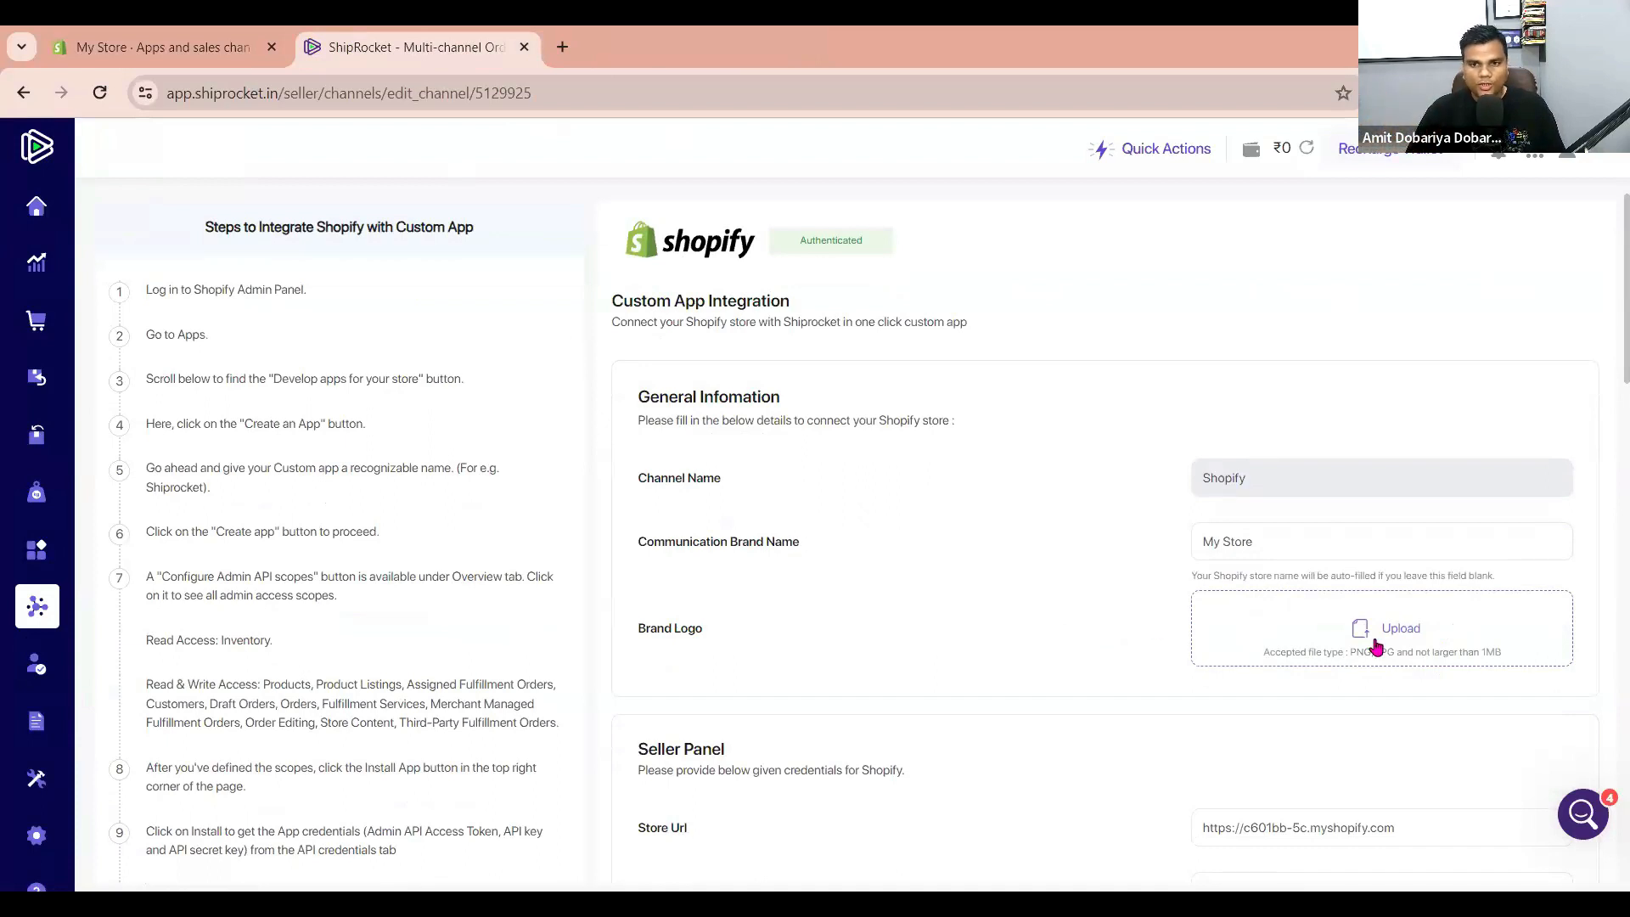
drag(1253, 543, 1197, 543)
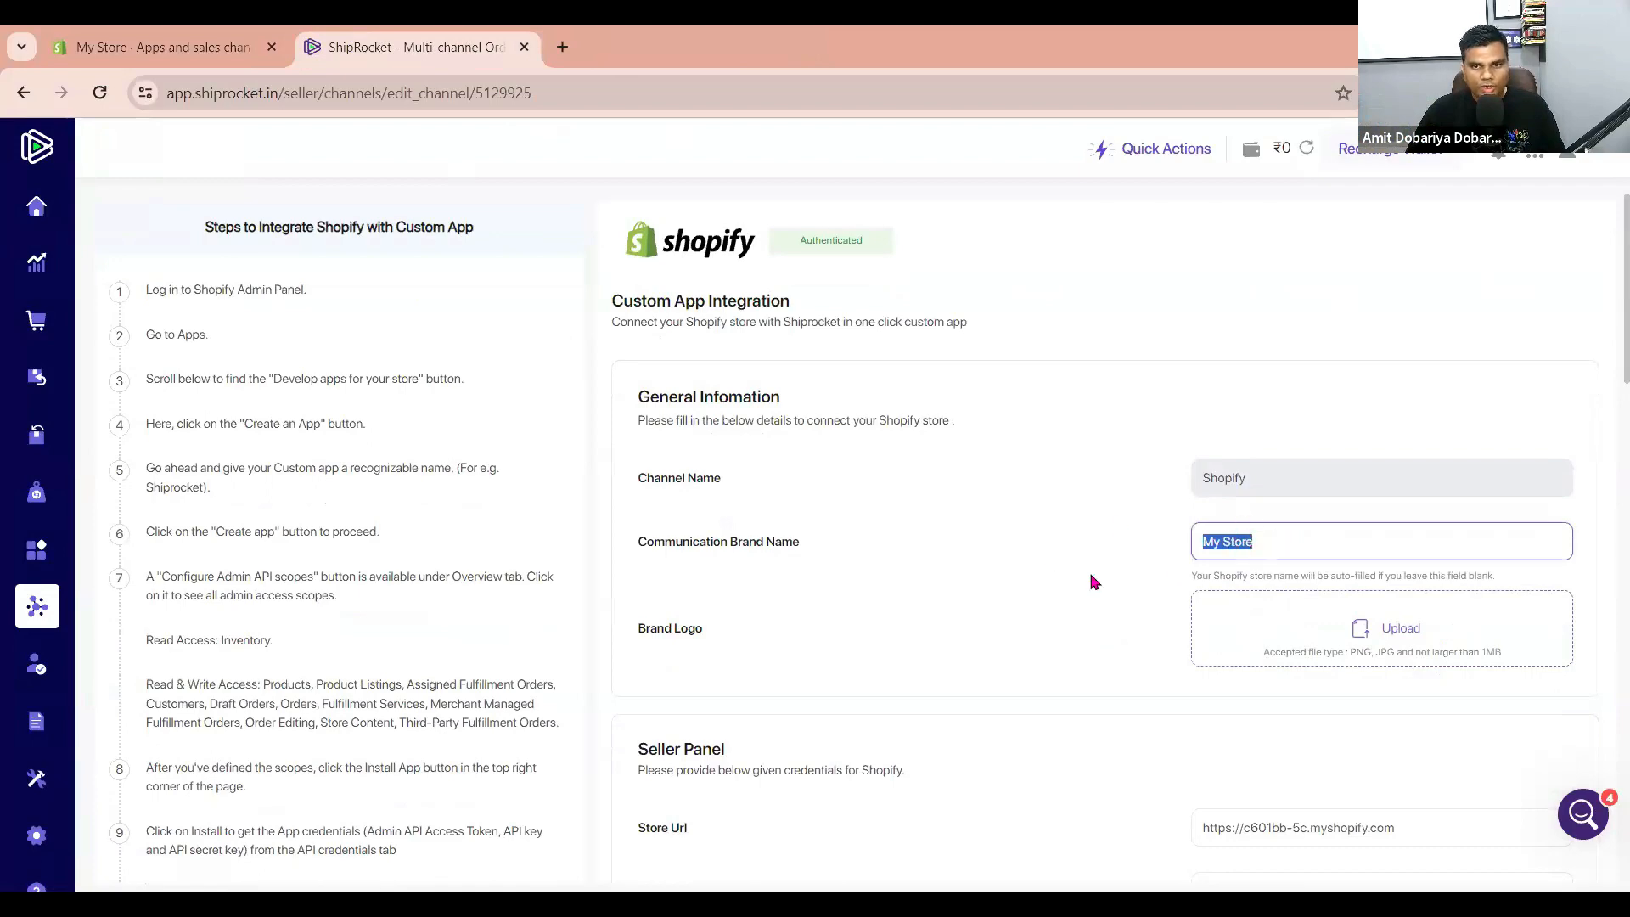
Examine the Seller Panel section with the store URL and the Shopify credential fields.
scroll(1093, 584, down, 5)
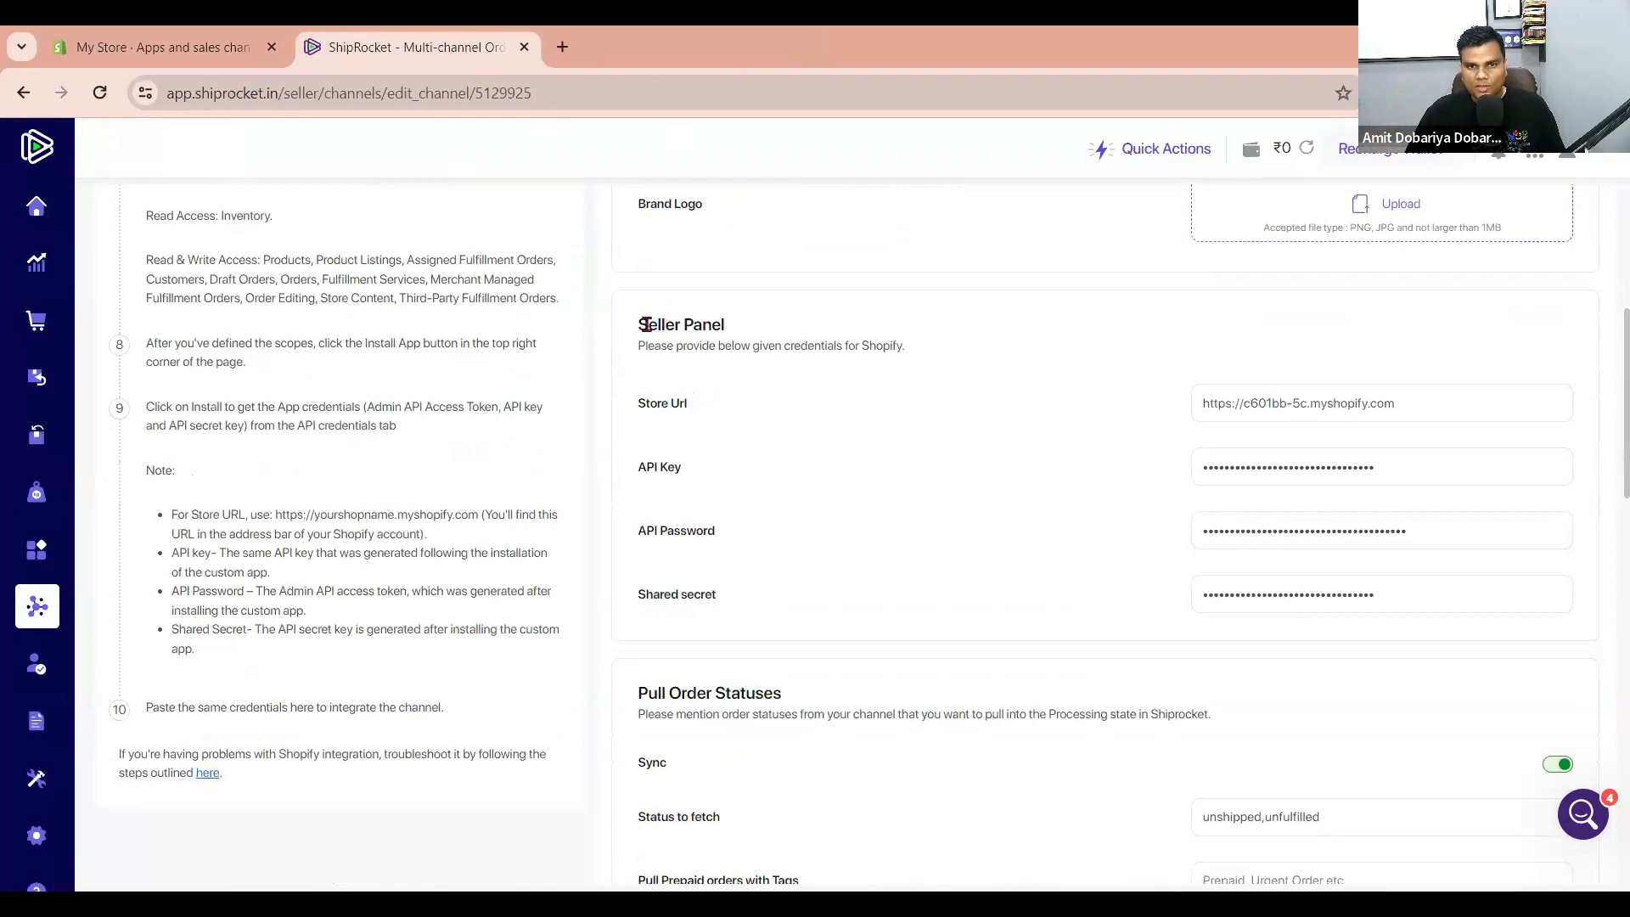
drag(640, 327, 746, 335)
drag(718, 406, 628, 411)
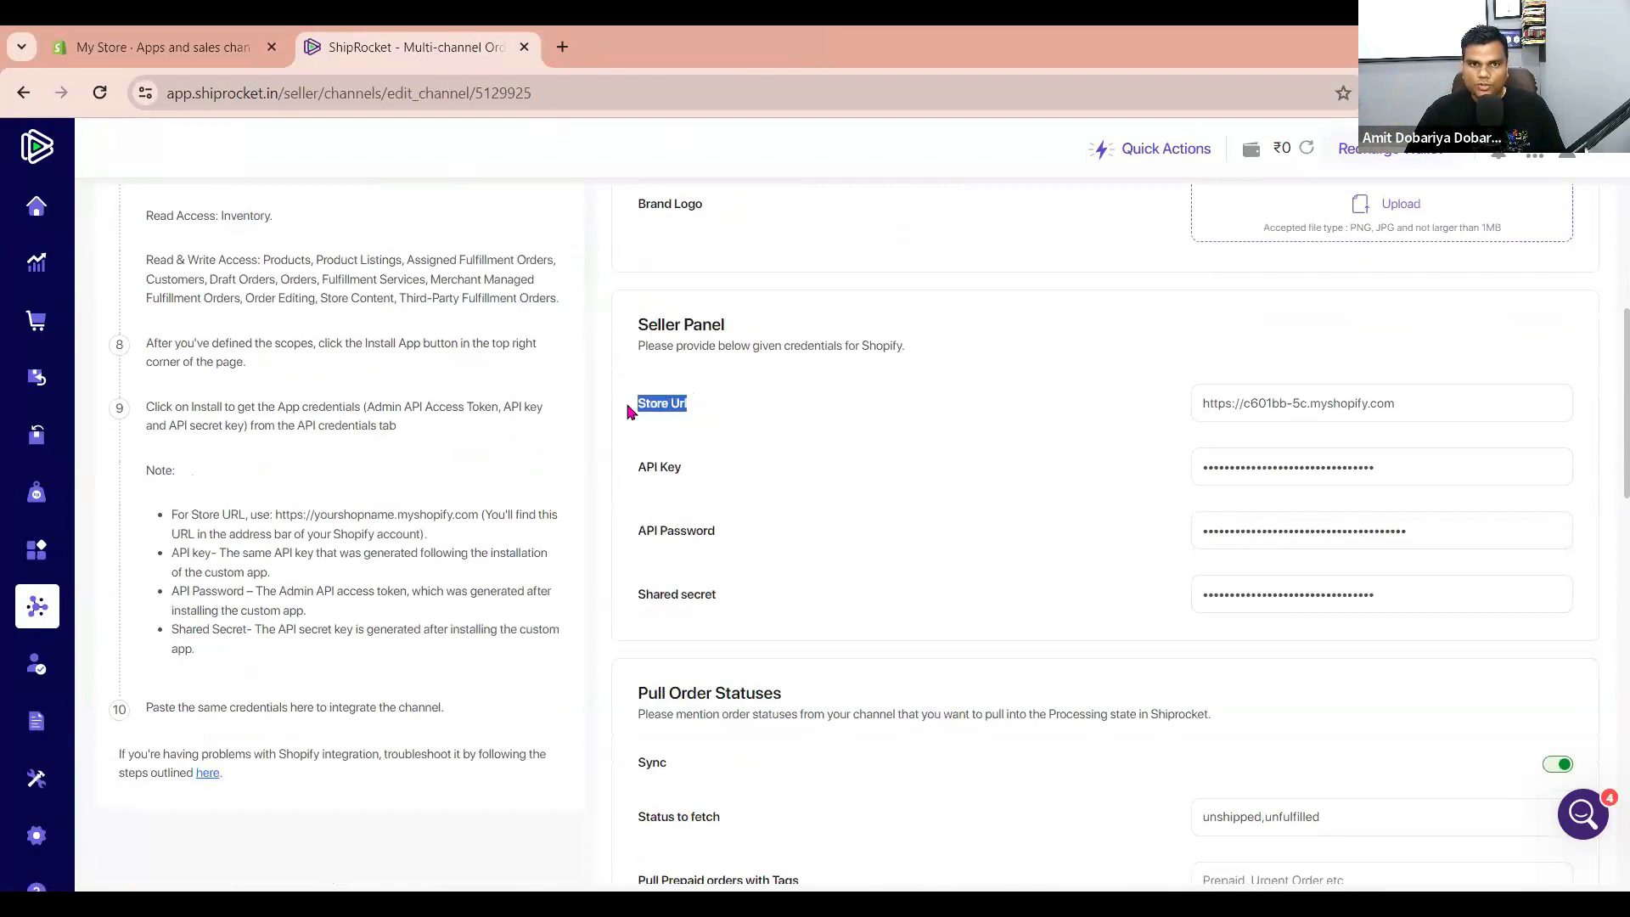
click(1429, 403)
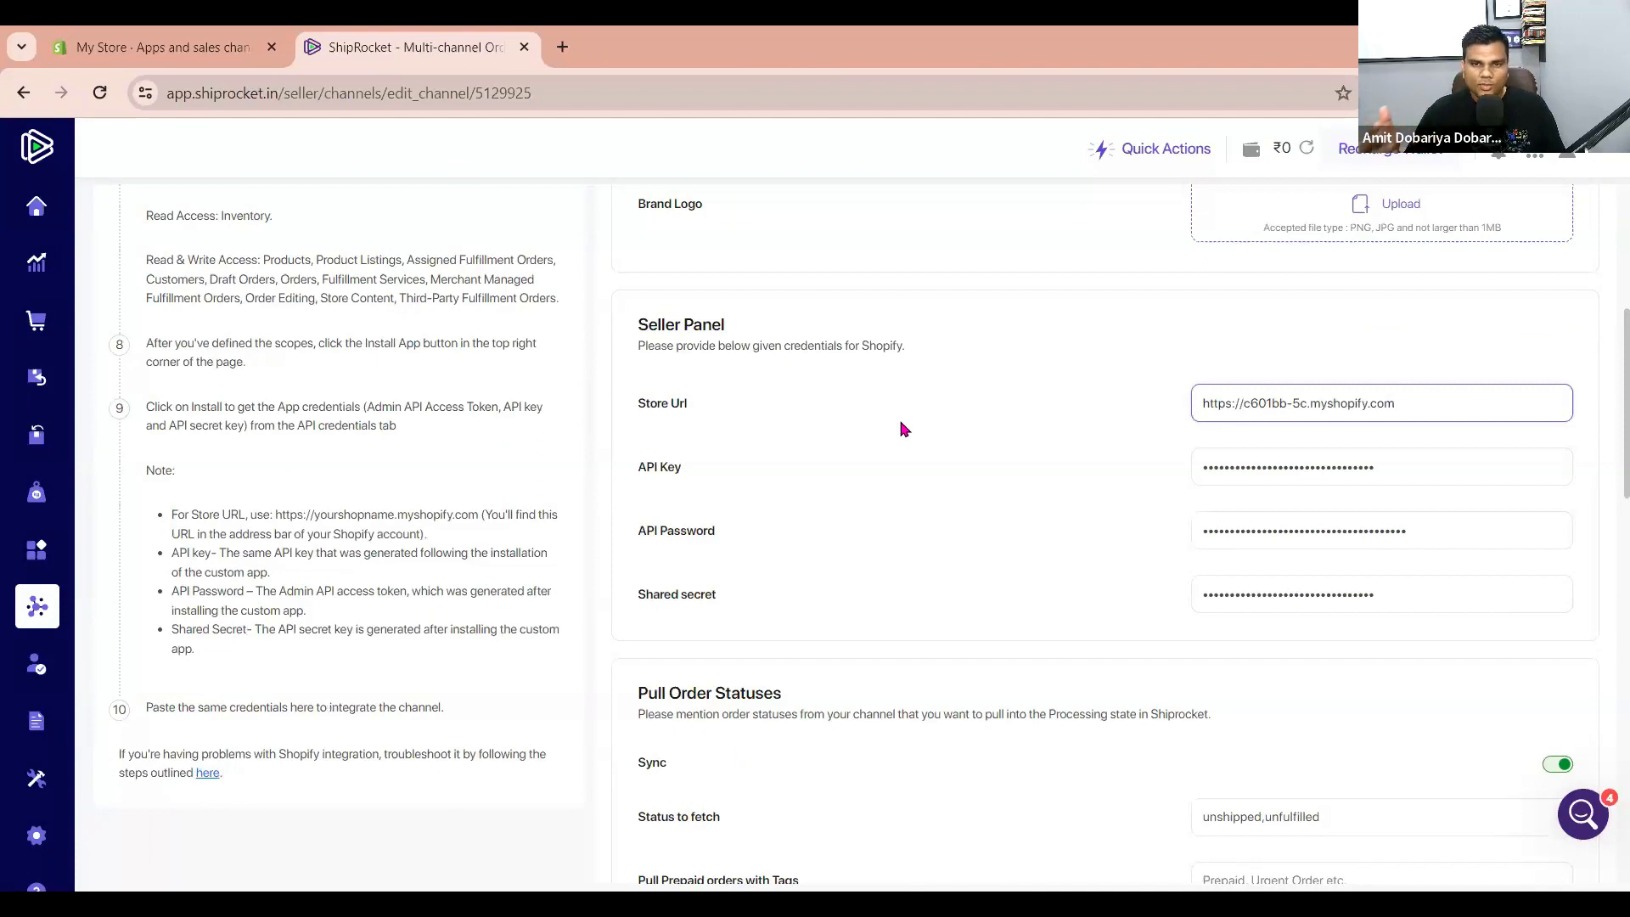
click(943, 423)
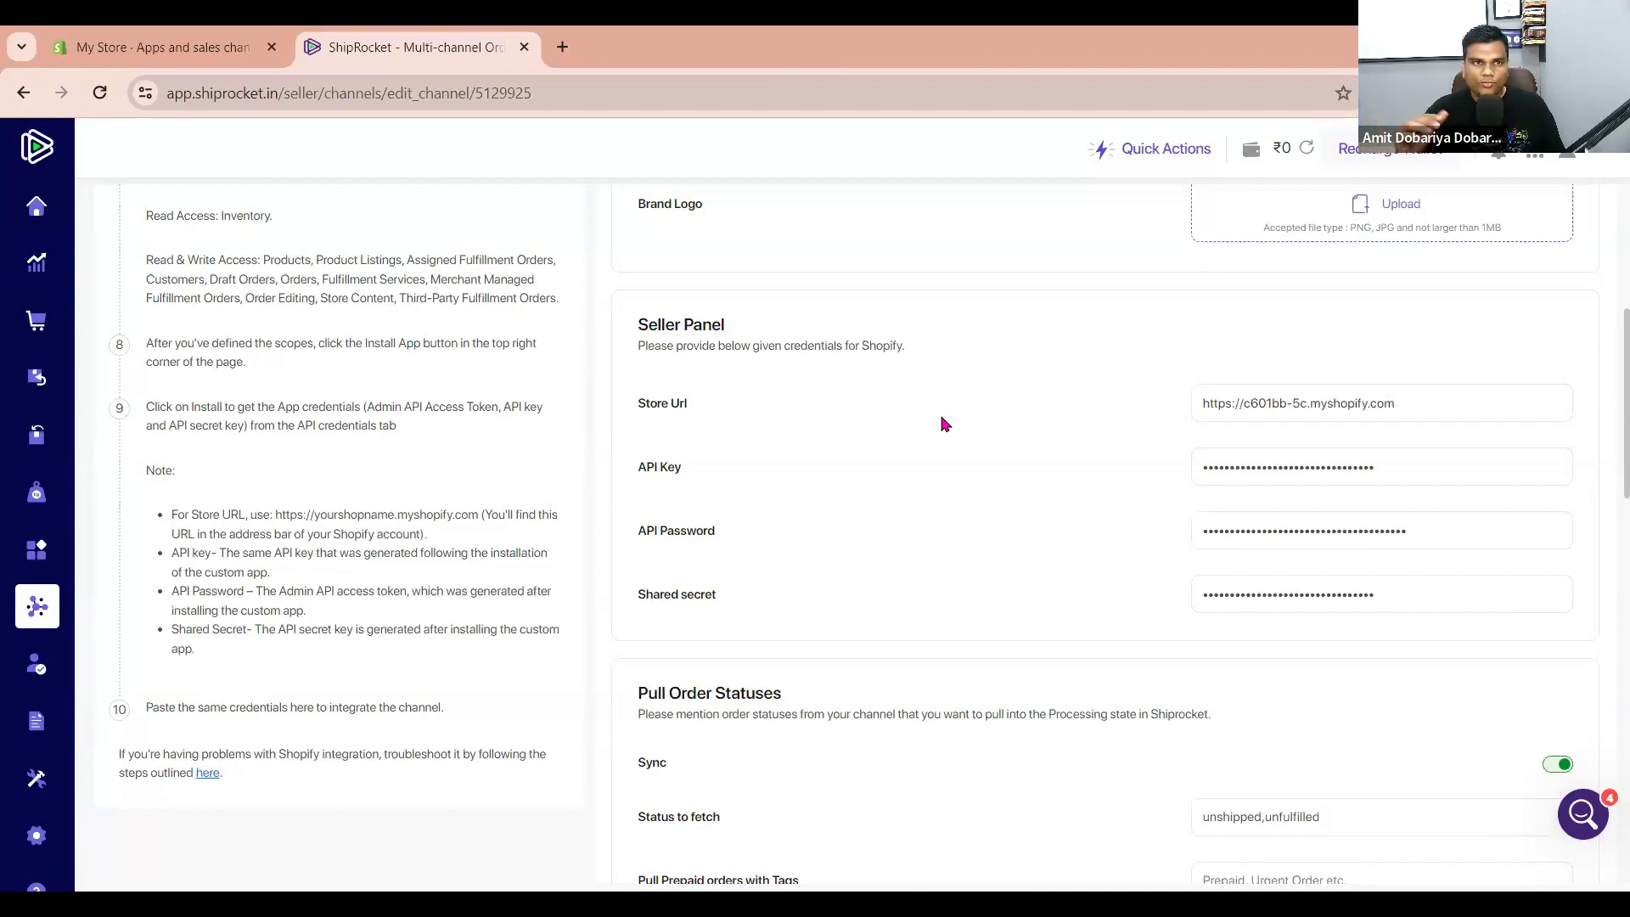
Set the order statuses to fetch from the Shopify channel to "Unshipped,Fulfilled,Unfulfilled".
scroll(946, 424, down, 1)
scroll(945, 424, down, 3)
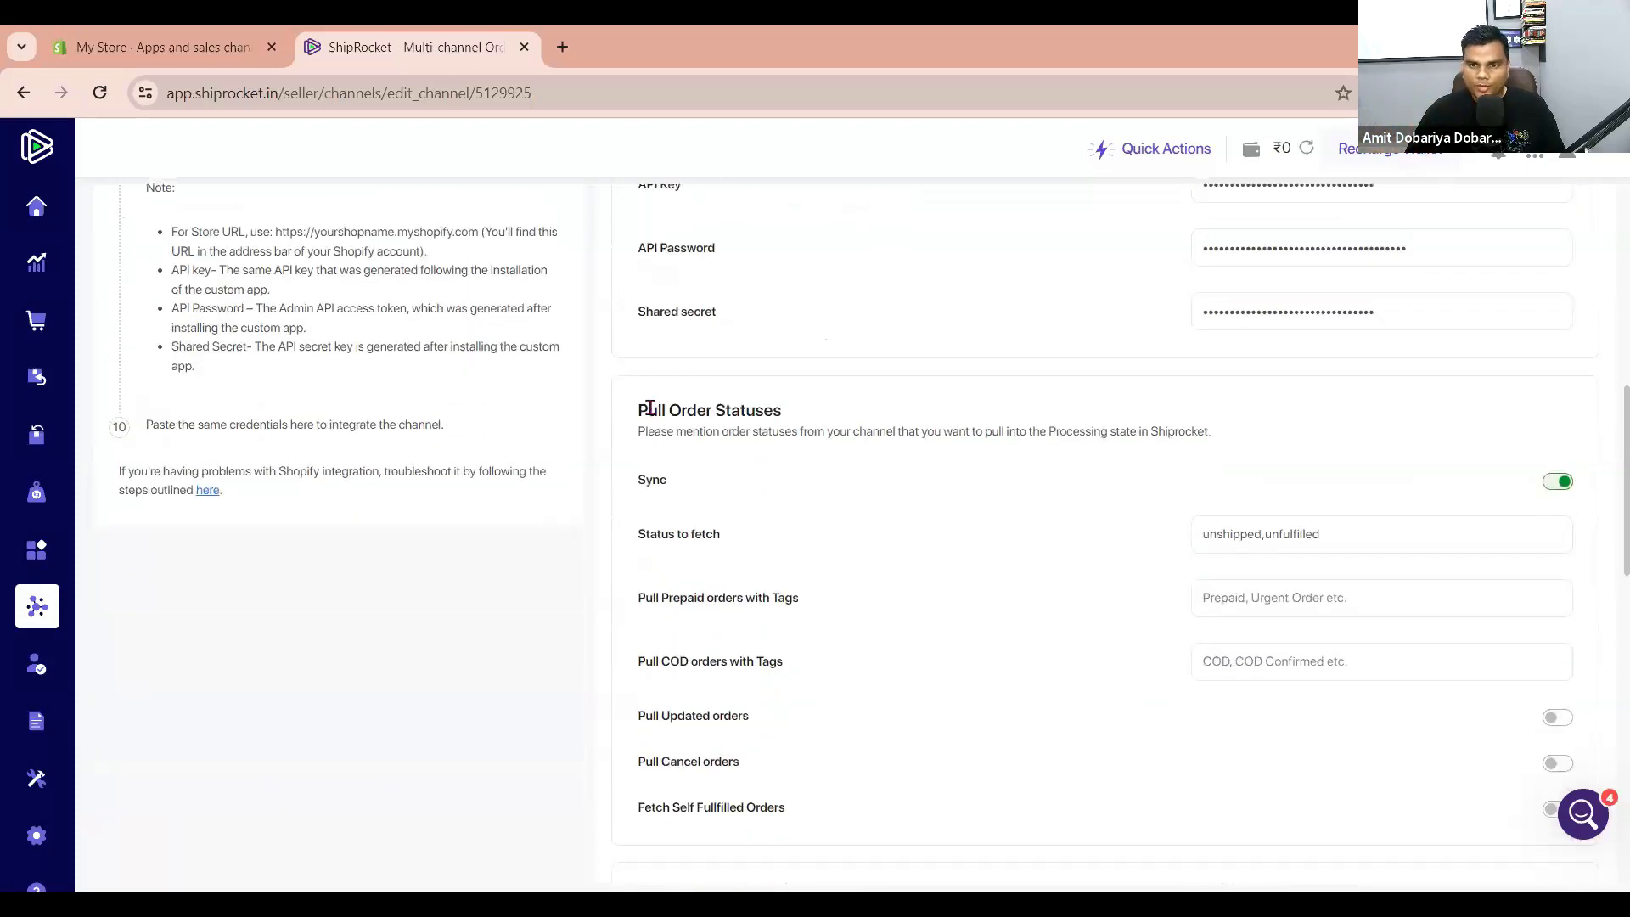
drag(640, 409, 788, 410)
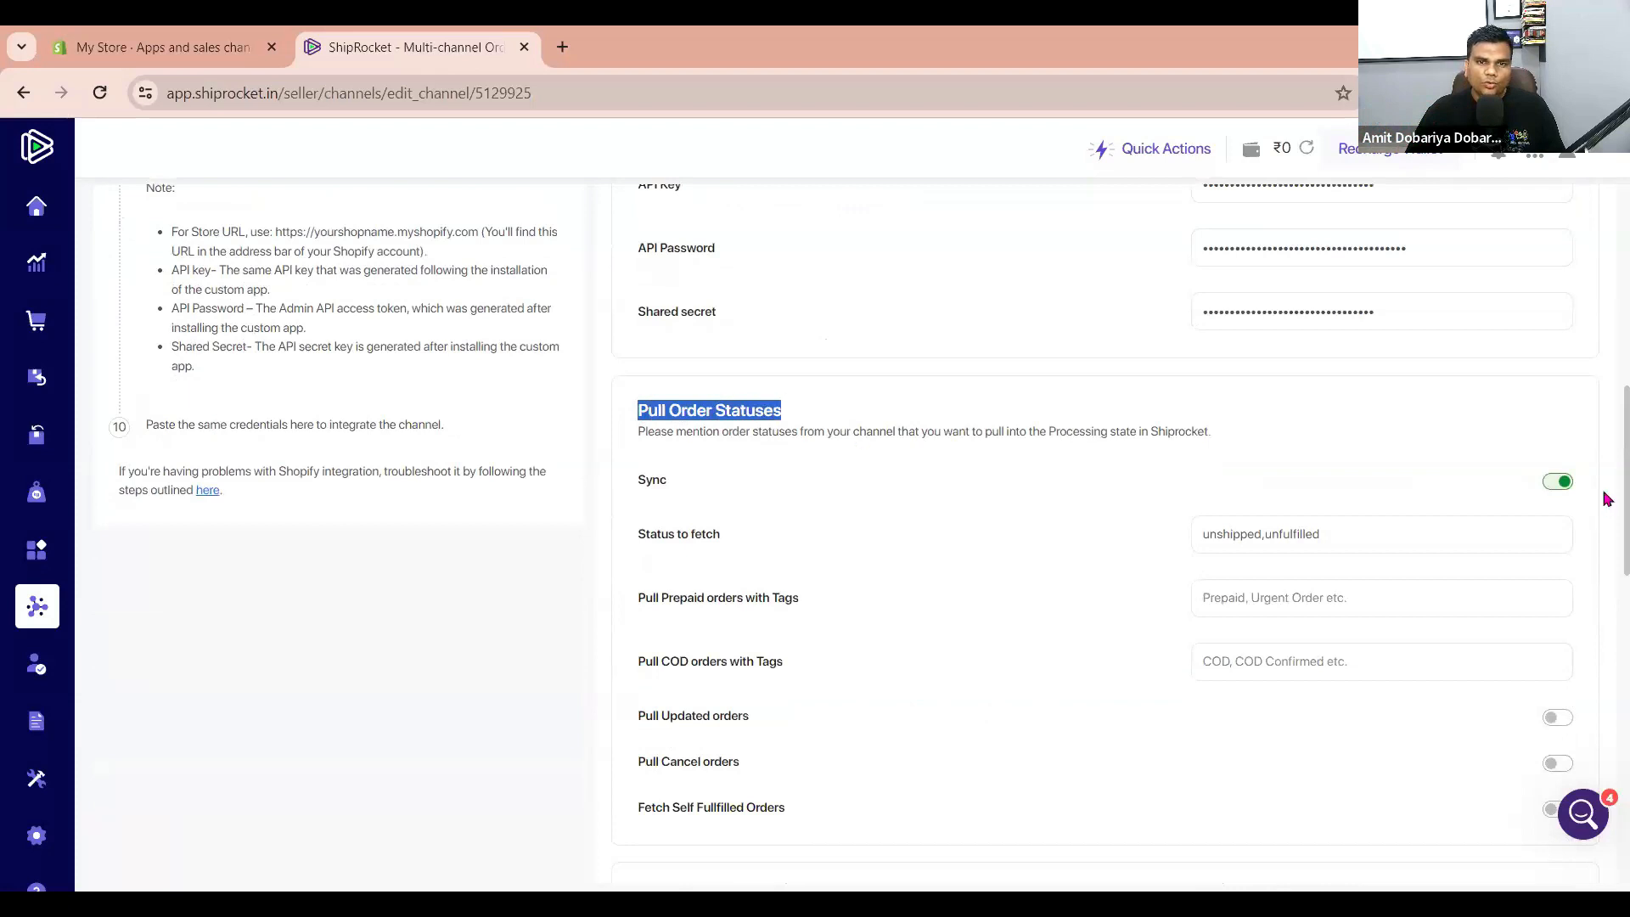
click(1425, 521)
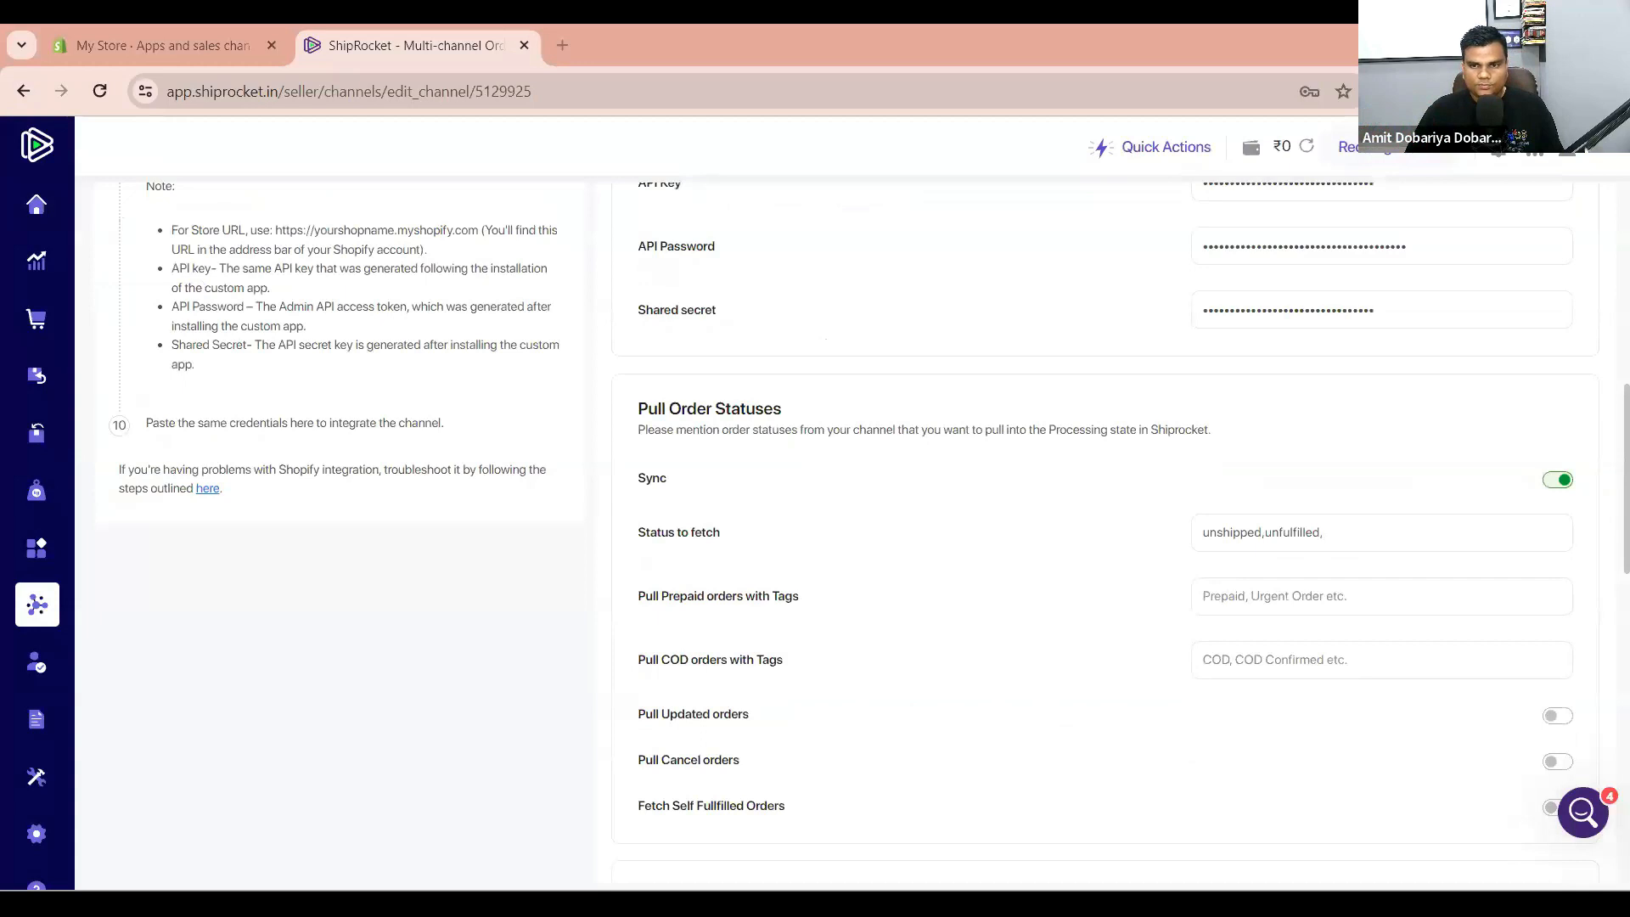
key(alt+Tab)
key(ctrl+a)
text(Unshipped,Fulfilled,Unfulfilled)
click(1155, 572)
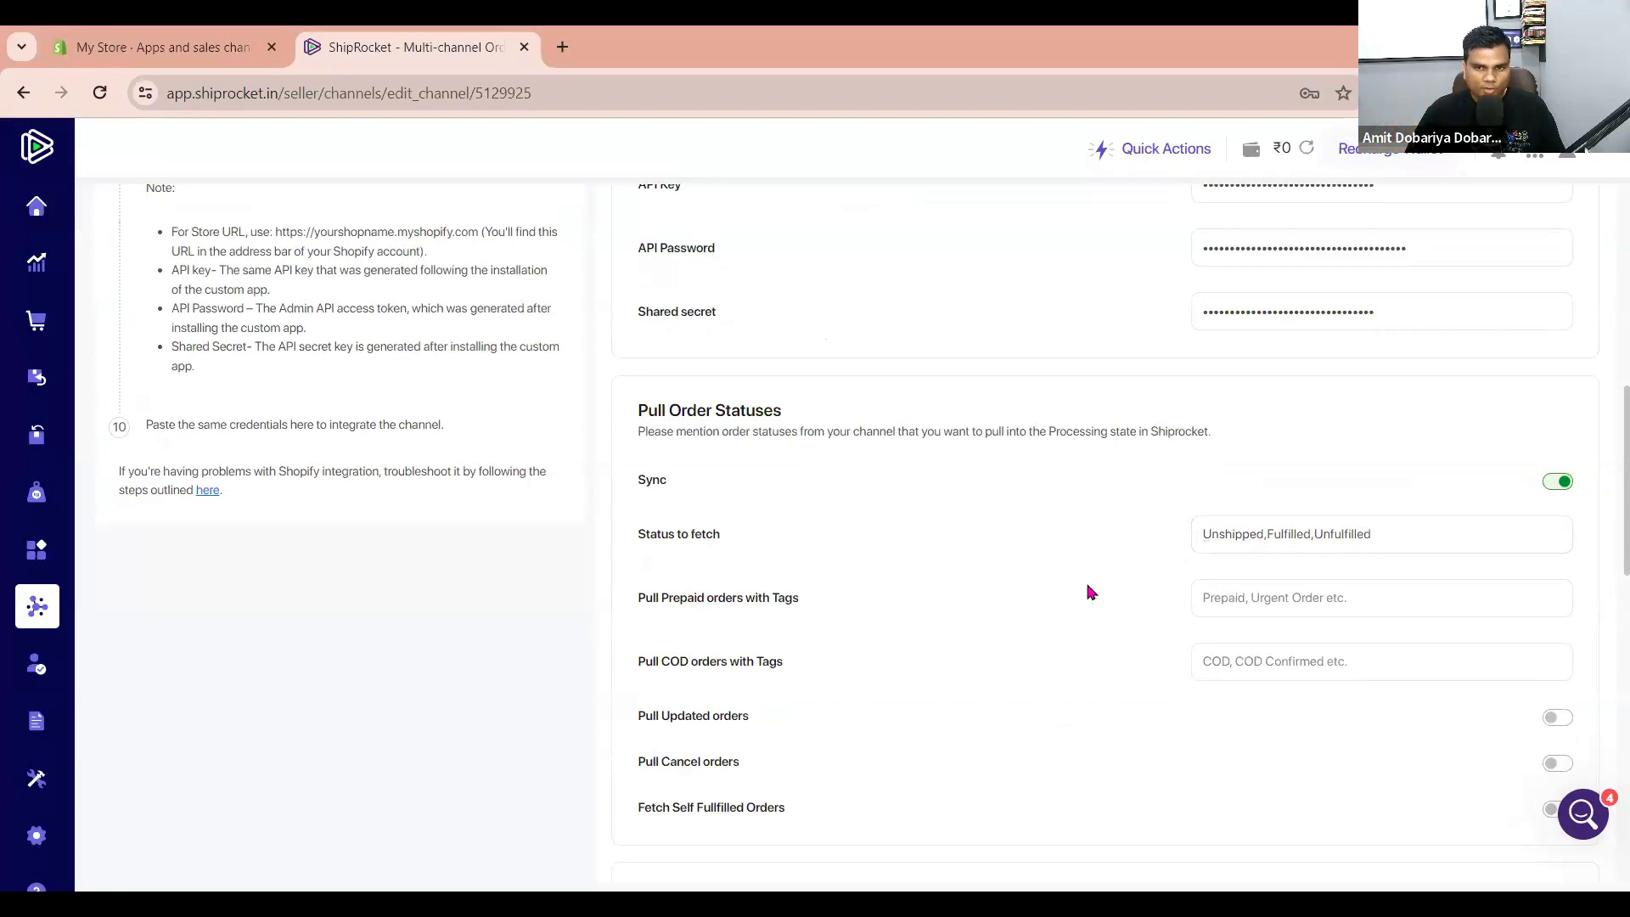
Set the tag for pulling prepaid orders to "Prepaid".
scroll(772, 513, down, 1)
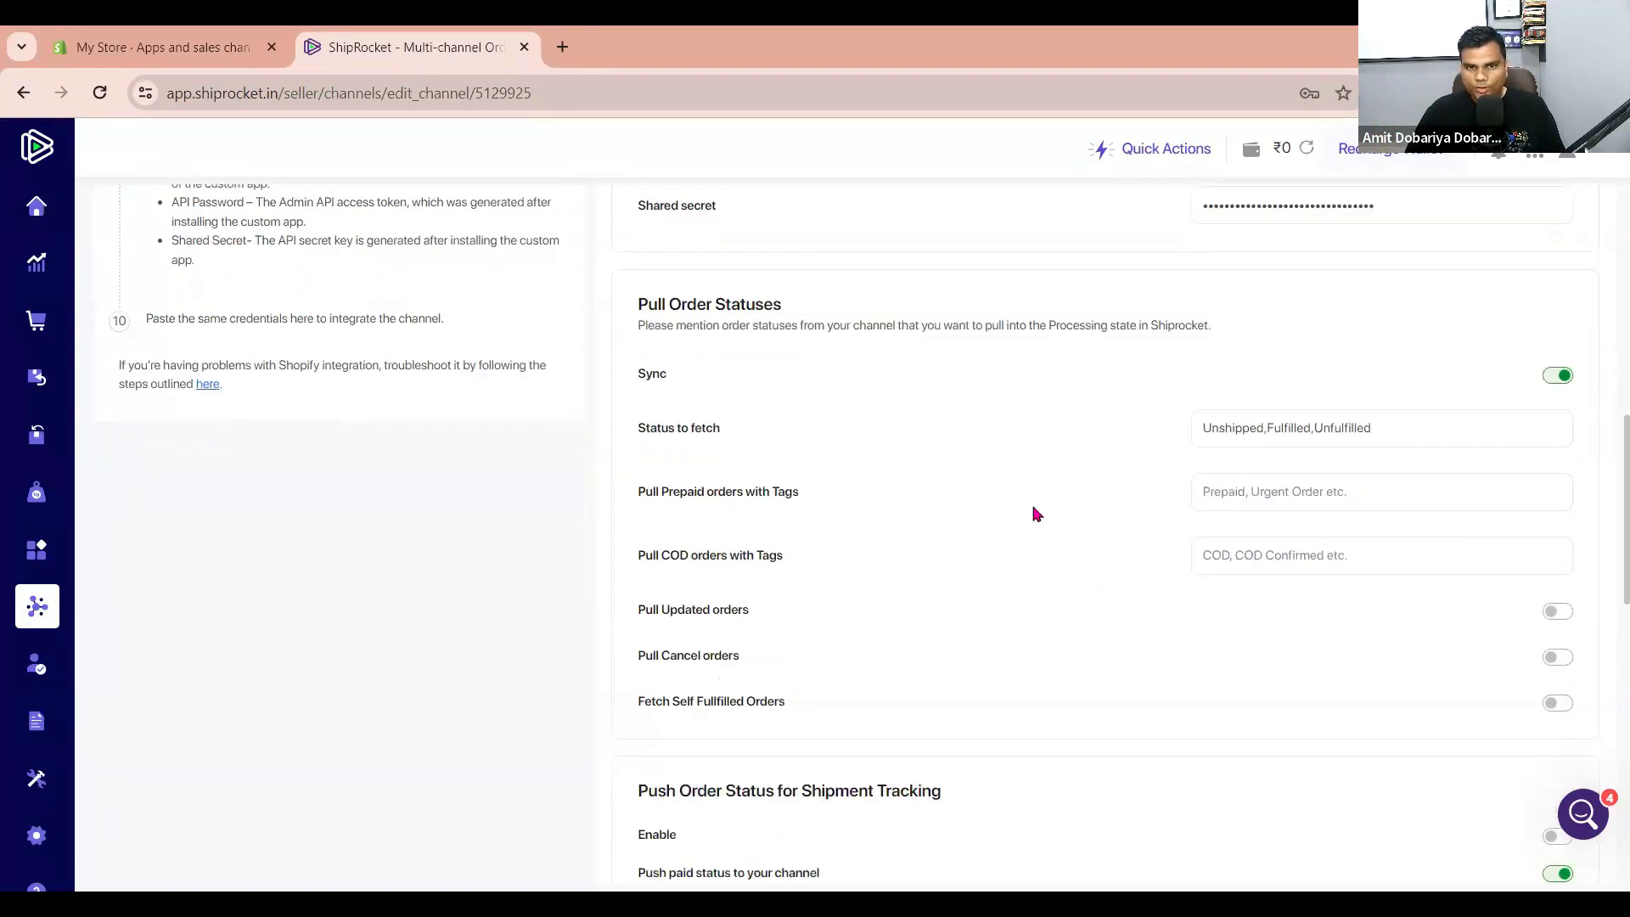
click(1288, 495)
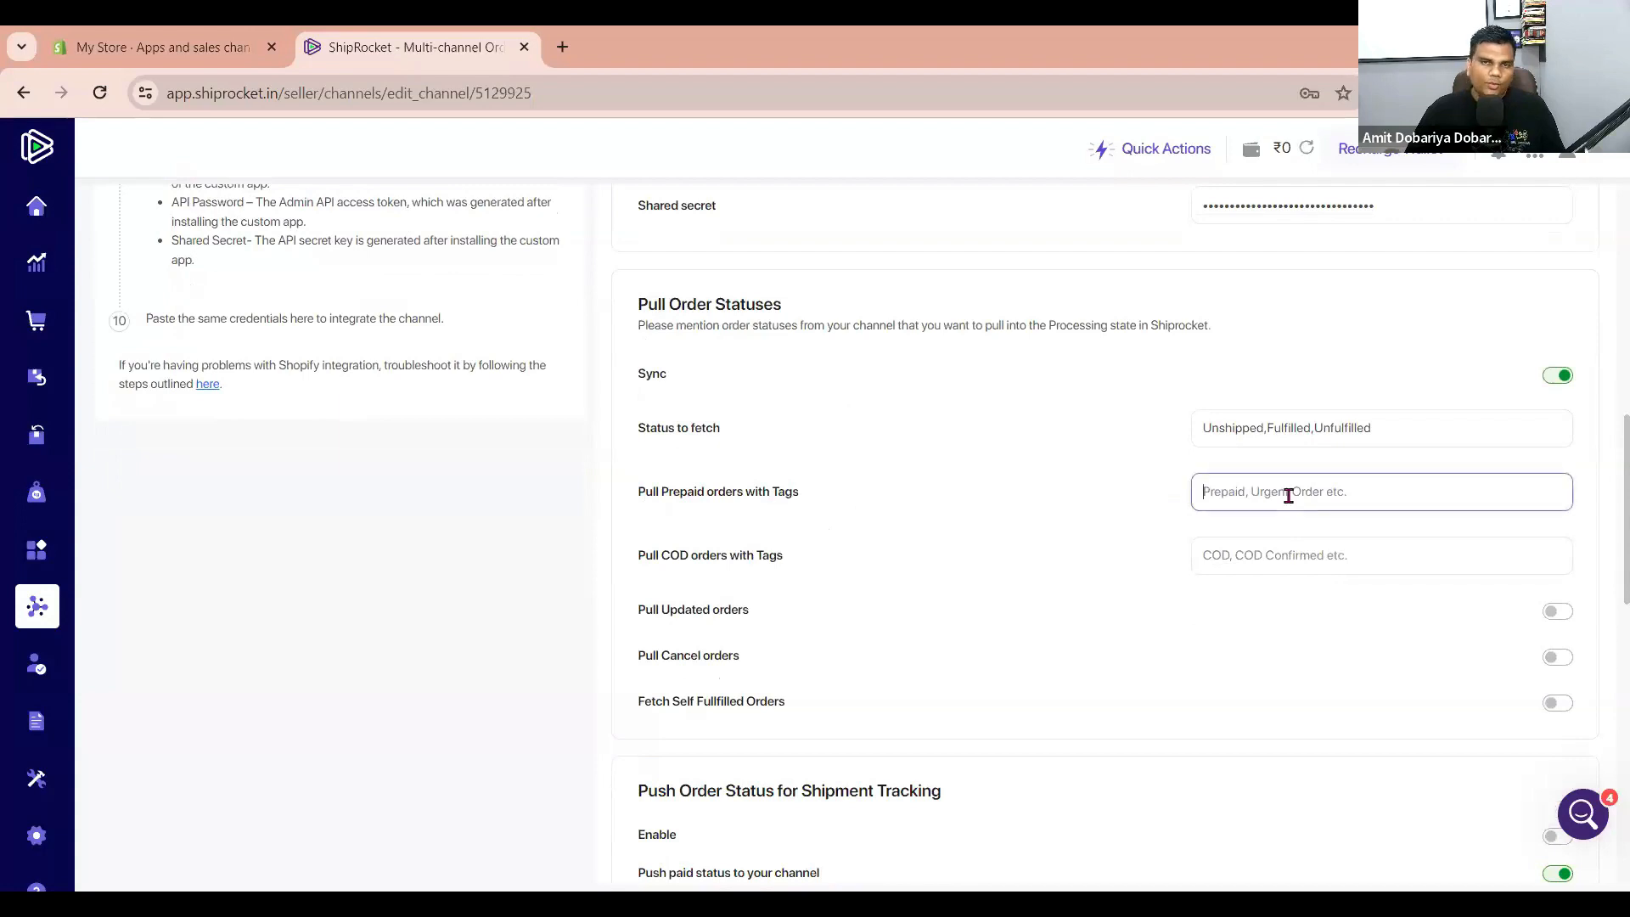
text(Prepaid)
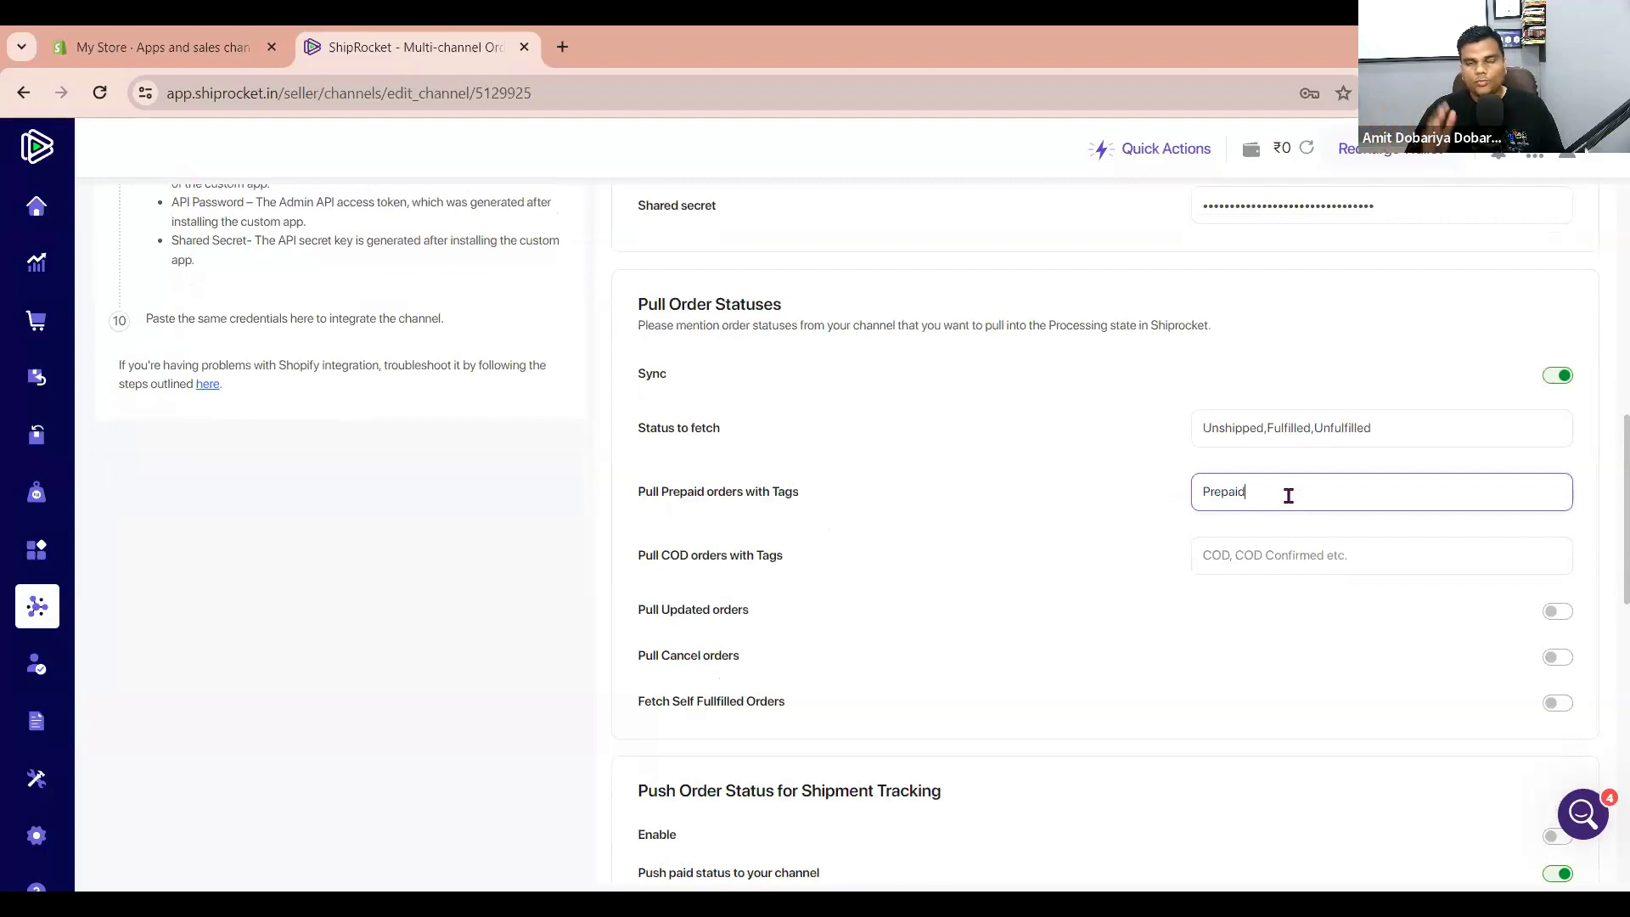
Switch to the Shopify admin, close its settings and open the store's orders list.
click(286, 56)
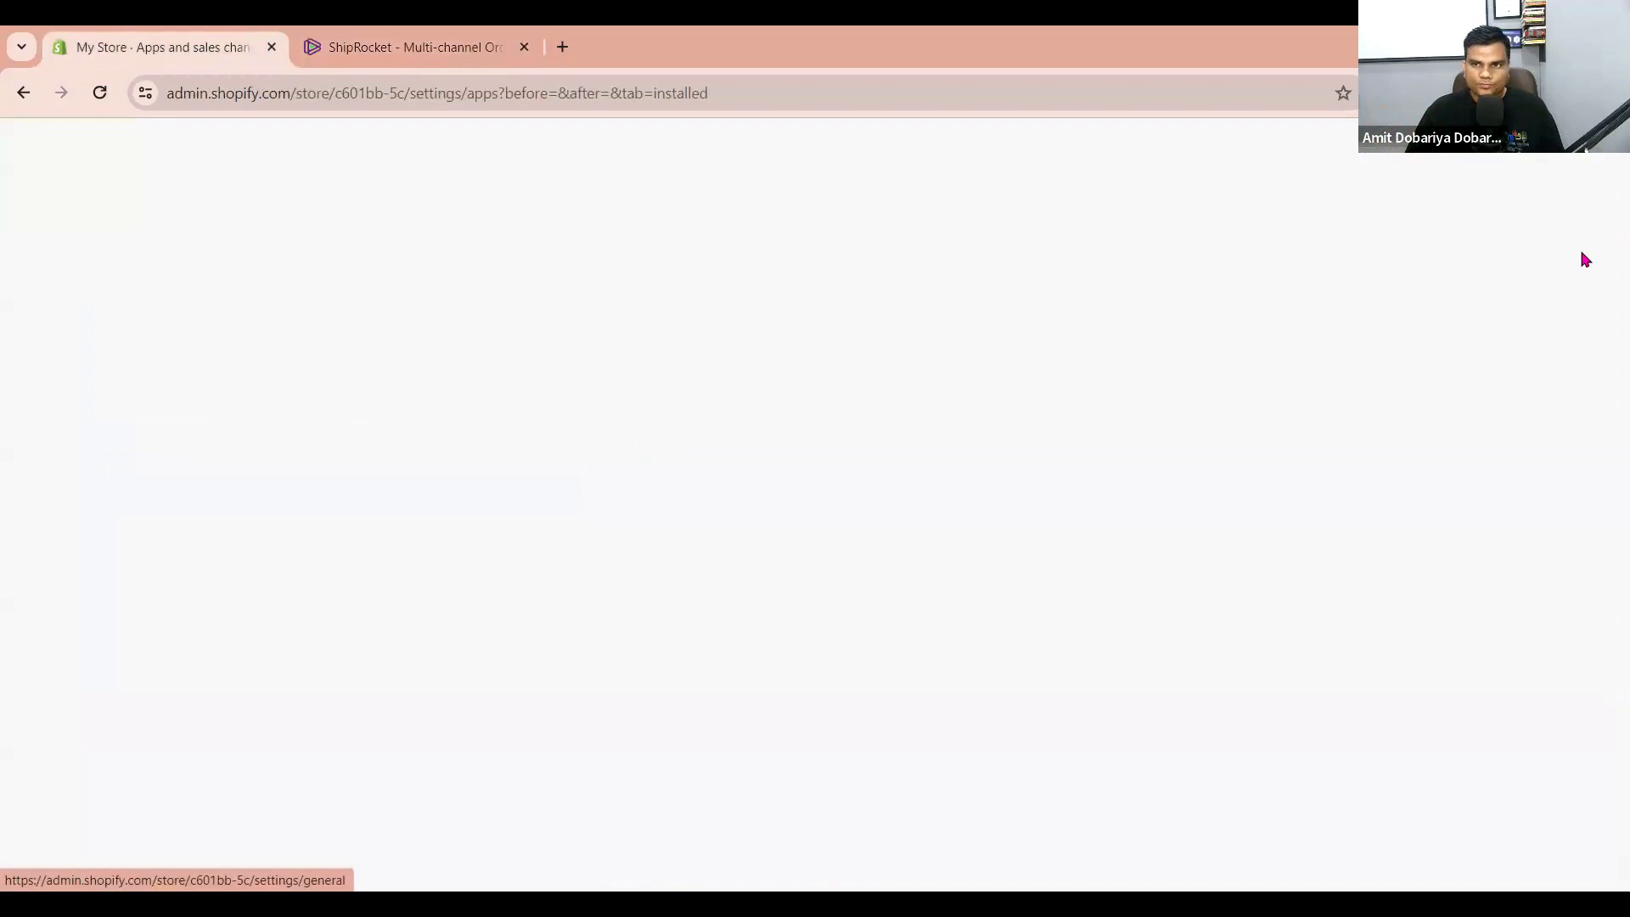
click(1587, 212)
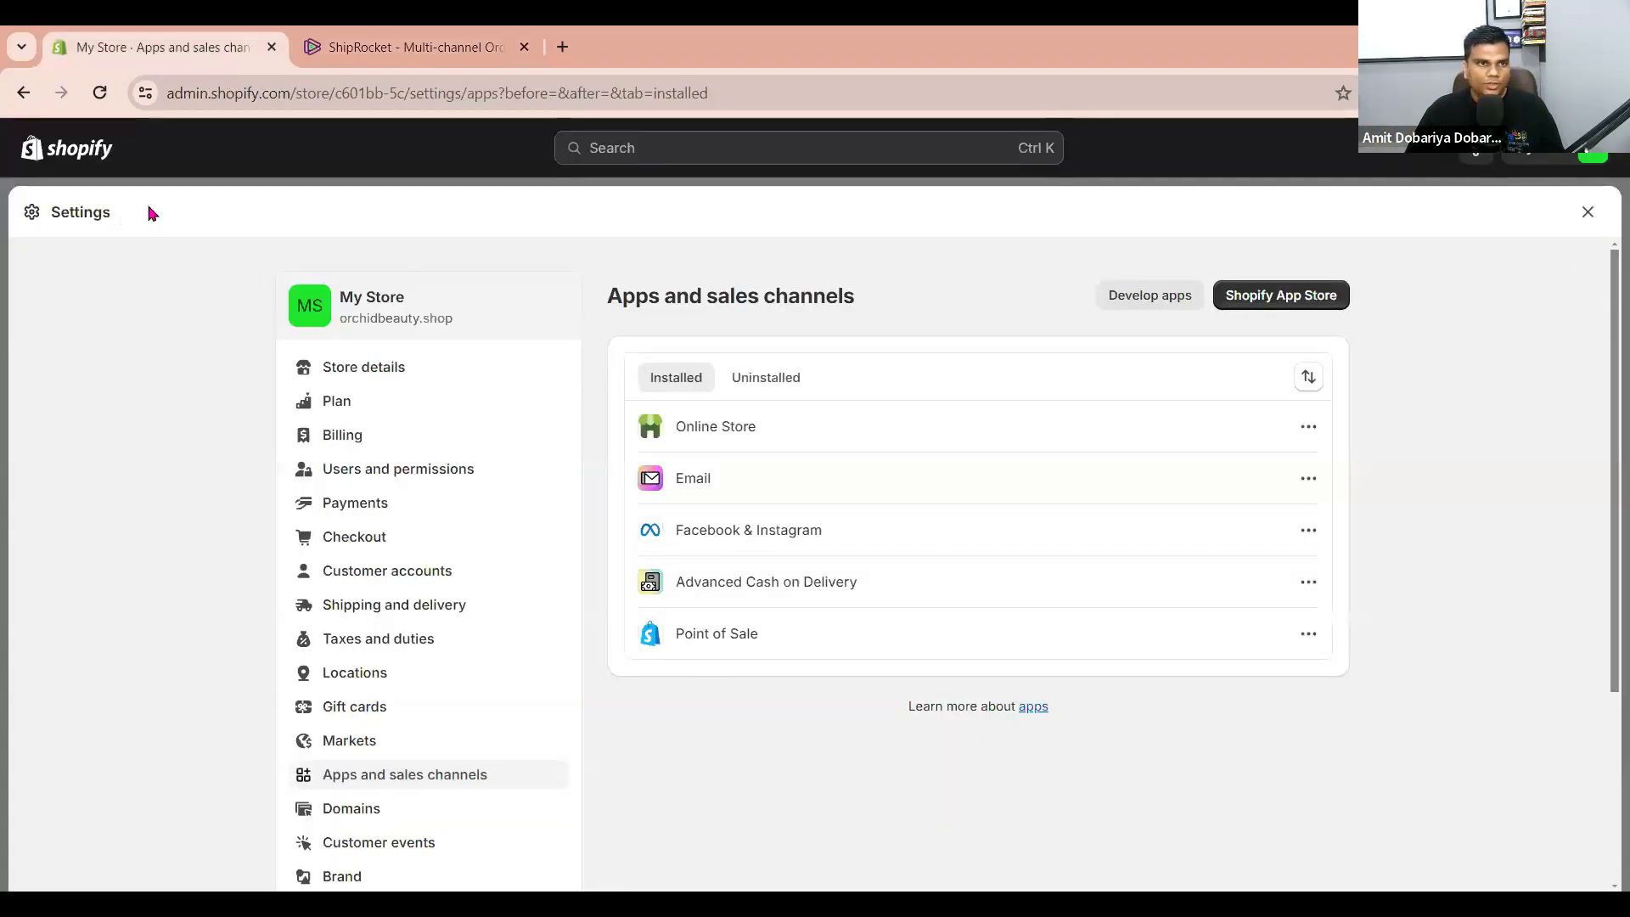
click(134, 245)
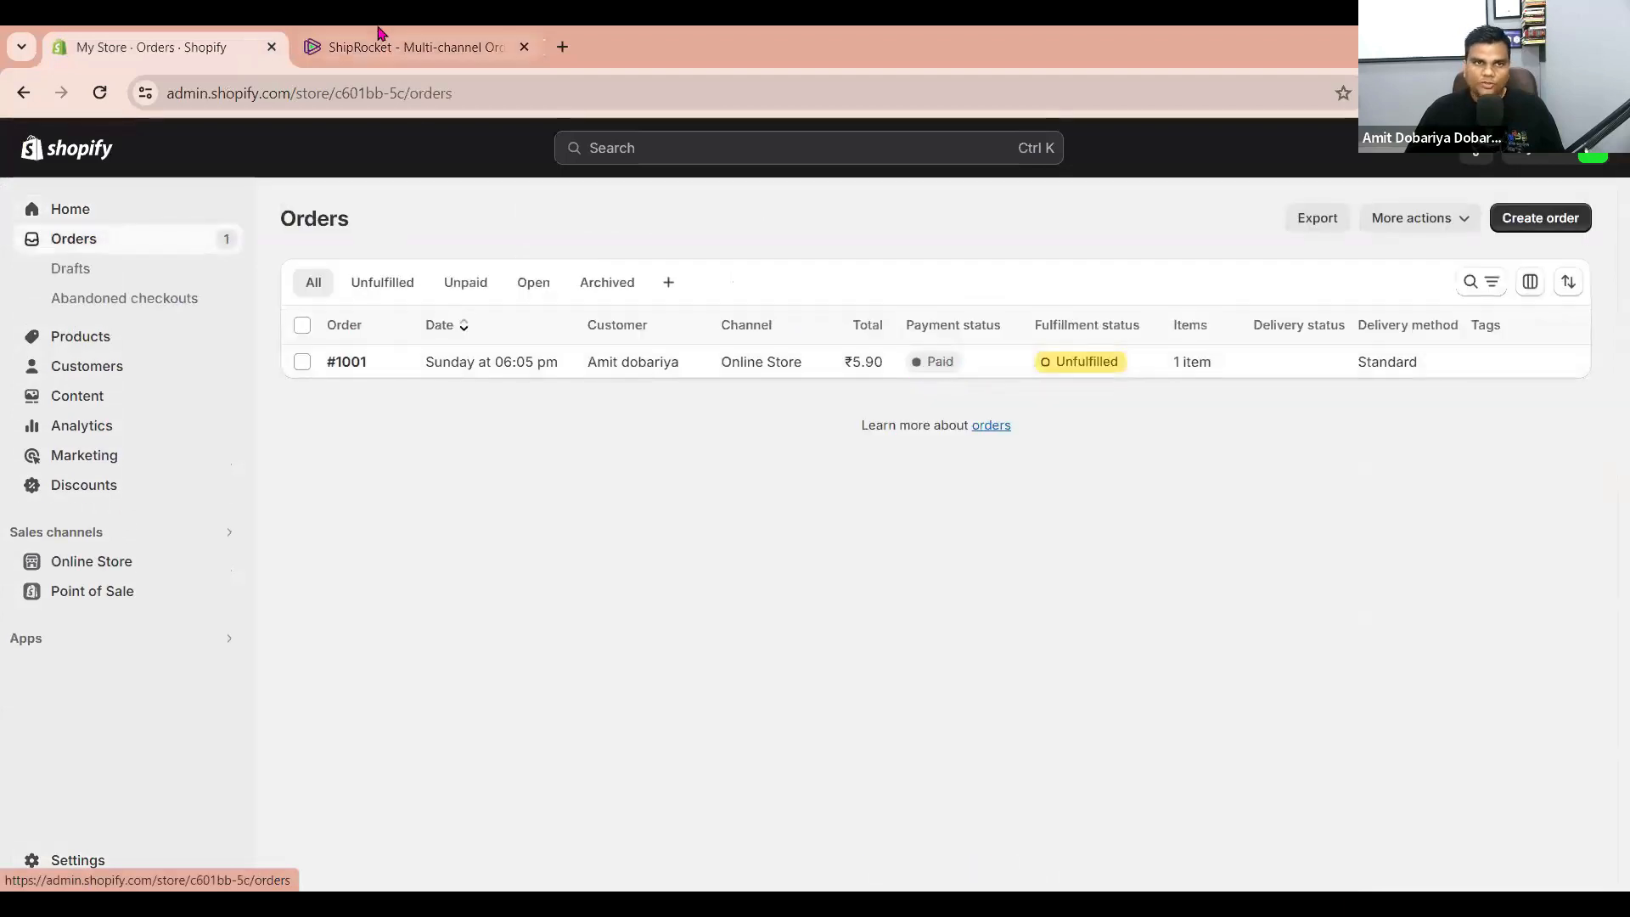
Switch back to the Shiprocket channel settings and set the tag for pulling COD orders to "Payment Pending".
click(416, 47)
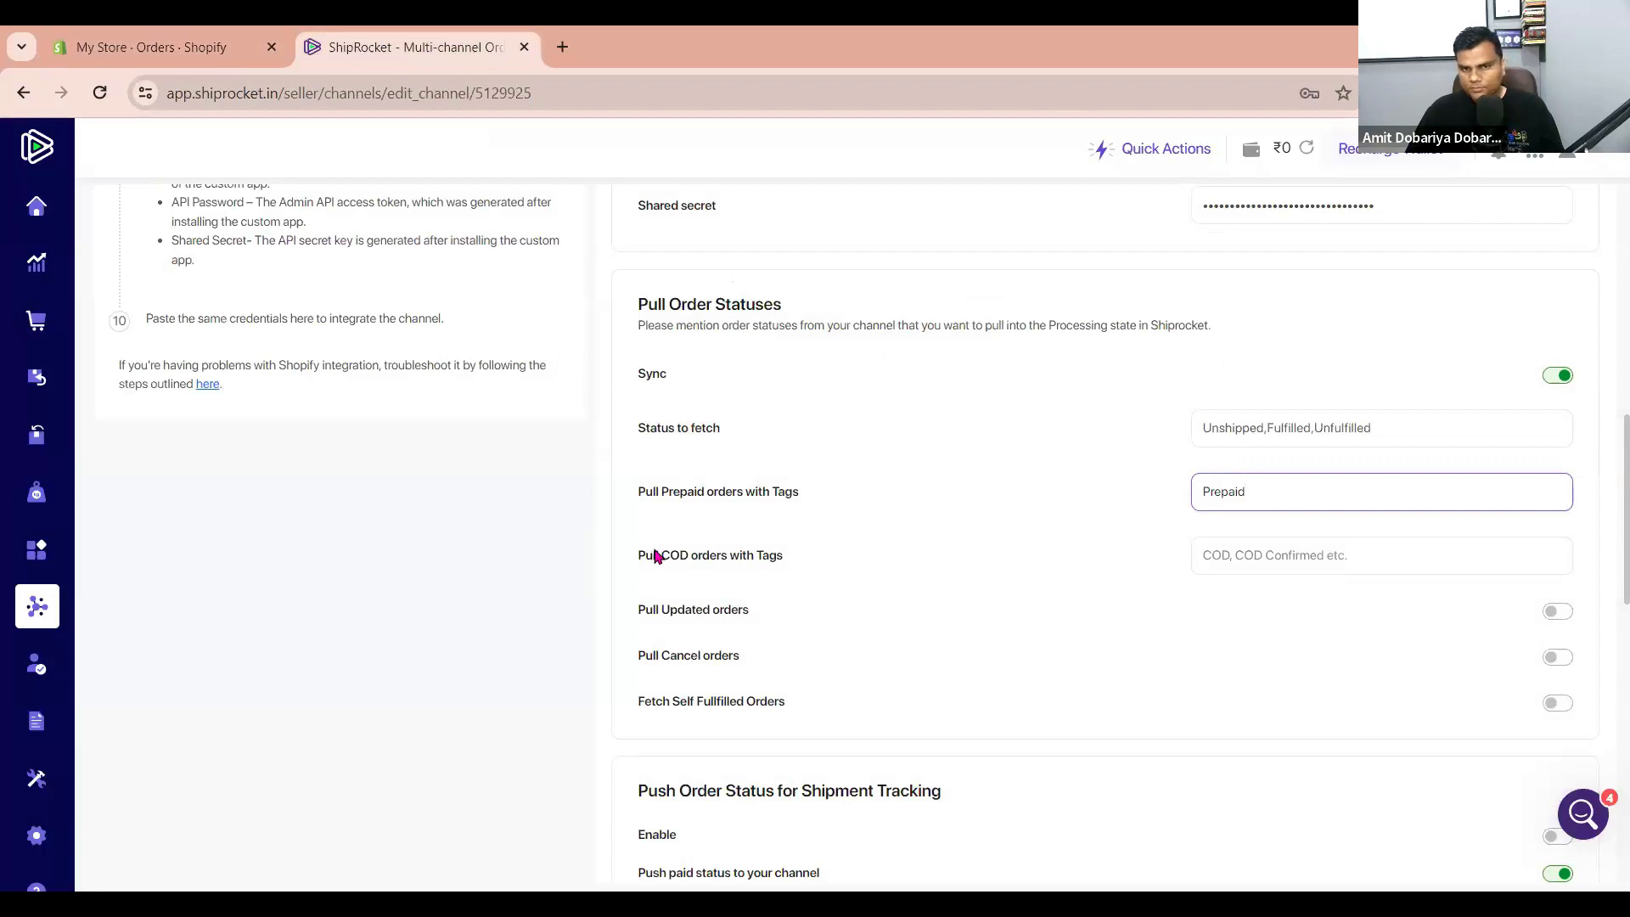
drag(653, 556, 793, 552)
click(1236, 552)
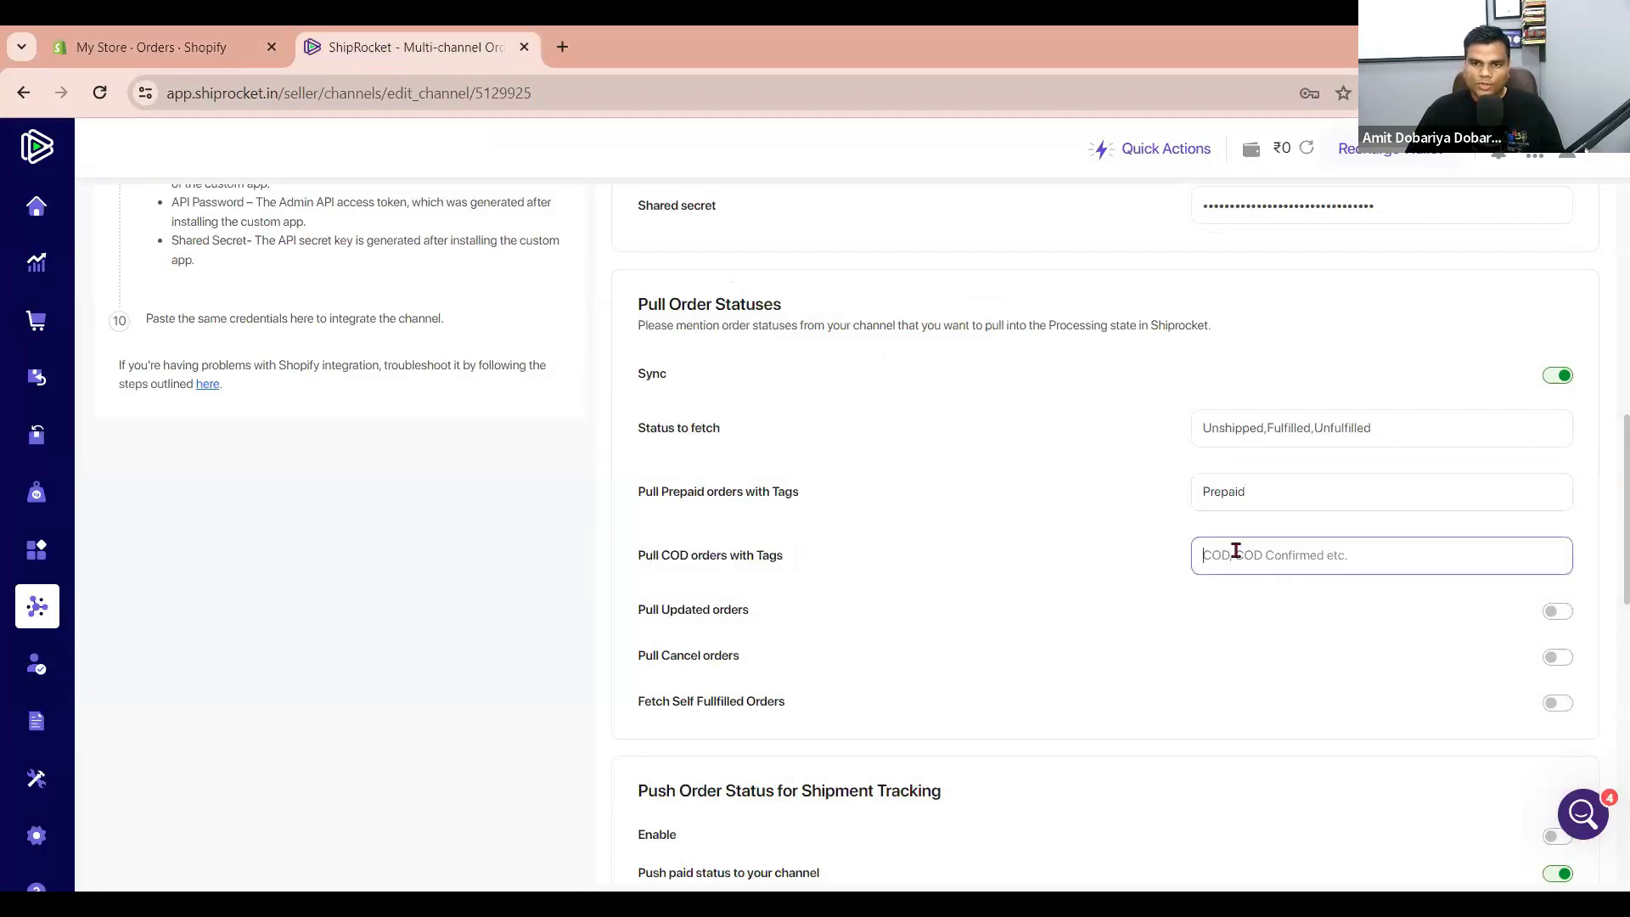
text(Pa)
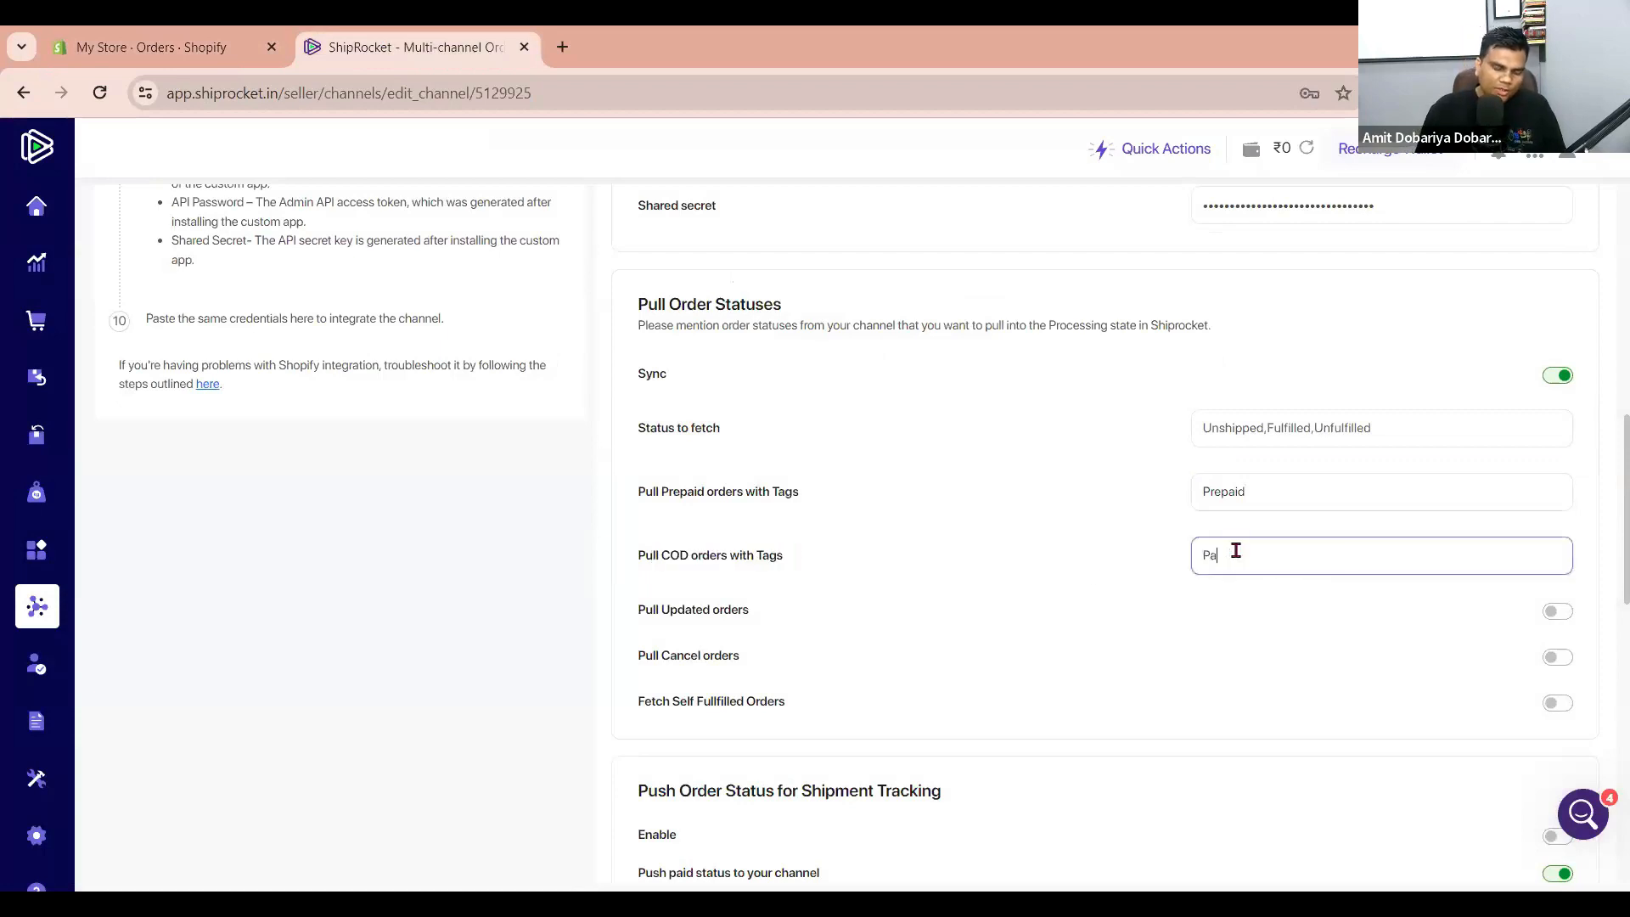
text(ym)
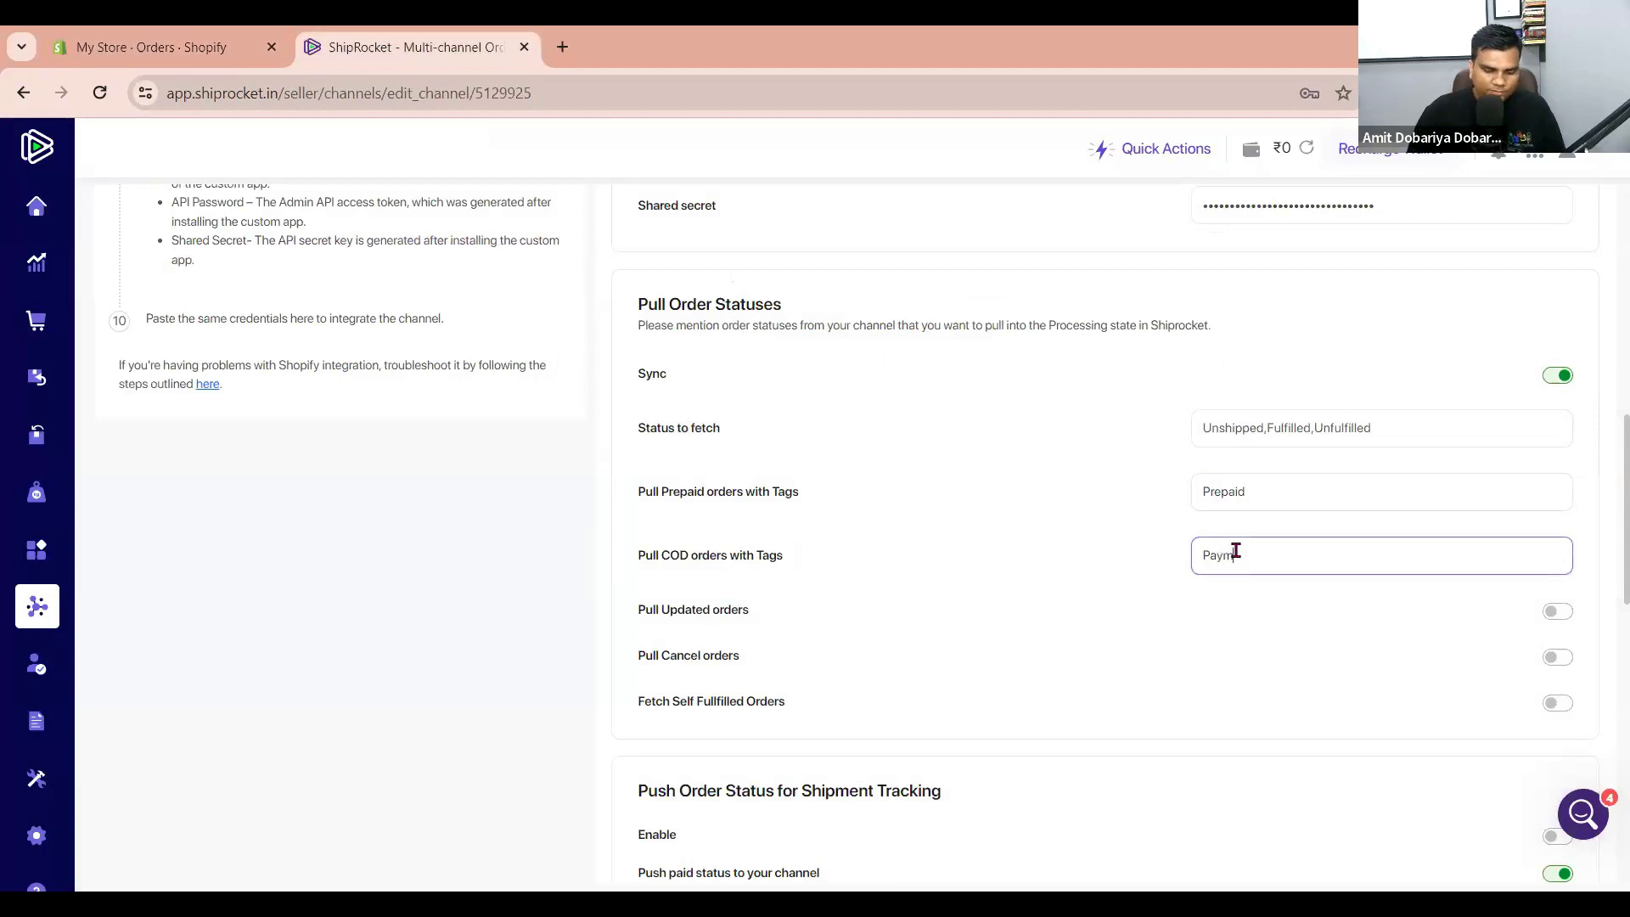
text(ent Pending)
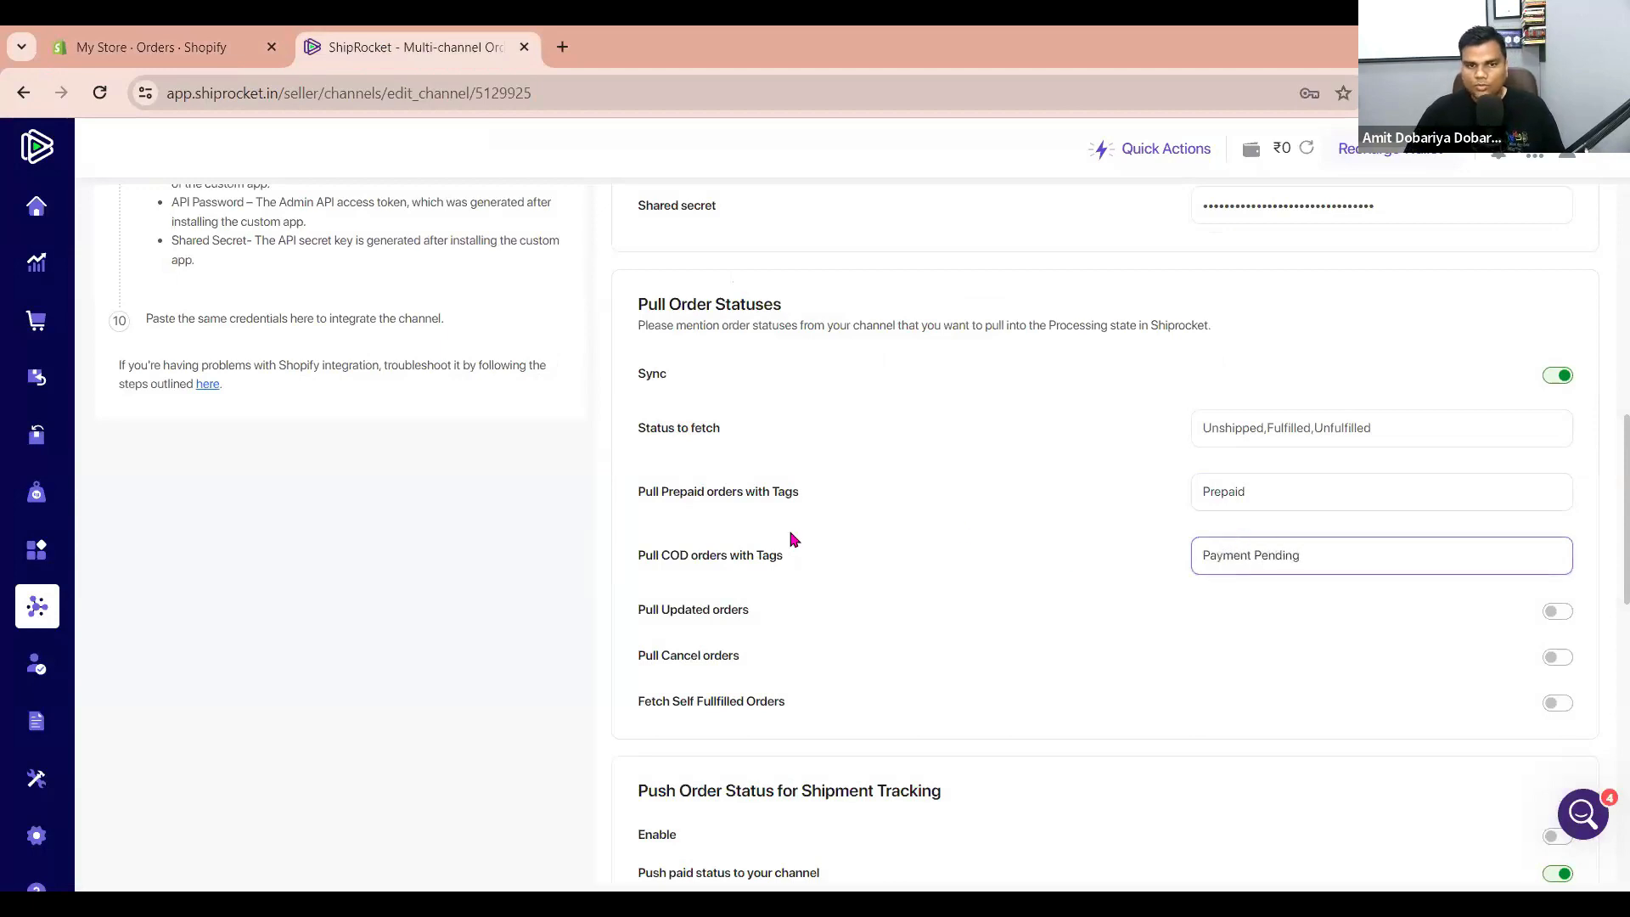
drag(1299, 555, 1158, 555)
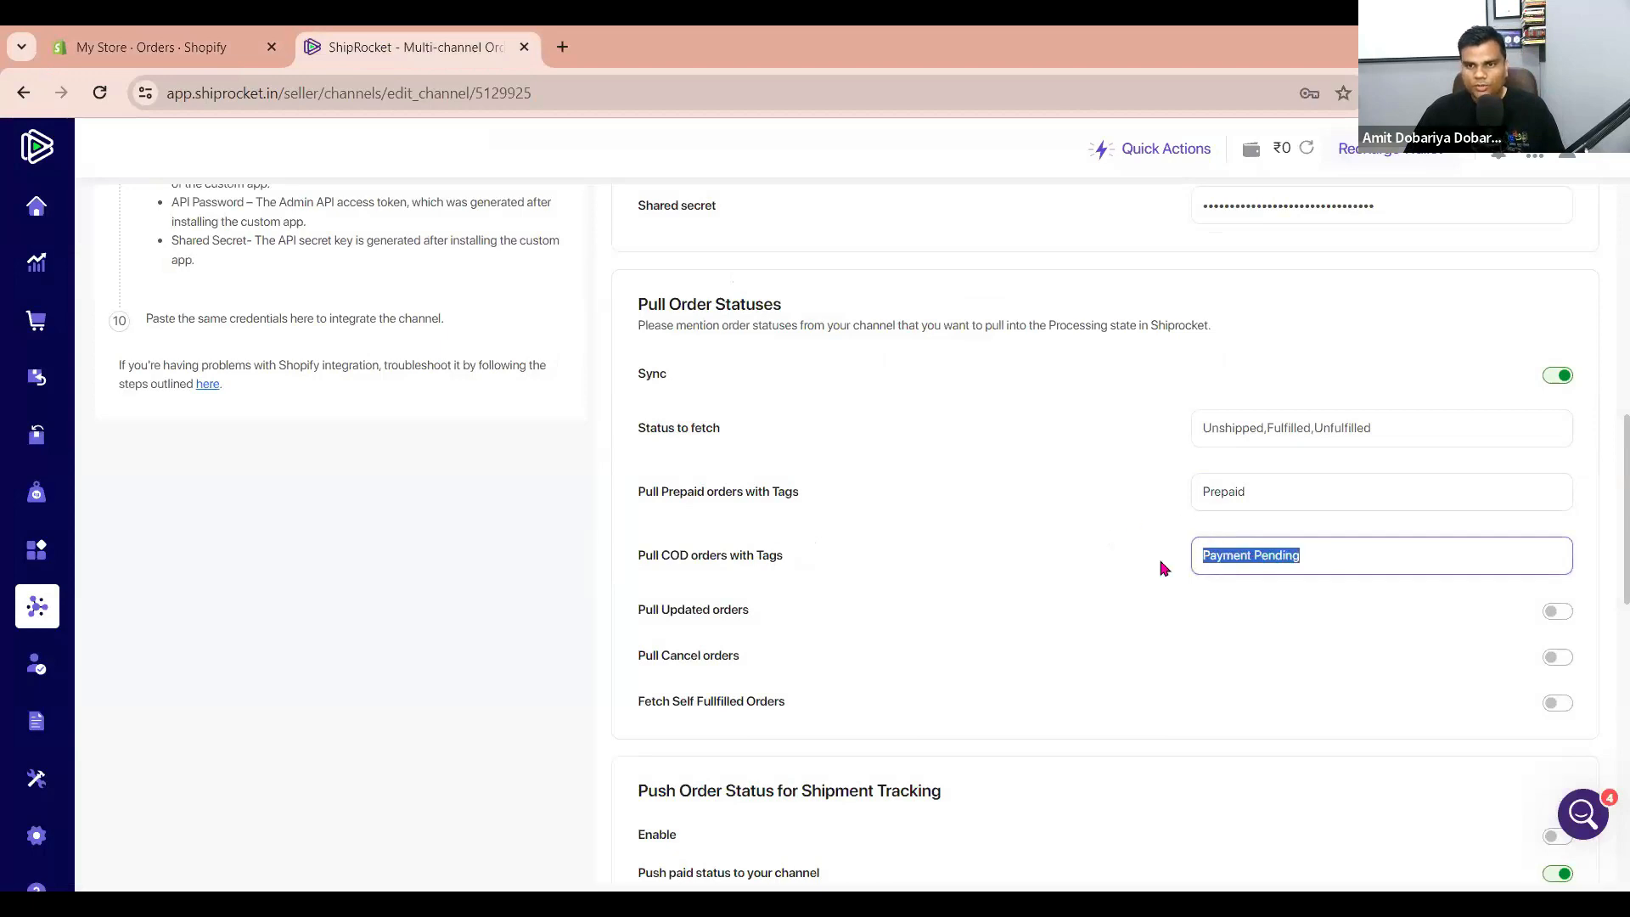
Compare the prepaid and COD tags with the payment status in the Shopify orders list, ending back in Shiprocket.
click(193, 33)
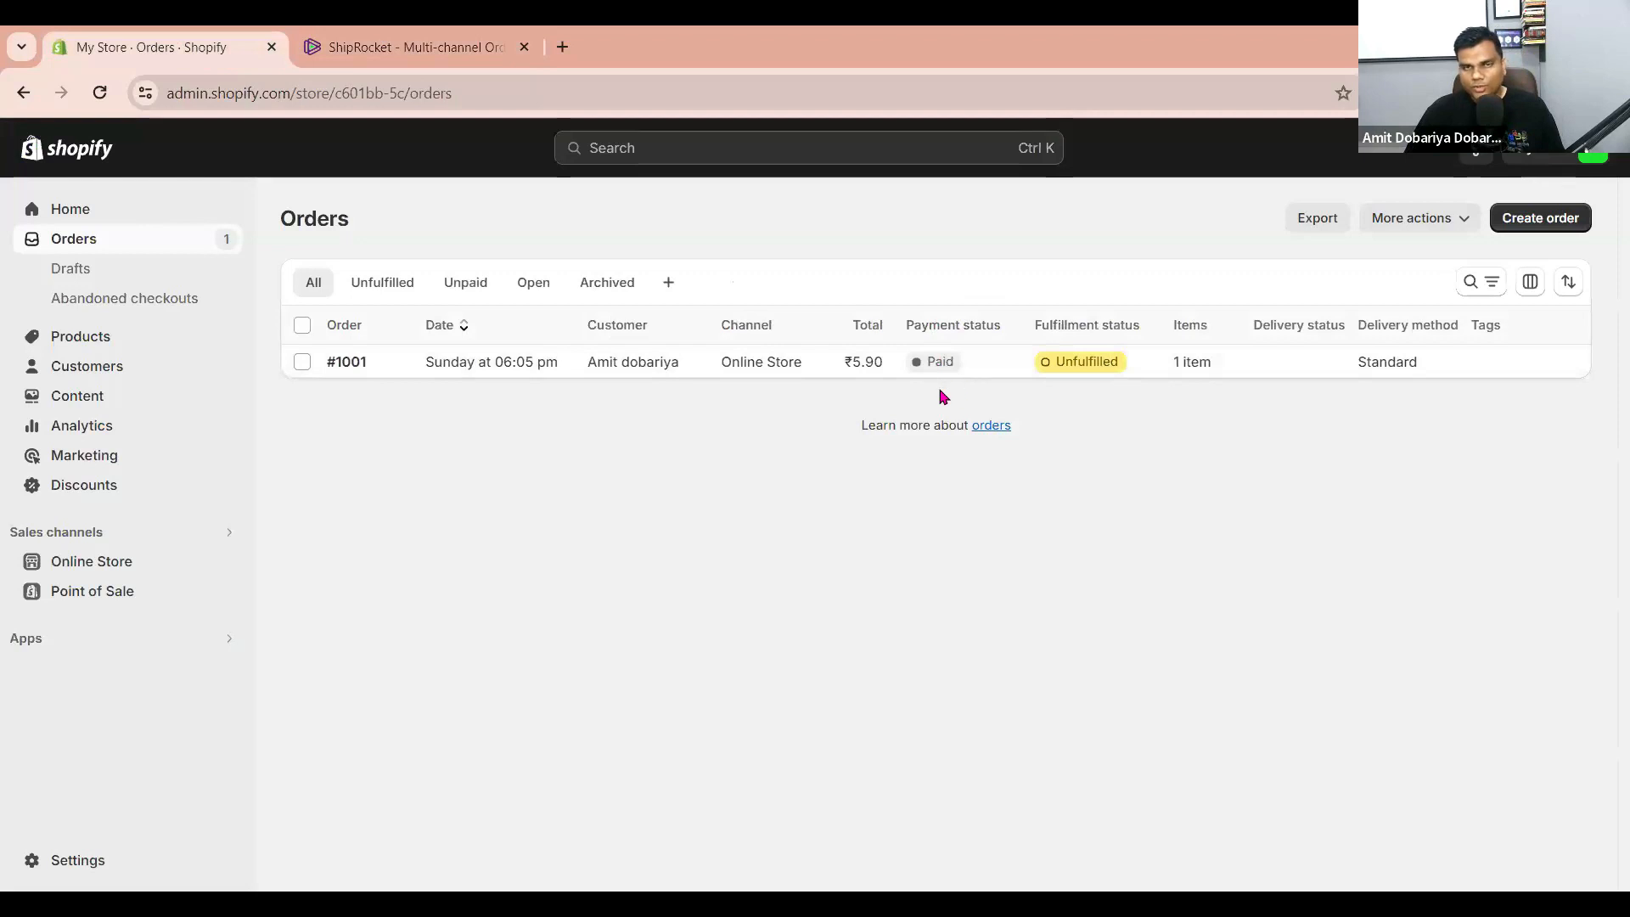
click(416, 39)
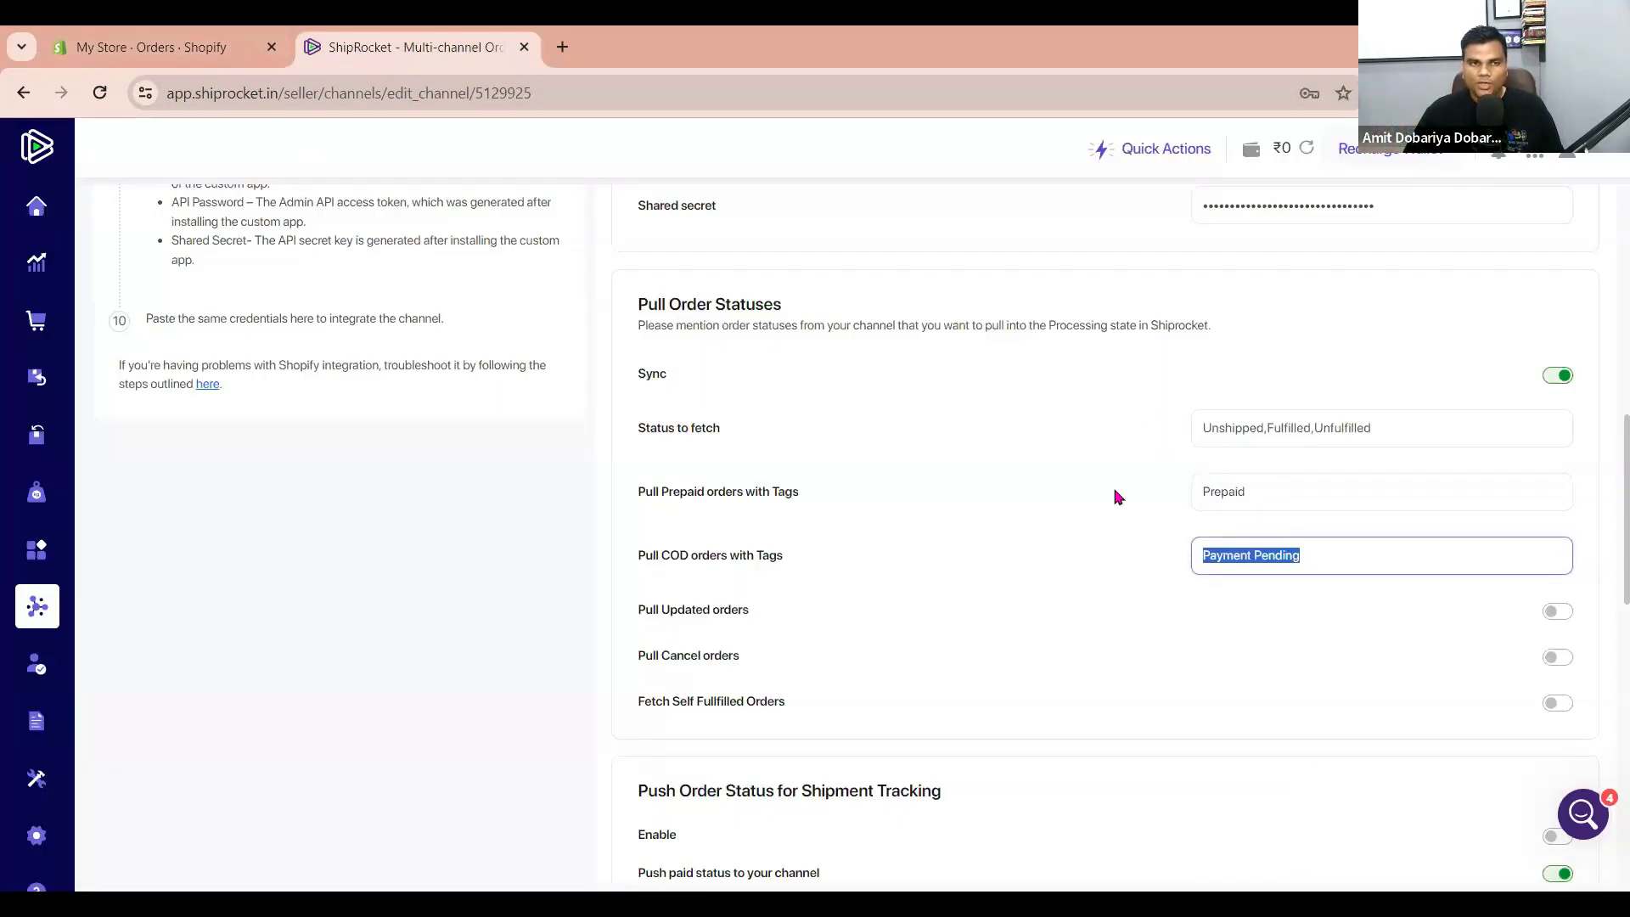
click(213, 37)
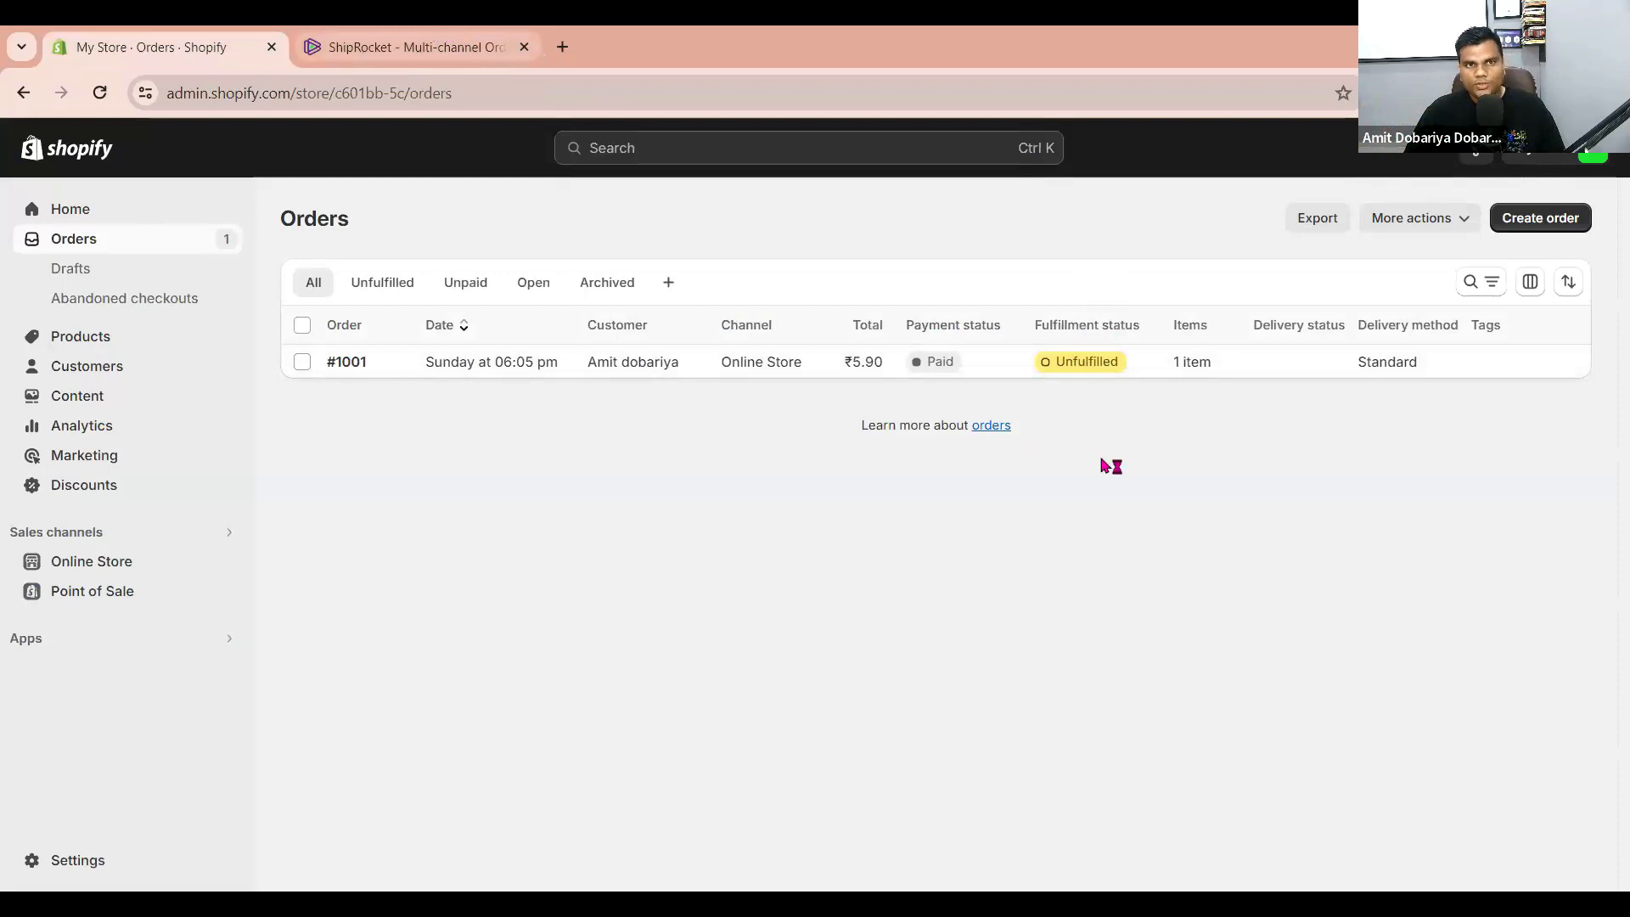
key(ctrl+Tab)
Turn on pulling of updated orders and cancelled orders from the Shopify channel.
scroll(1103, 479, down, 1)
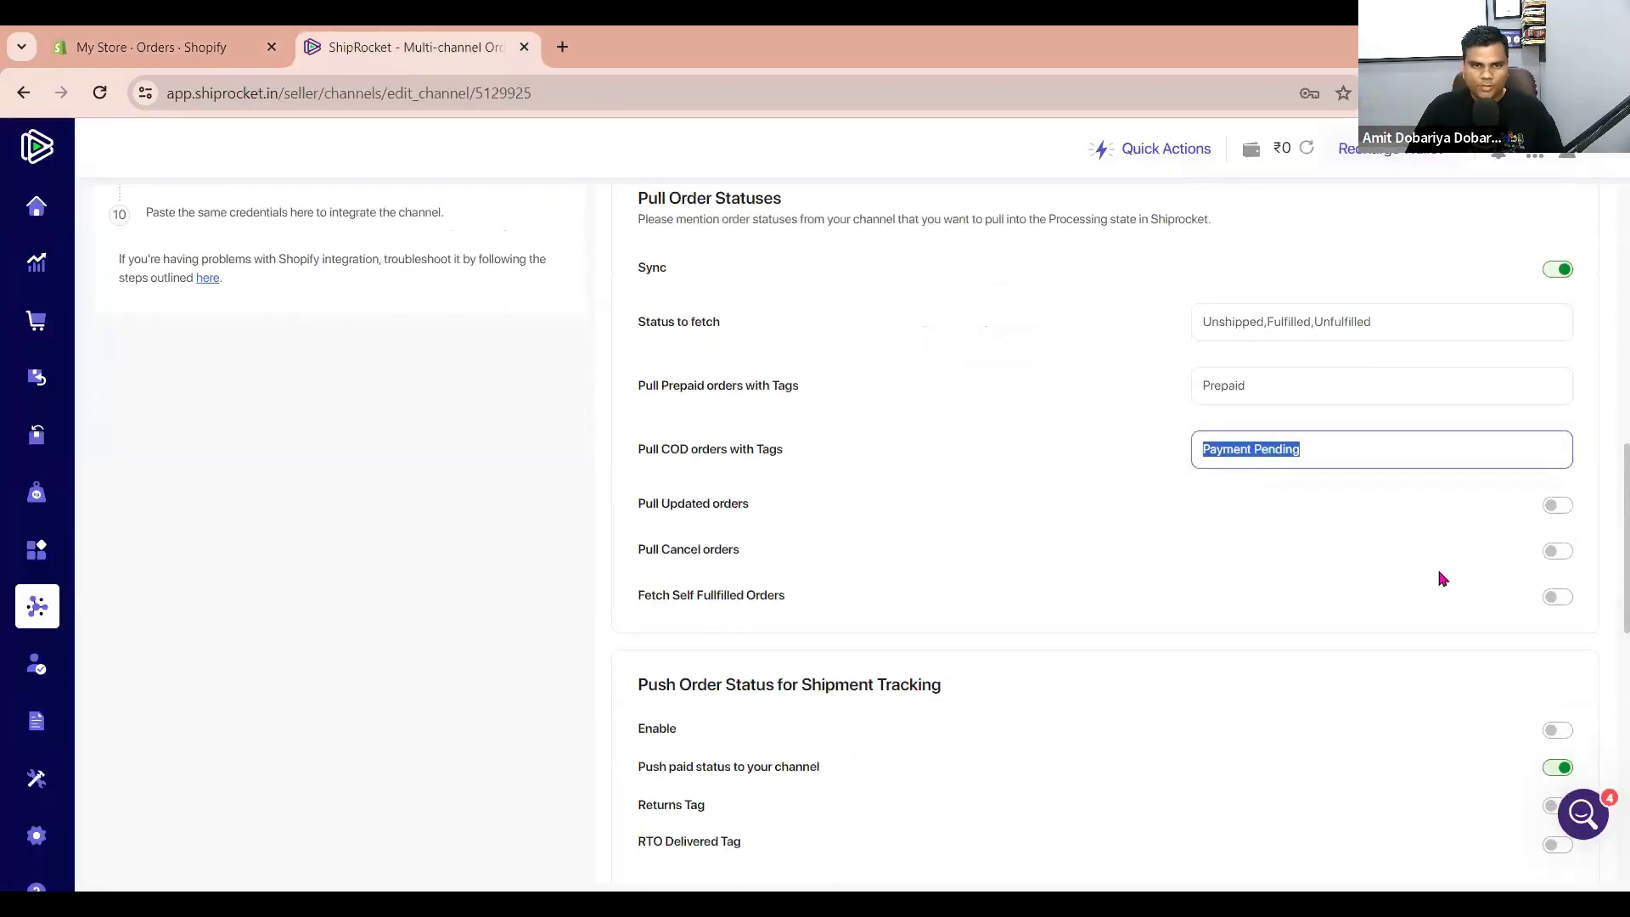
scroll(1219, 603, down, 2)
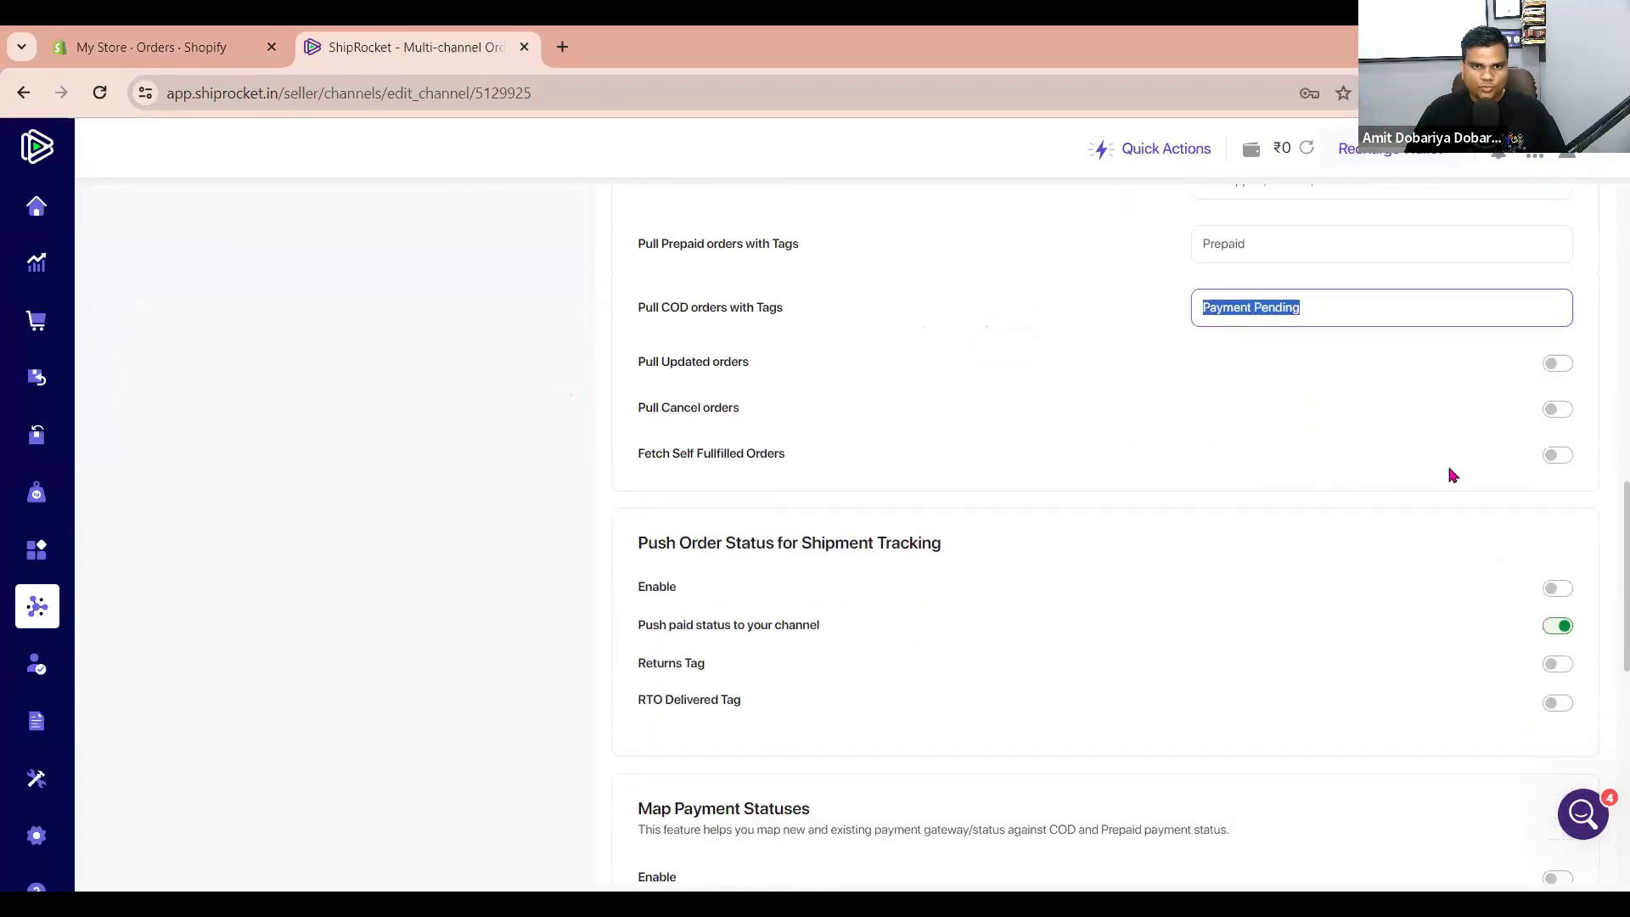
click(1560, 365)
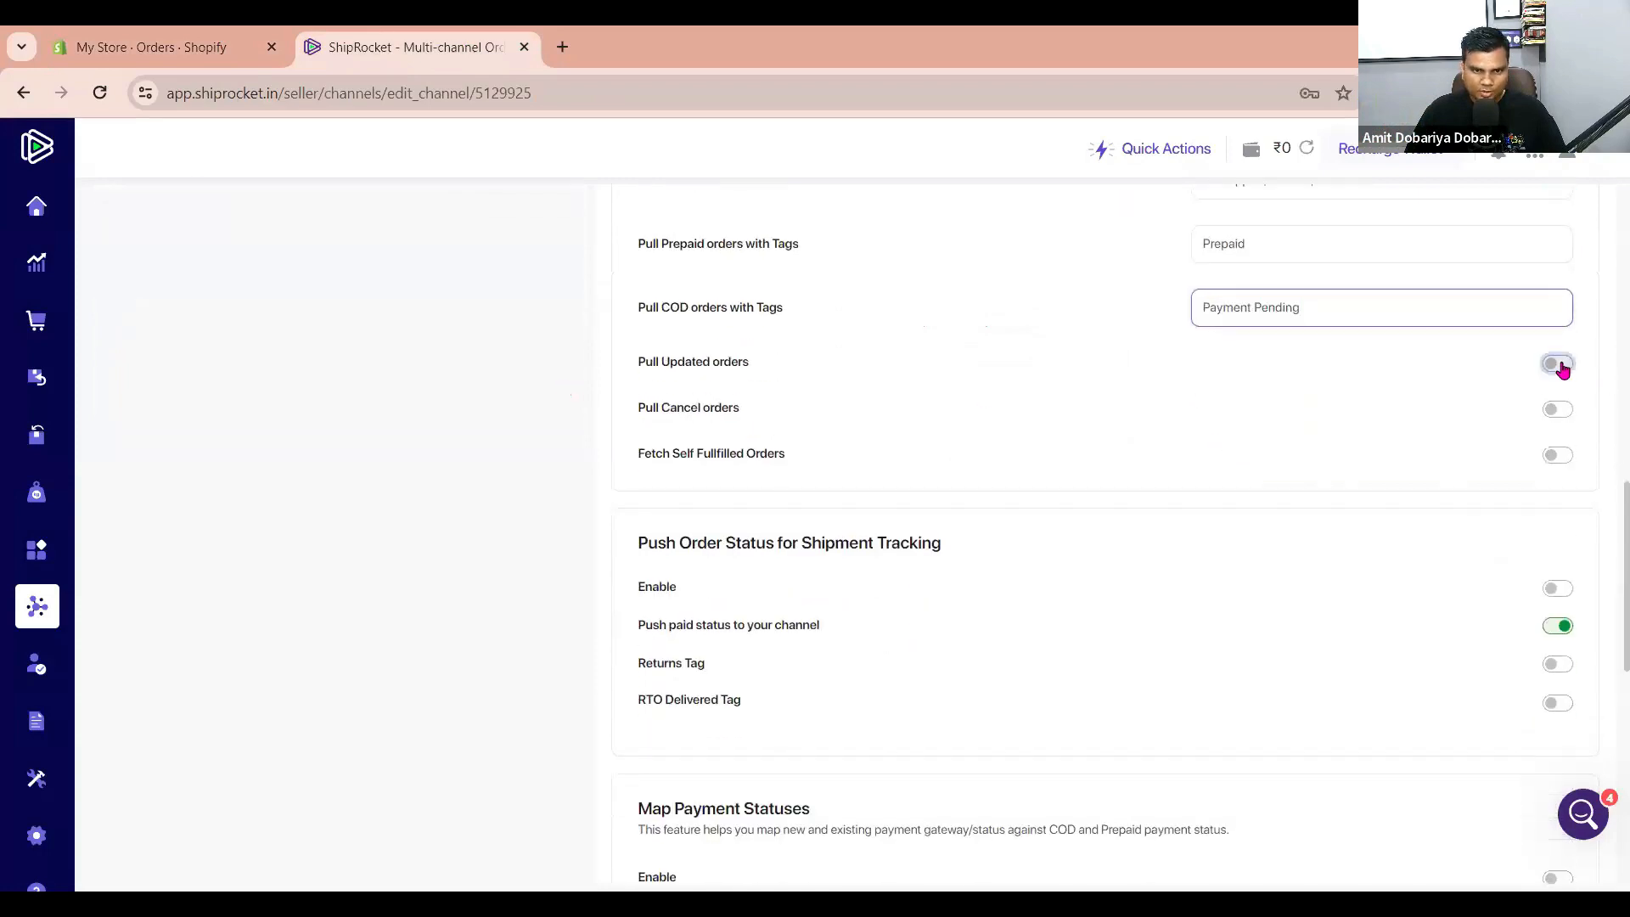
click(1562, 413)
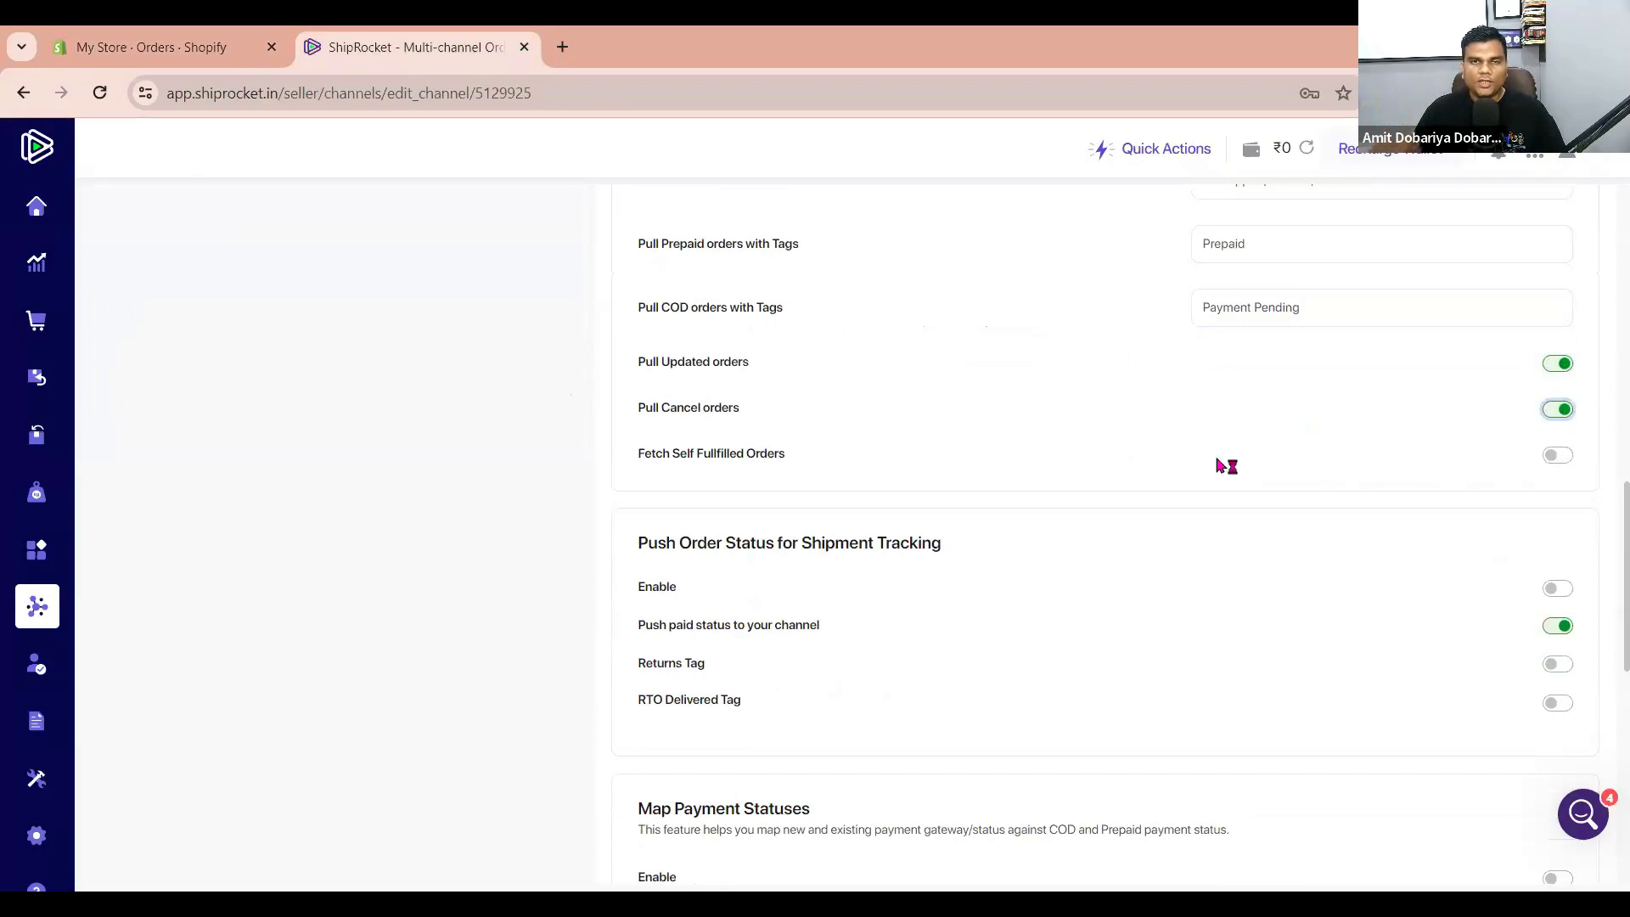
click(1559, 455)
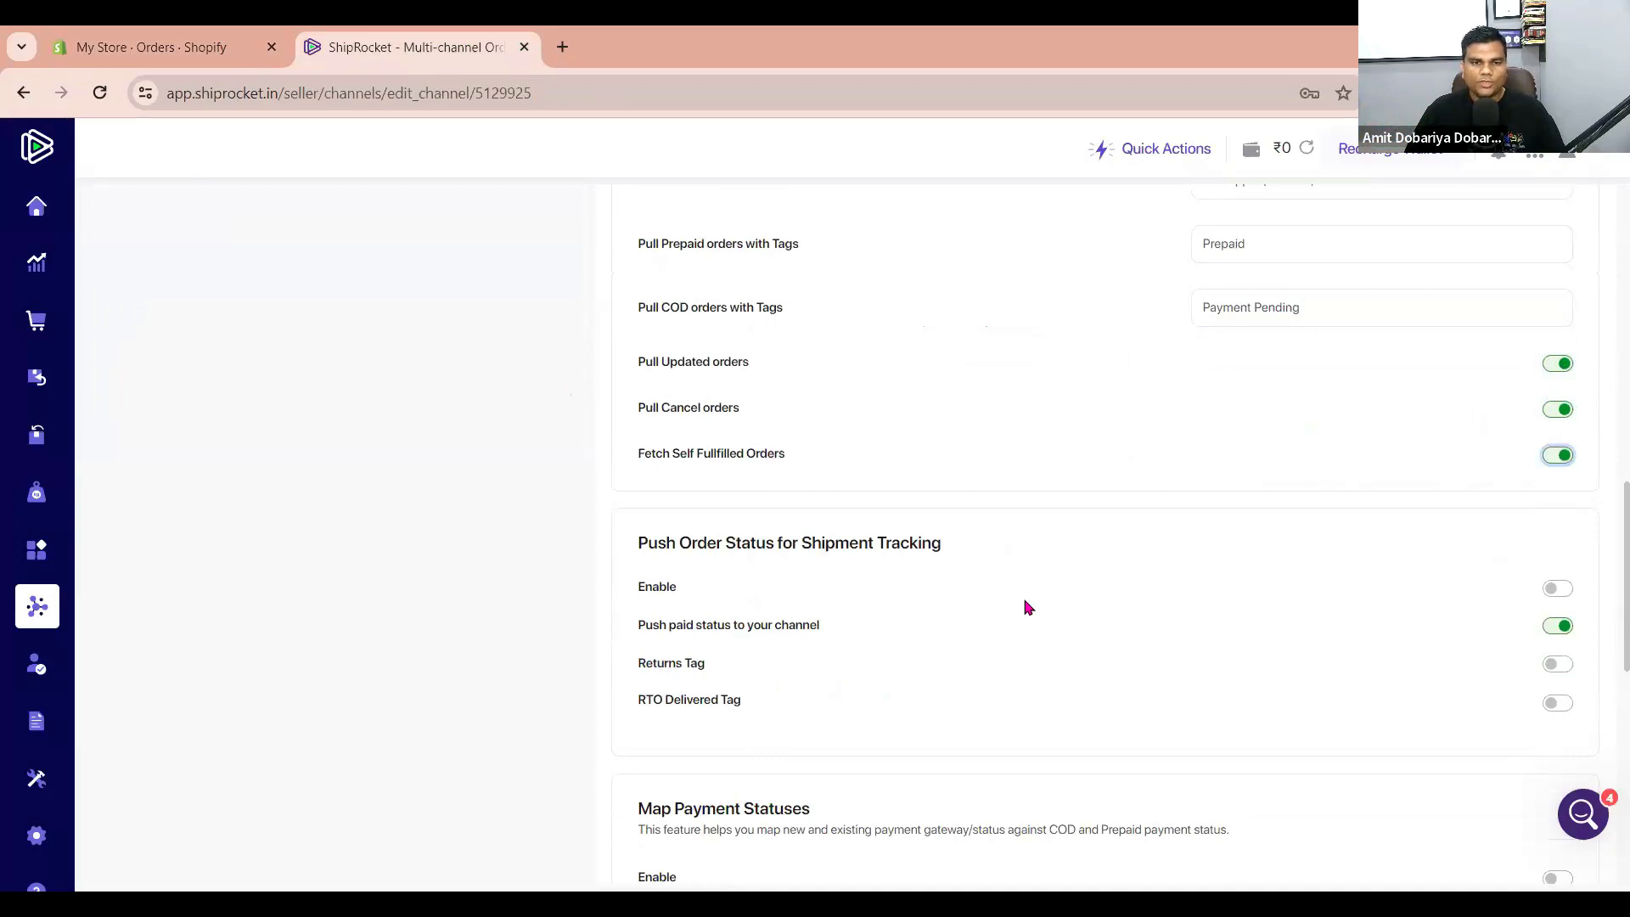
scroll(1022, 594, down, 1)
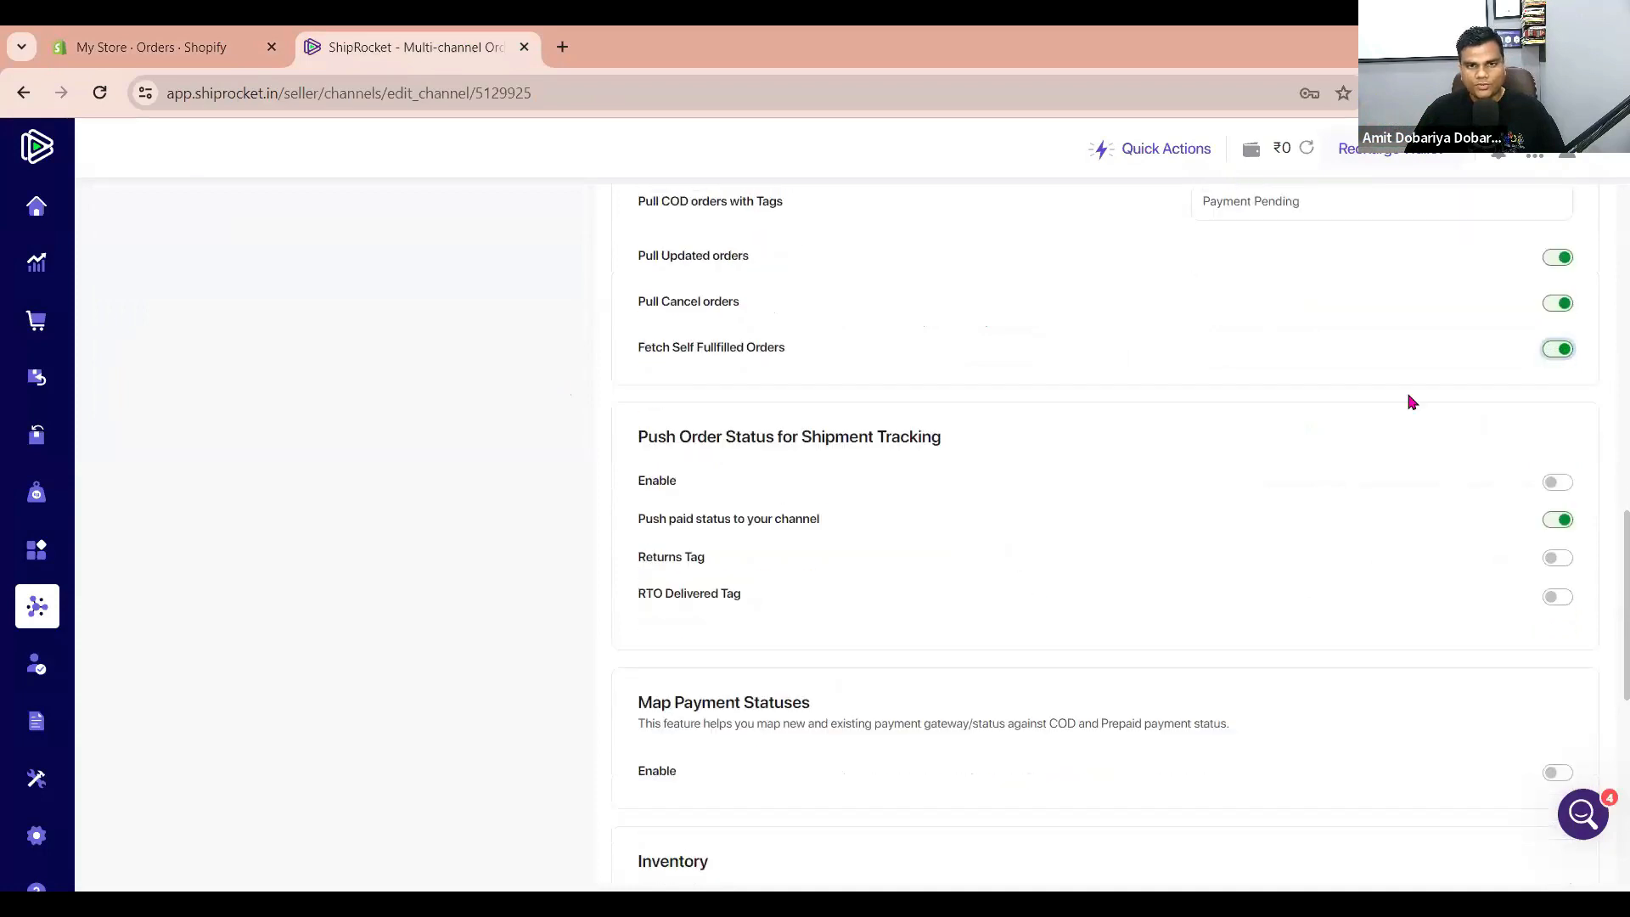
click(1553, 361)
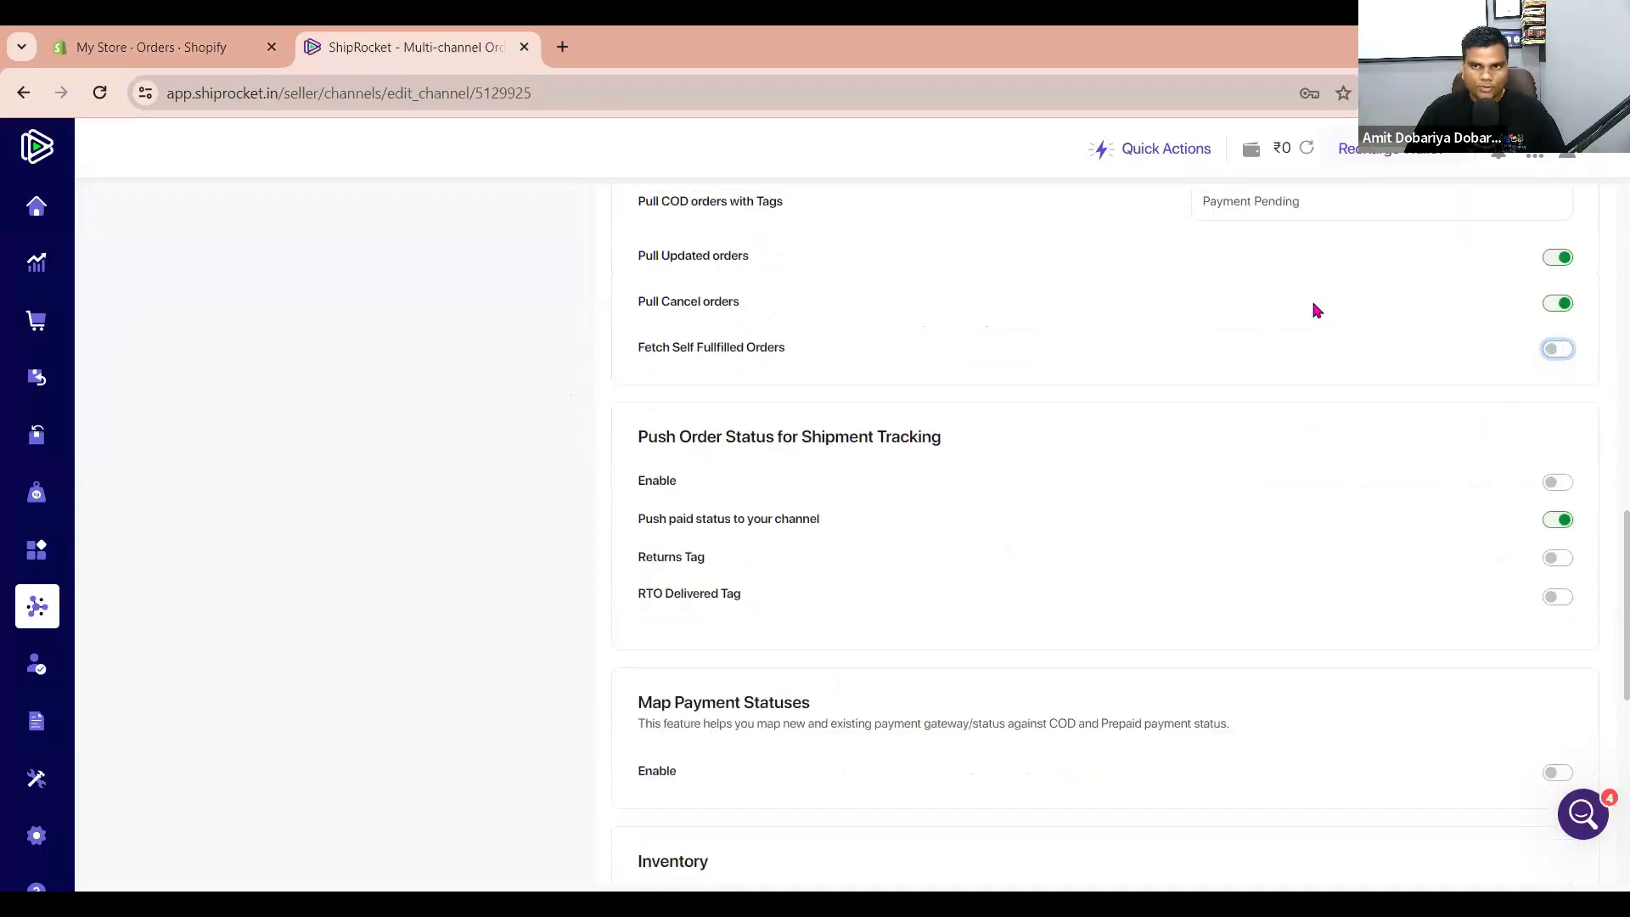
Enable Push Order Status for Shipment Tracking to reveal the status mapping fields.
scroll(1202, 509, down, 1)
drag(658, 368, 974, 367)
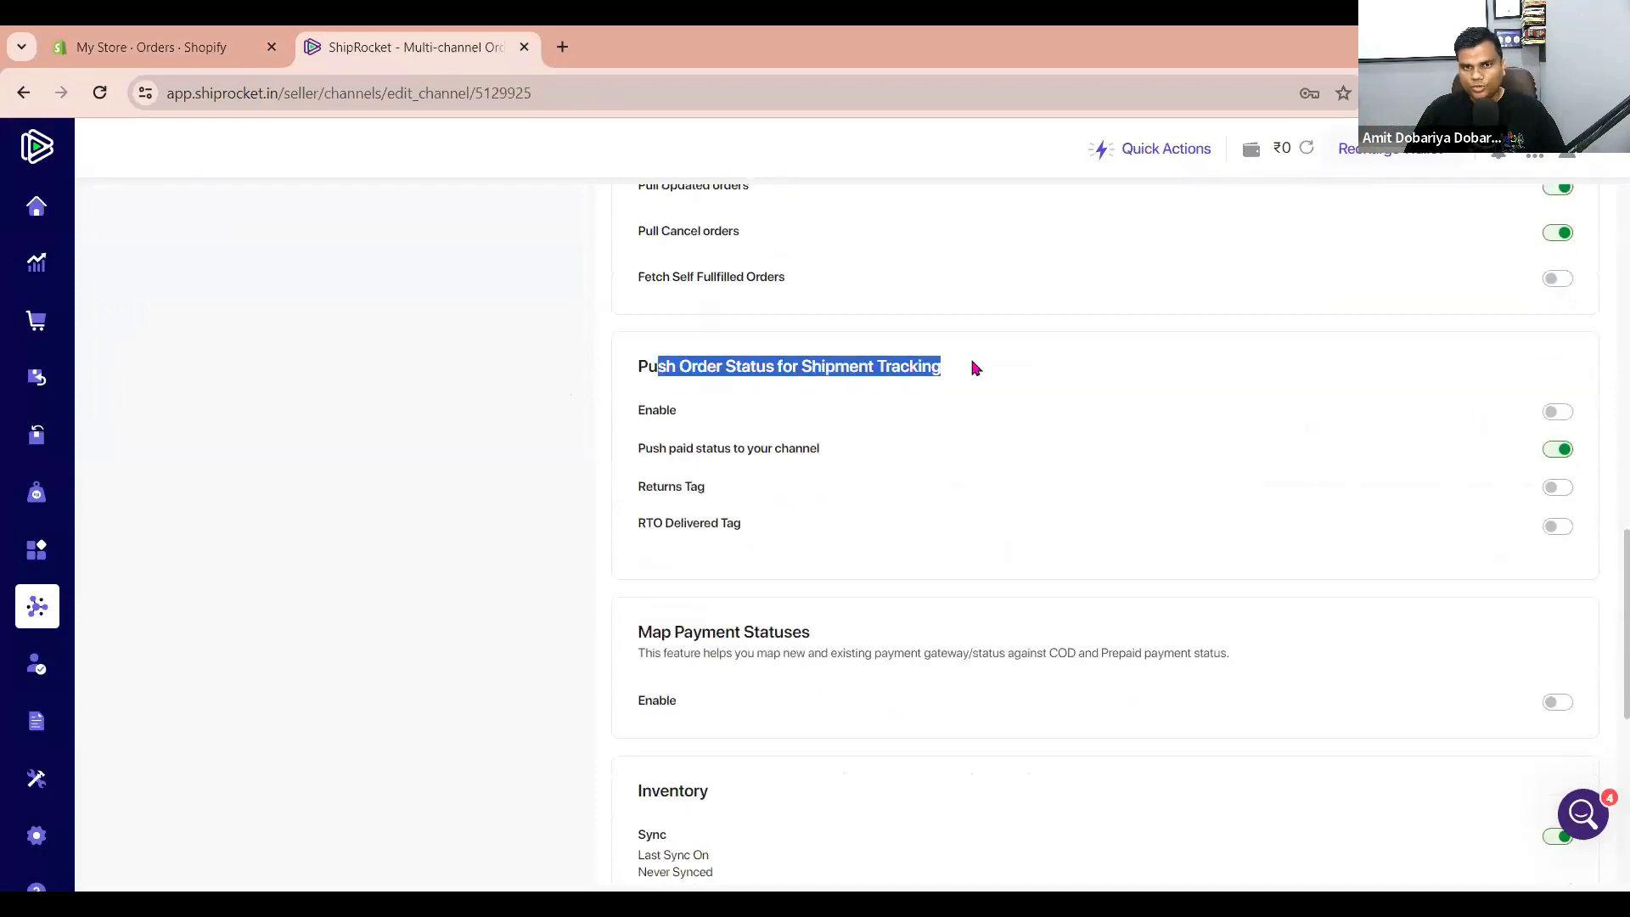
click(524, 448)
click(1557, 413)
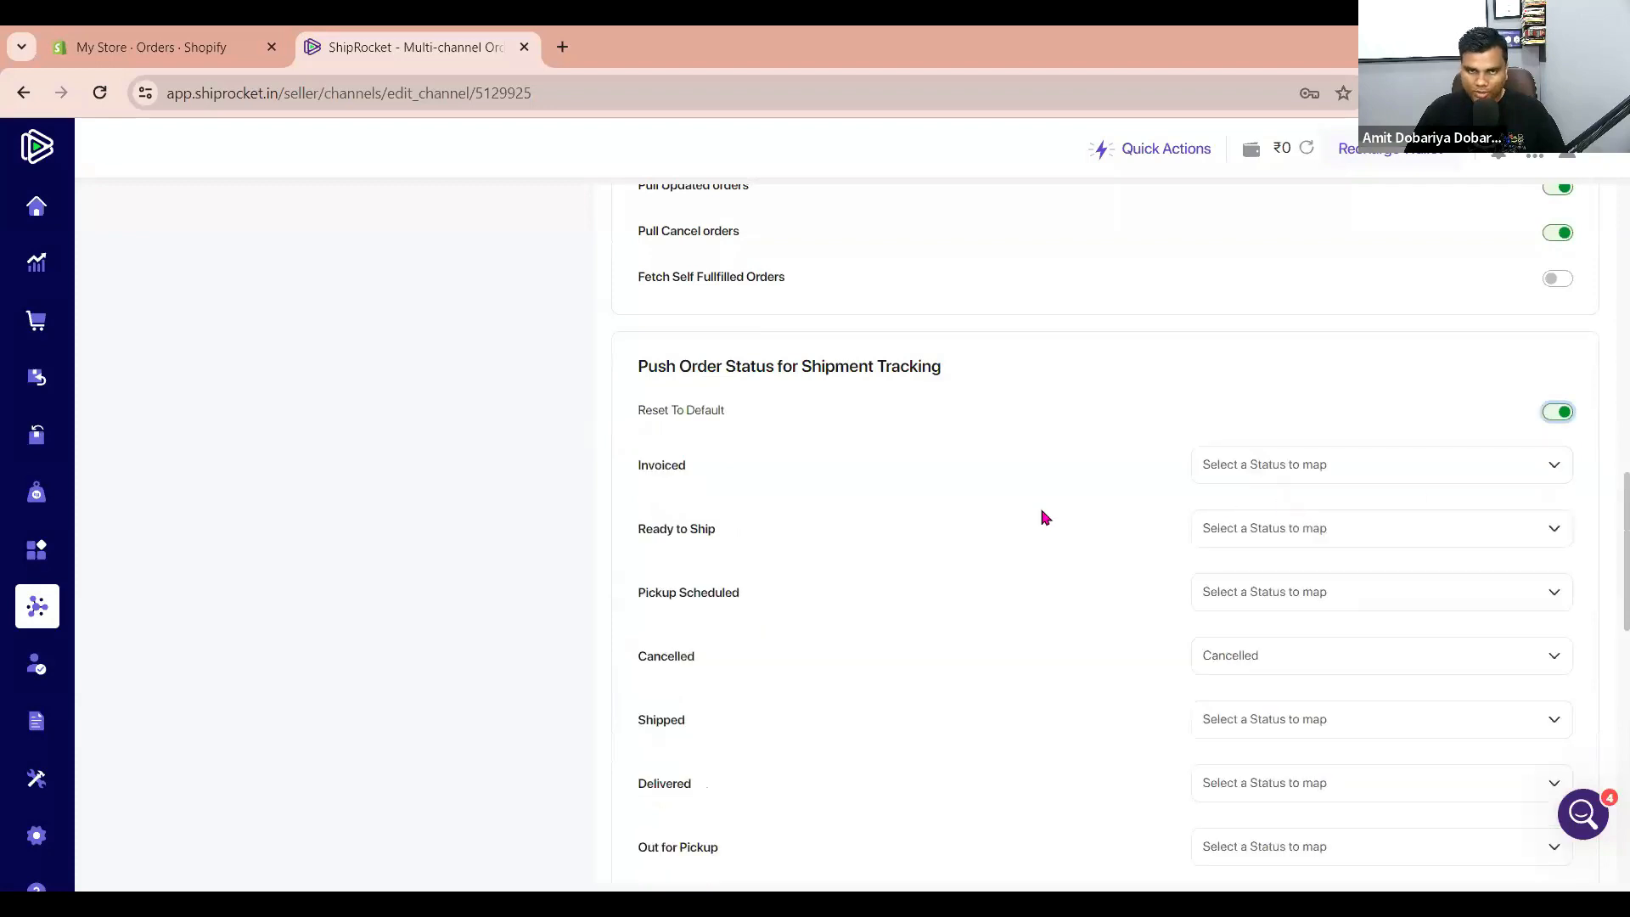
drag(641, 366, 962, 375)
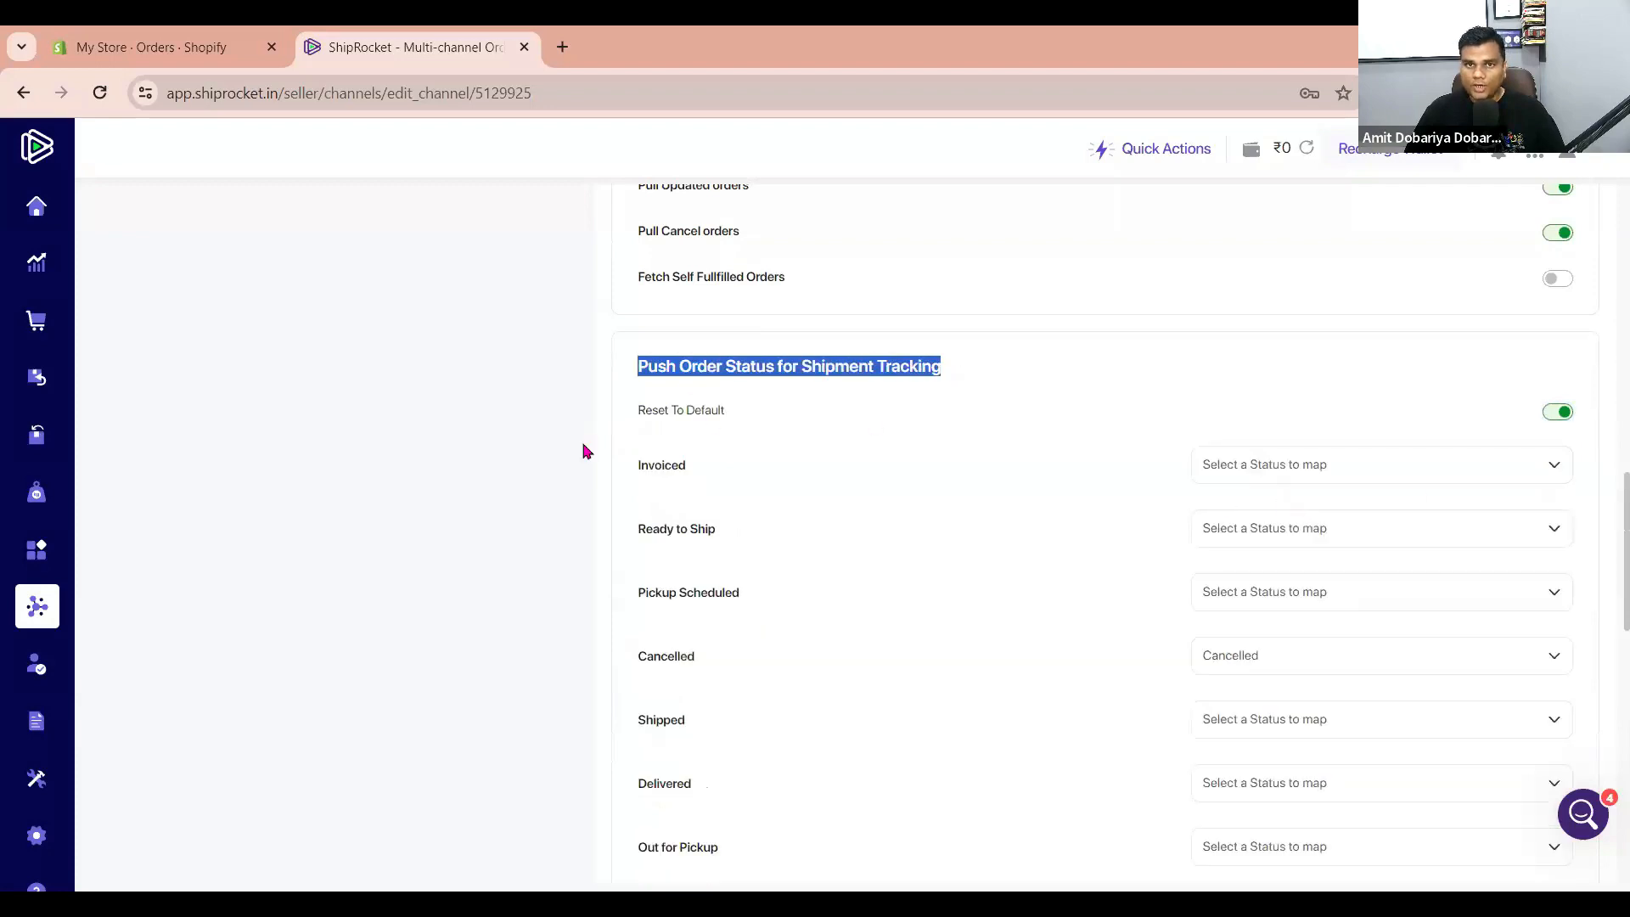
click(477, 467)
scroll(476, 467, down, 1)
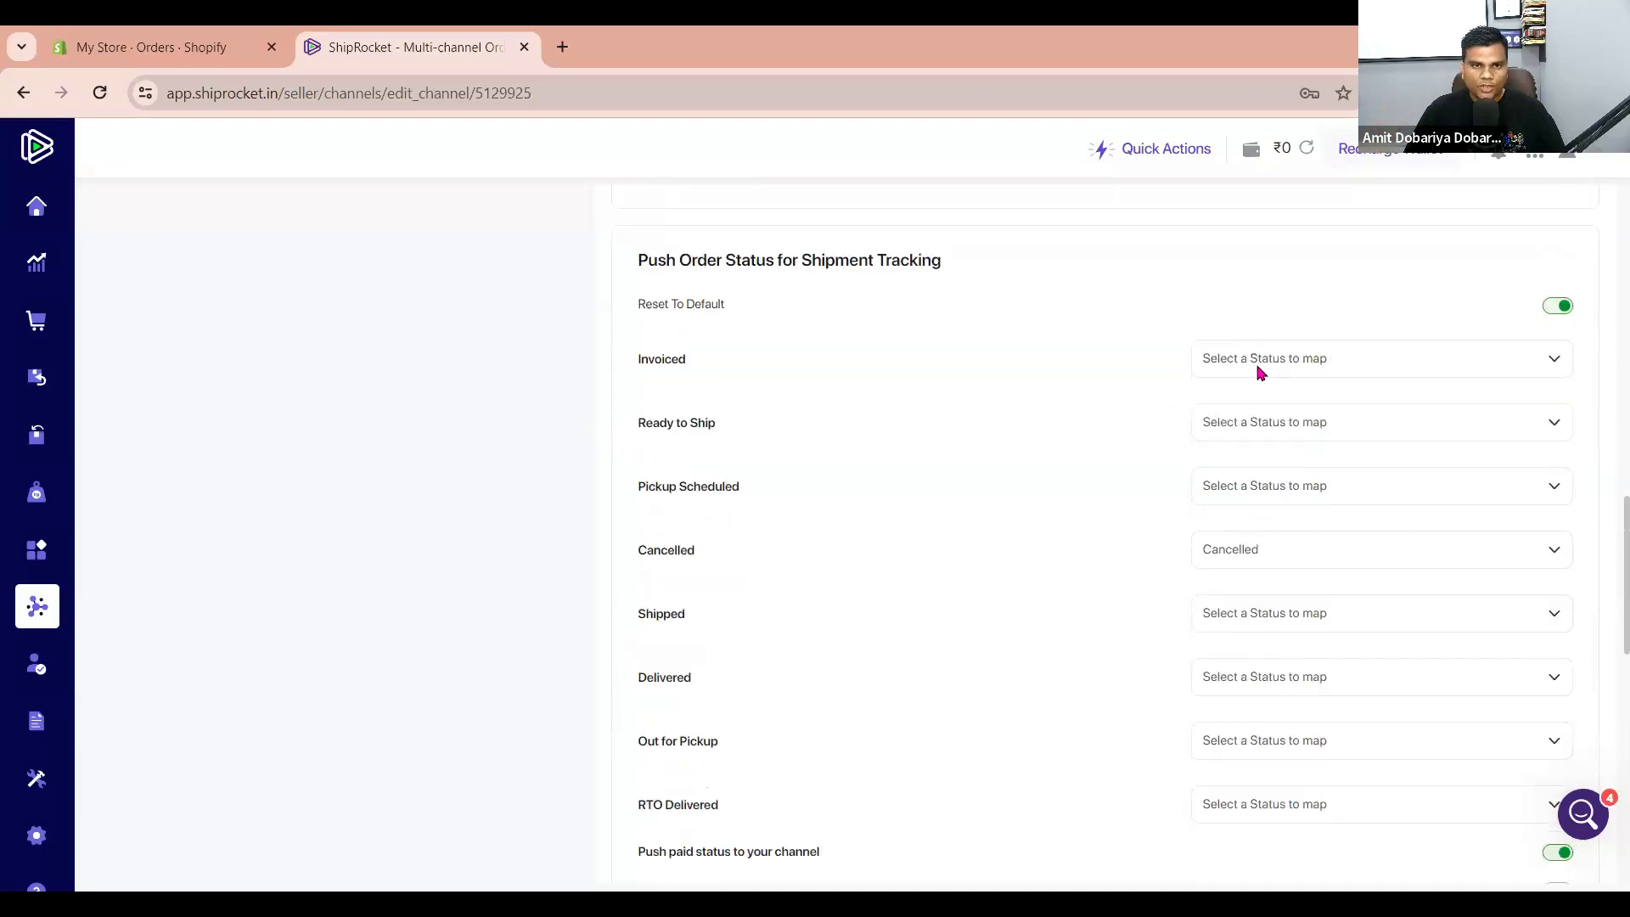
Check the mapping options offered for the Ready to Ship, Cancelled and Pickup Scheduled statuses.
click(1353, 430)
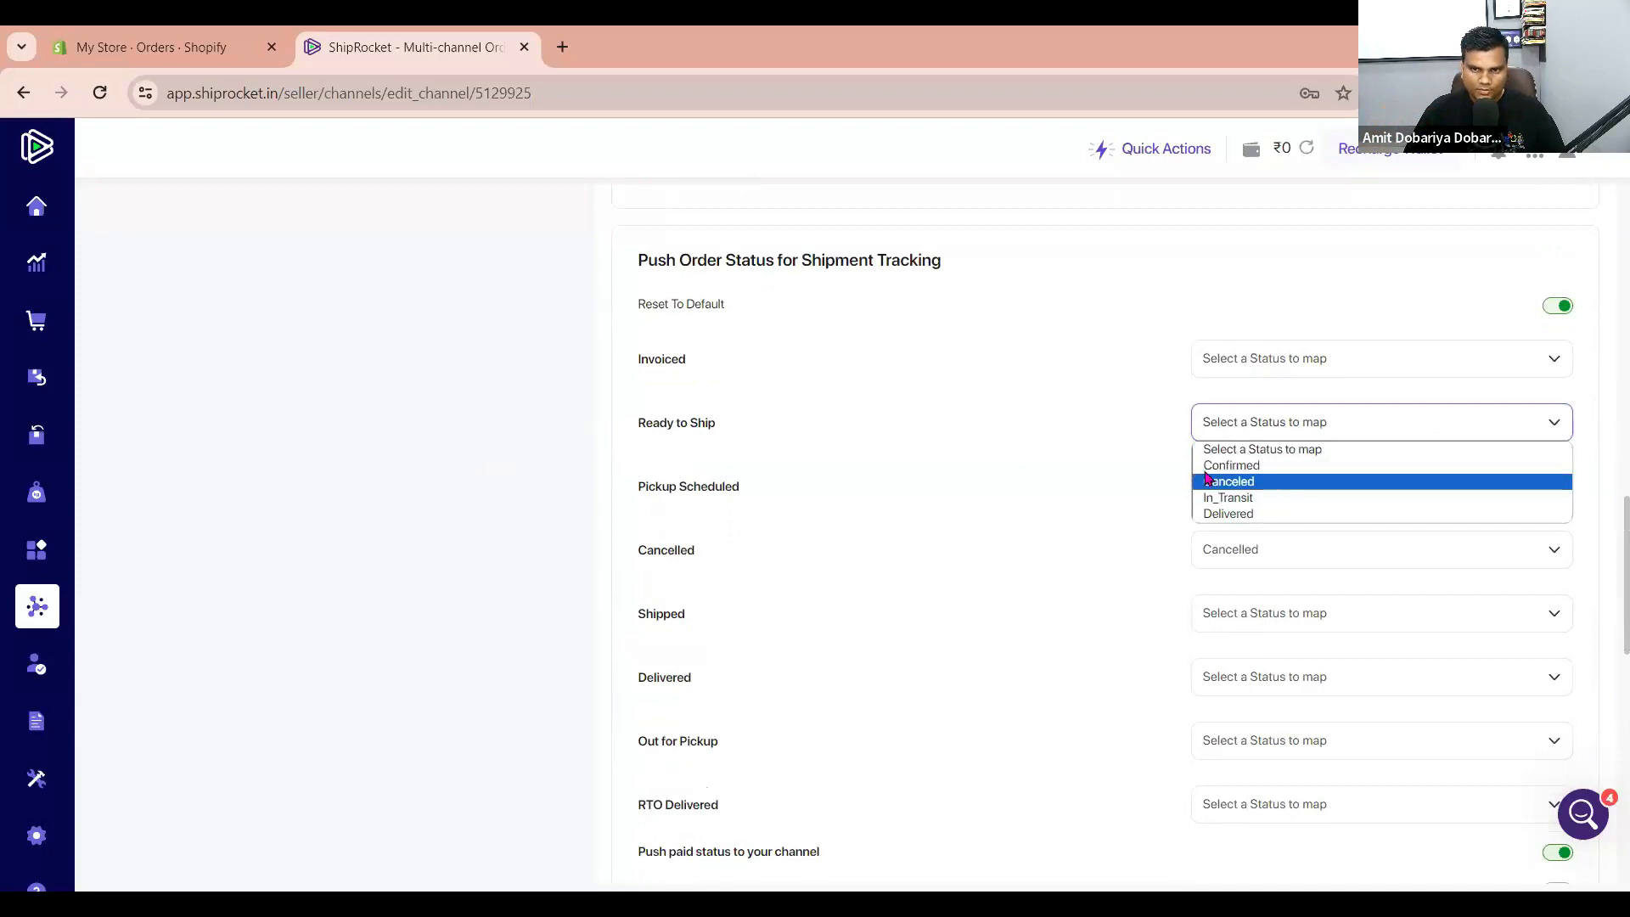
scroll(738, 495, down, 2)
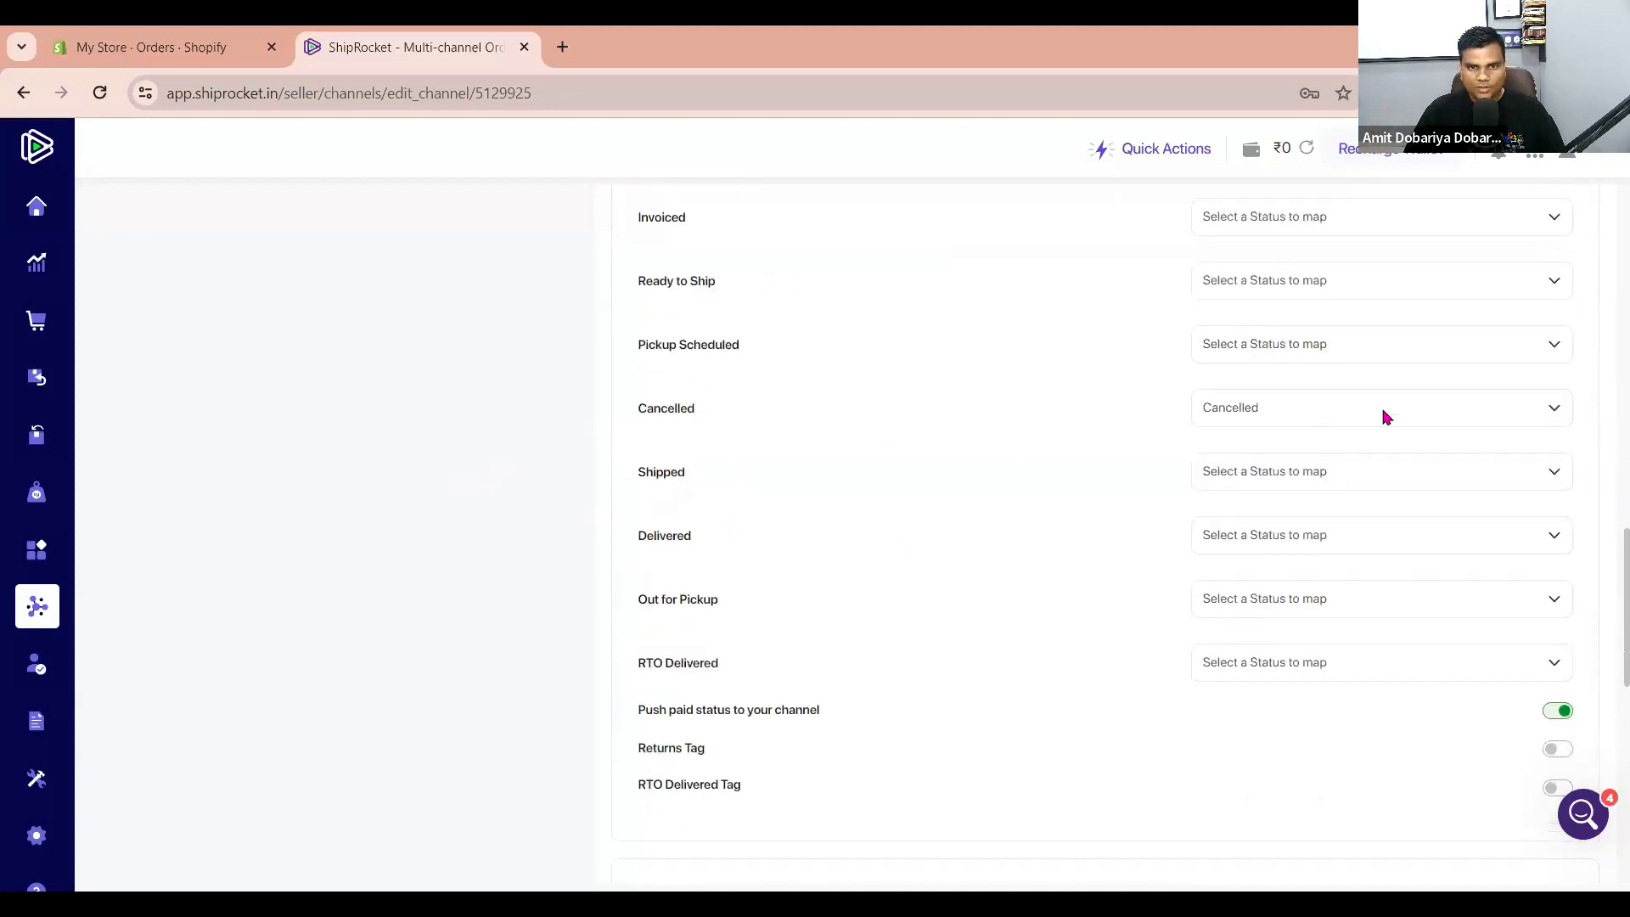
click(1287, 411)
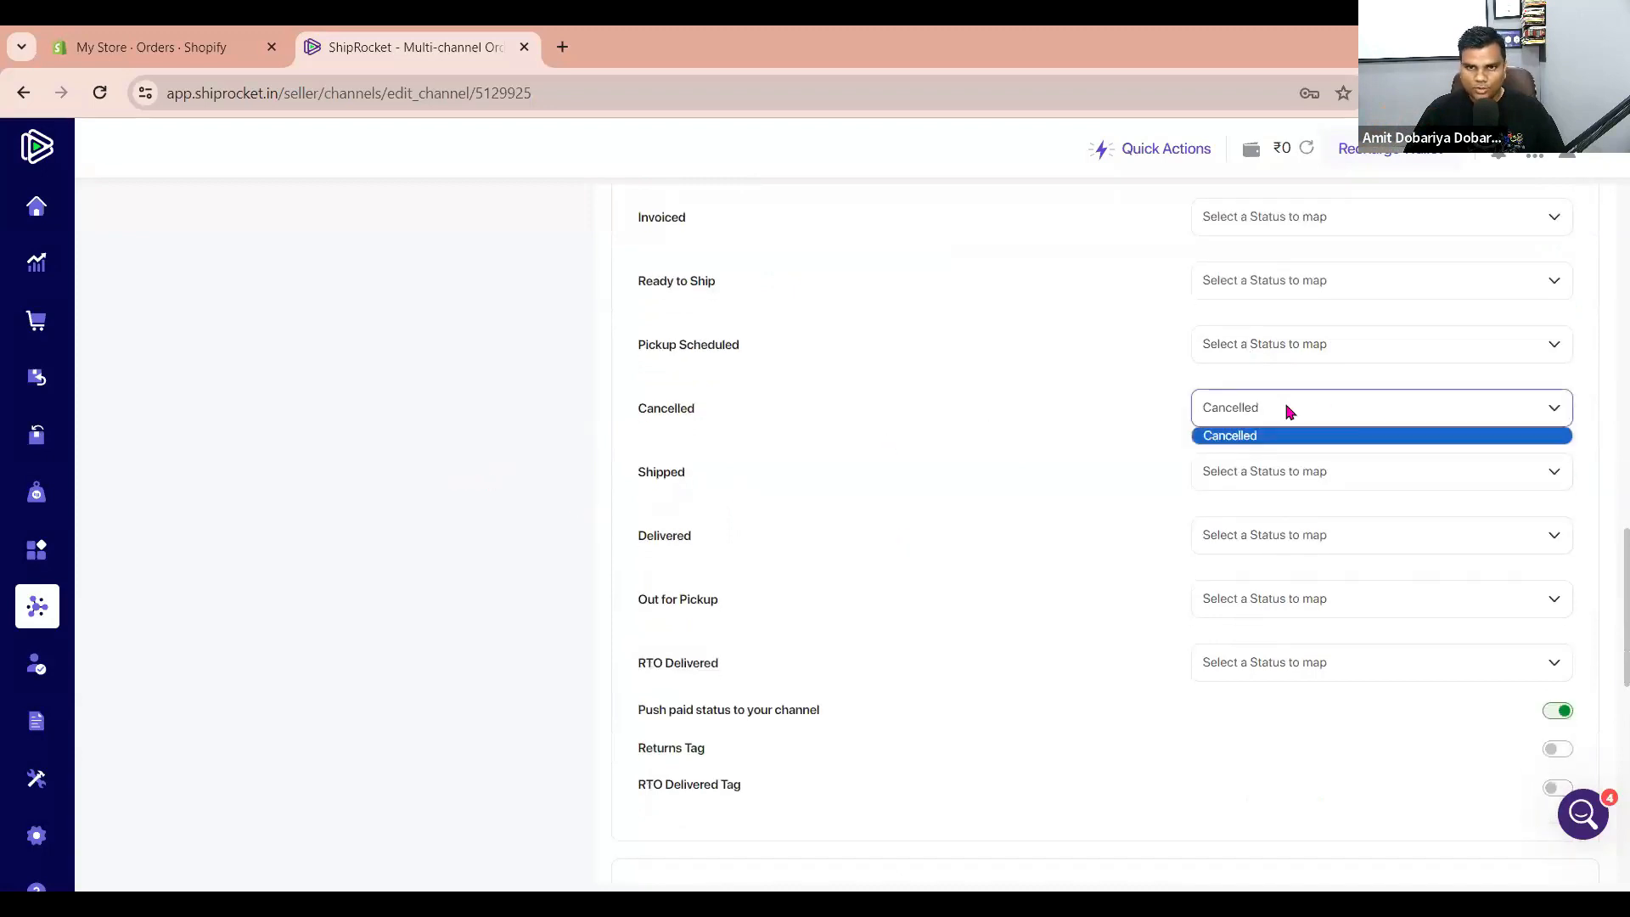
click(1275, 344)
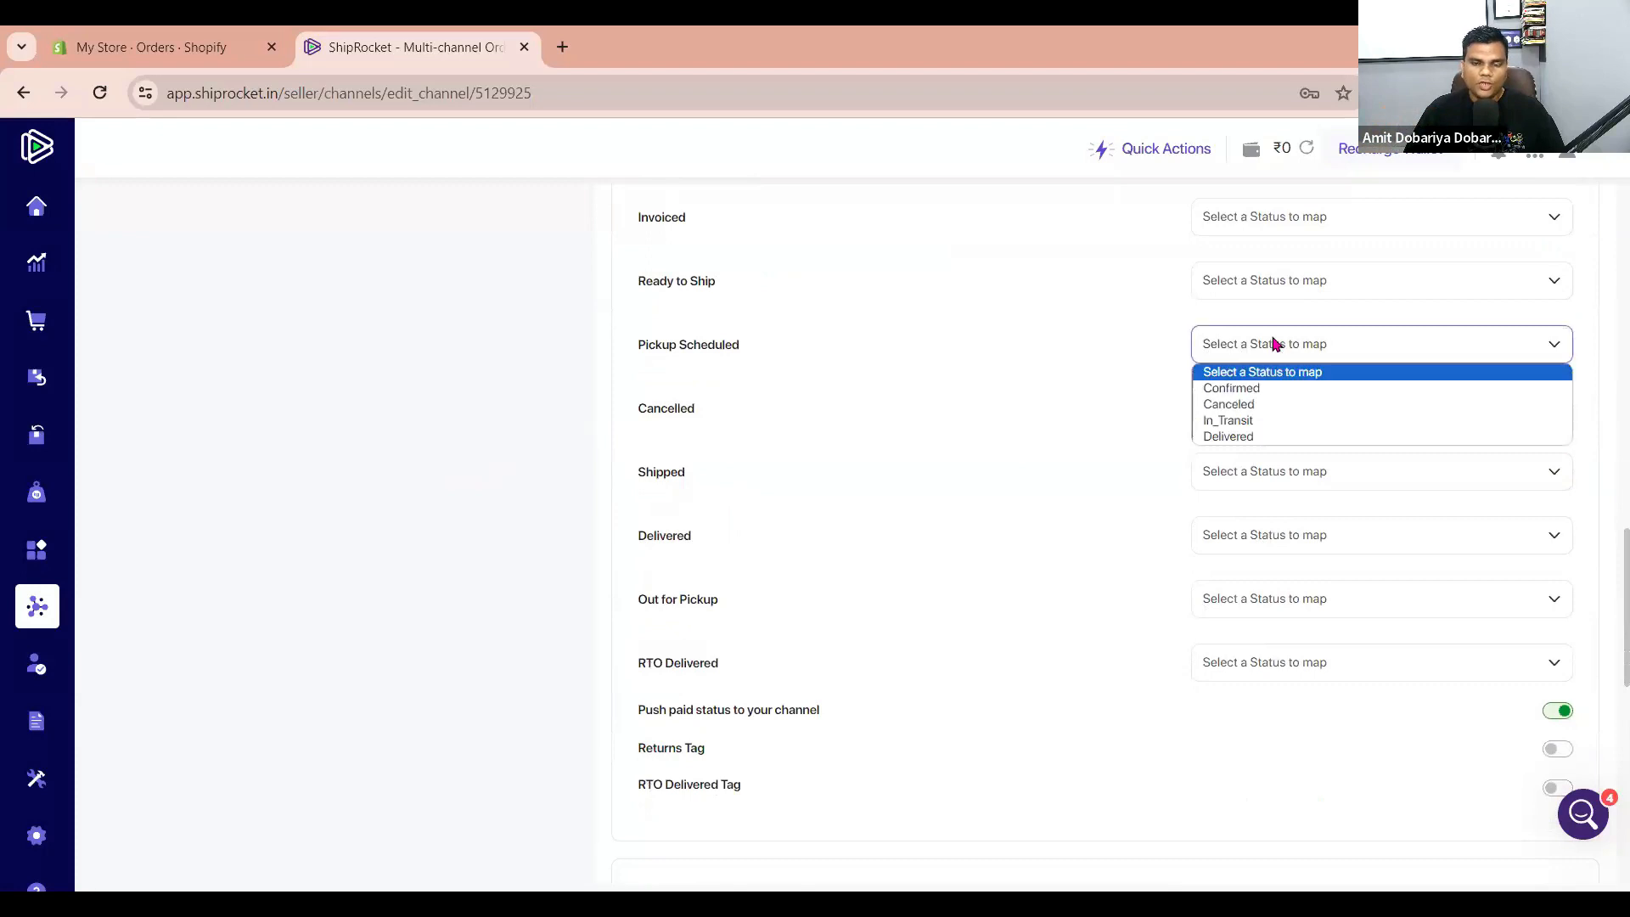
Map the Shipped status to In_Transit and the Delivered status to Delivered.
click(1255, 472)
click(1259, 474)
click(1238, 548)
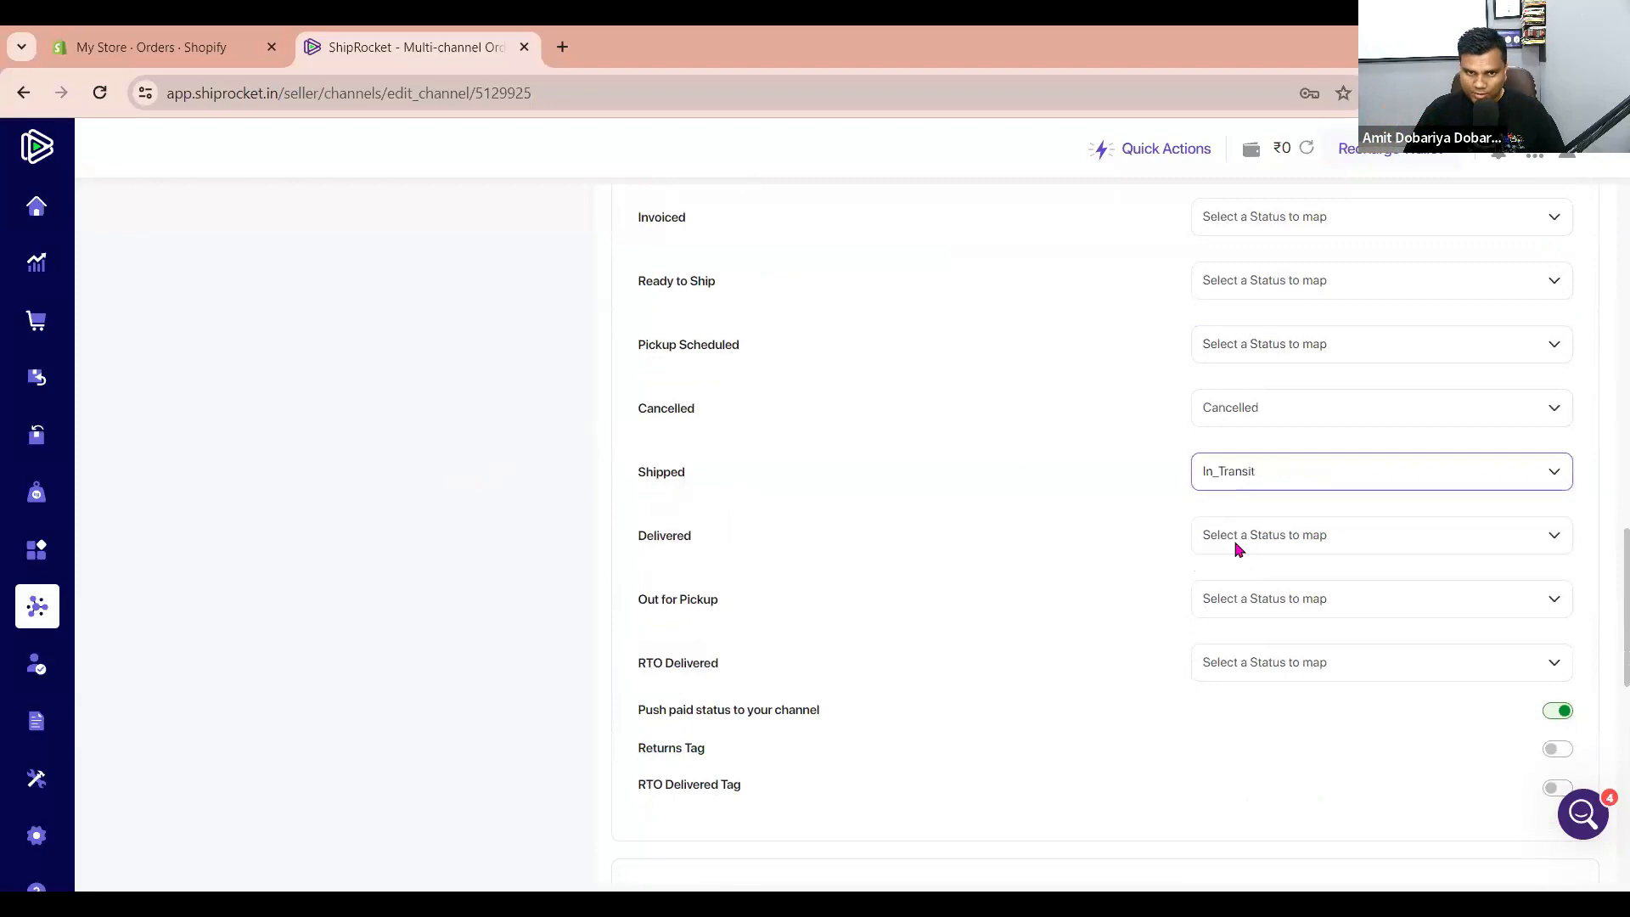
scroll(1248, 440, up, 1)
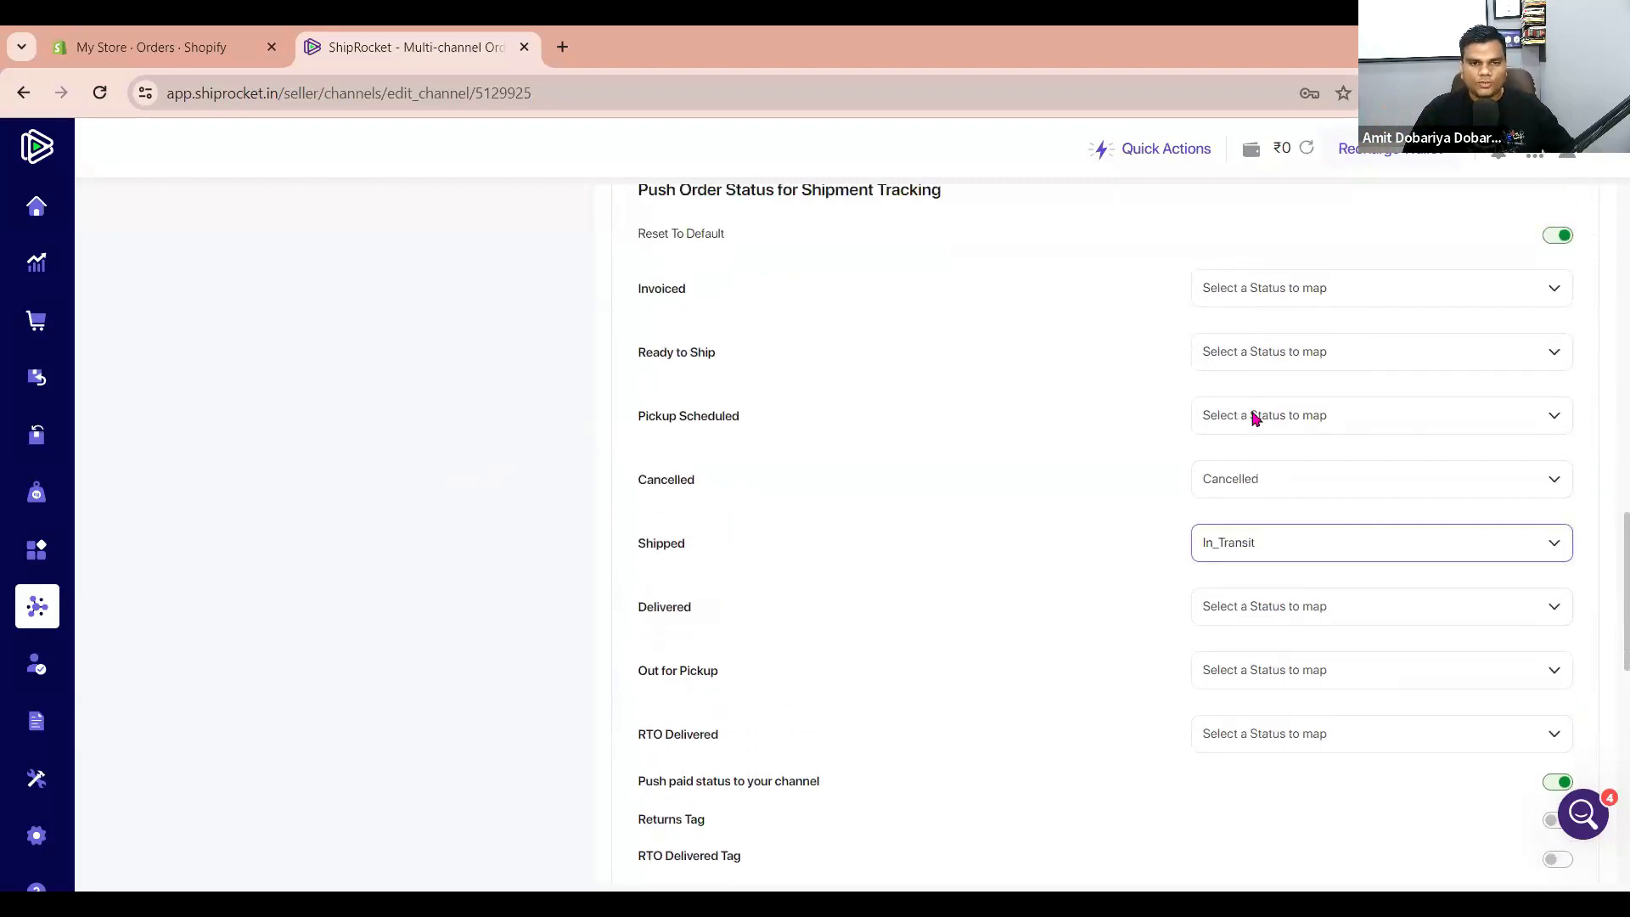
click(1239, 609)
click(1241, 700)
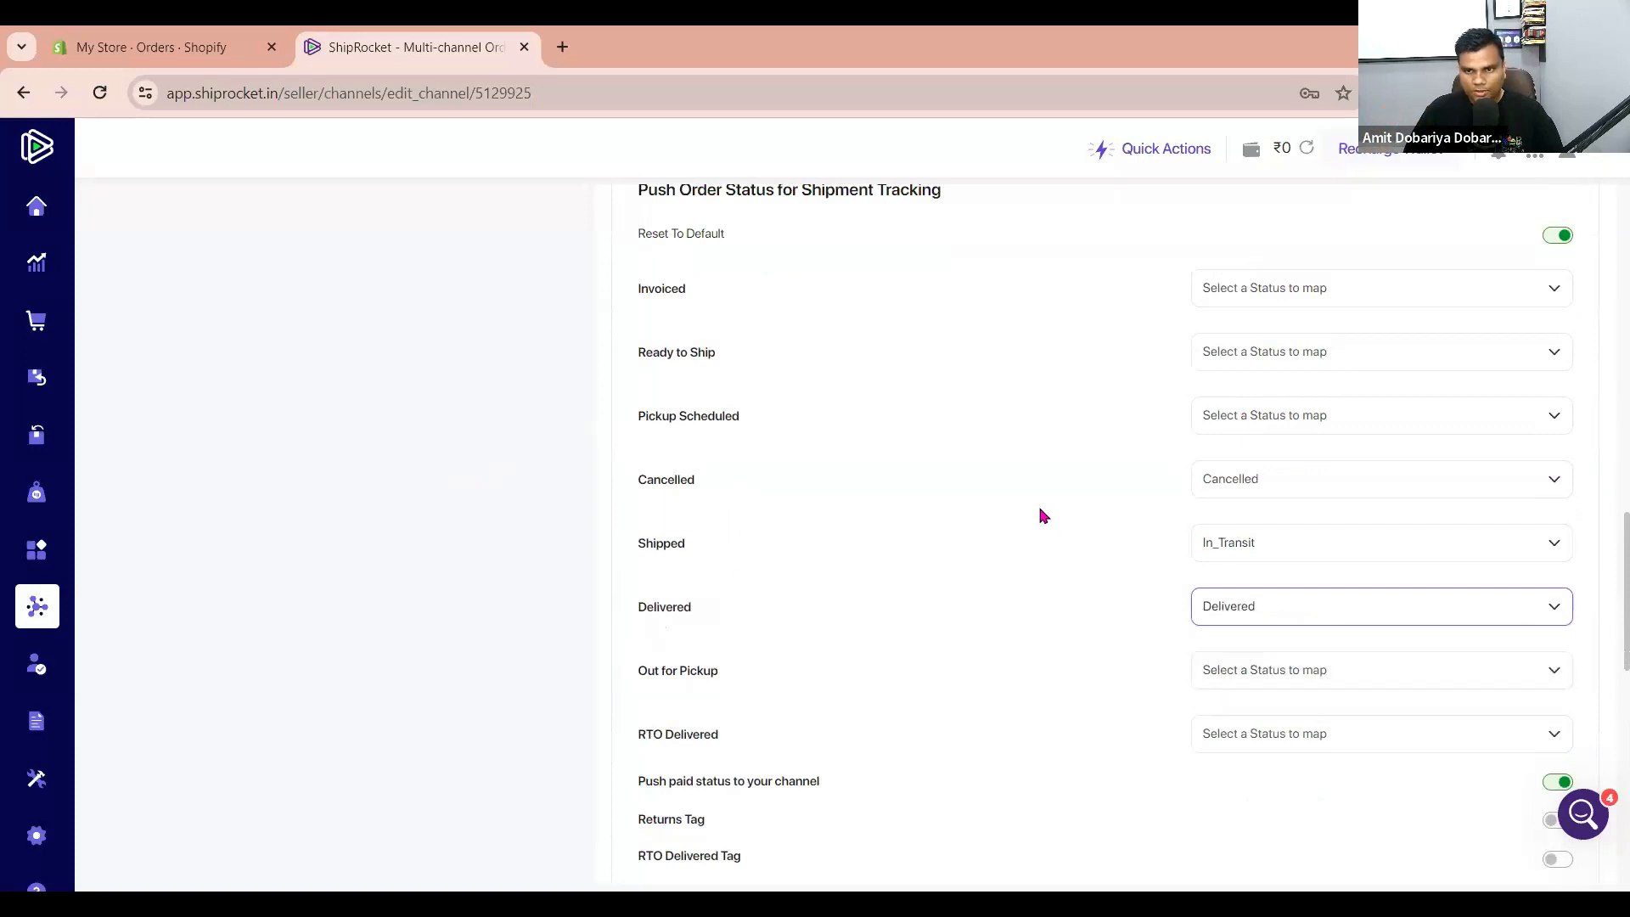
Compare the Cancelled and Shipped mappings with the status columns in the Shopify orders list, ending back in Shiprocket.
drag(659, 486, 1209, 513)
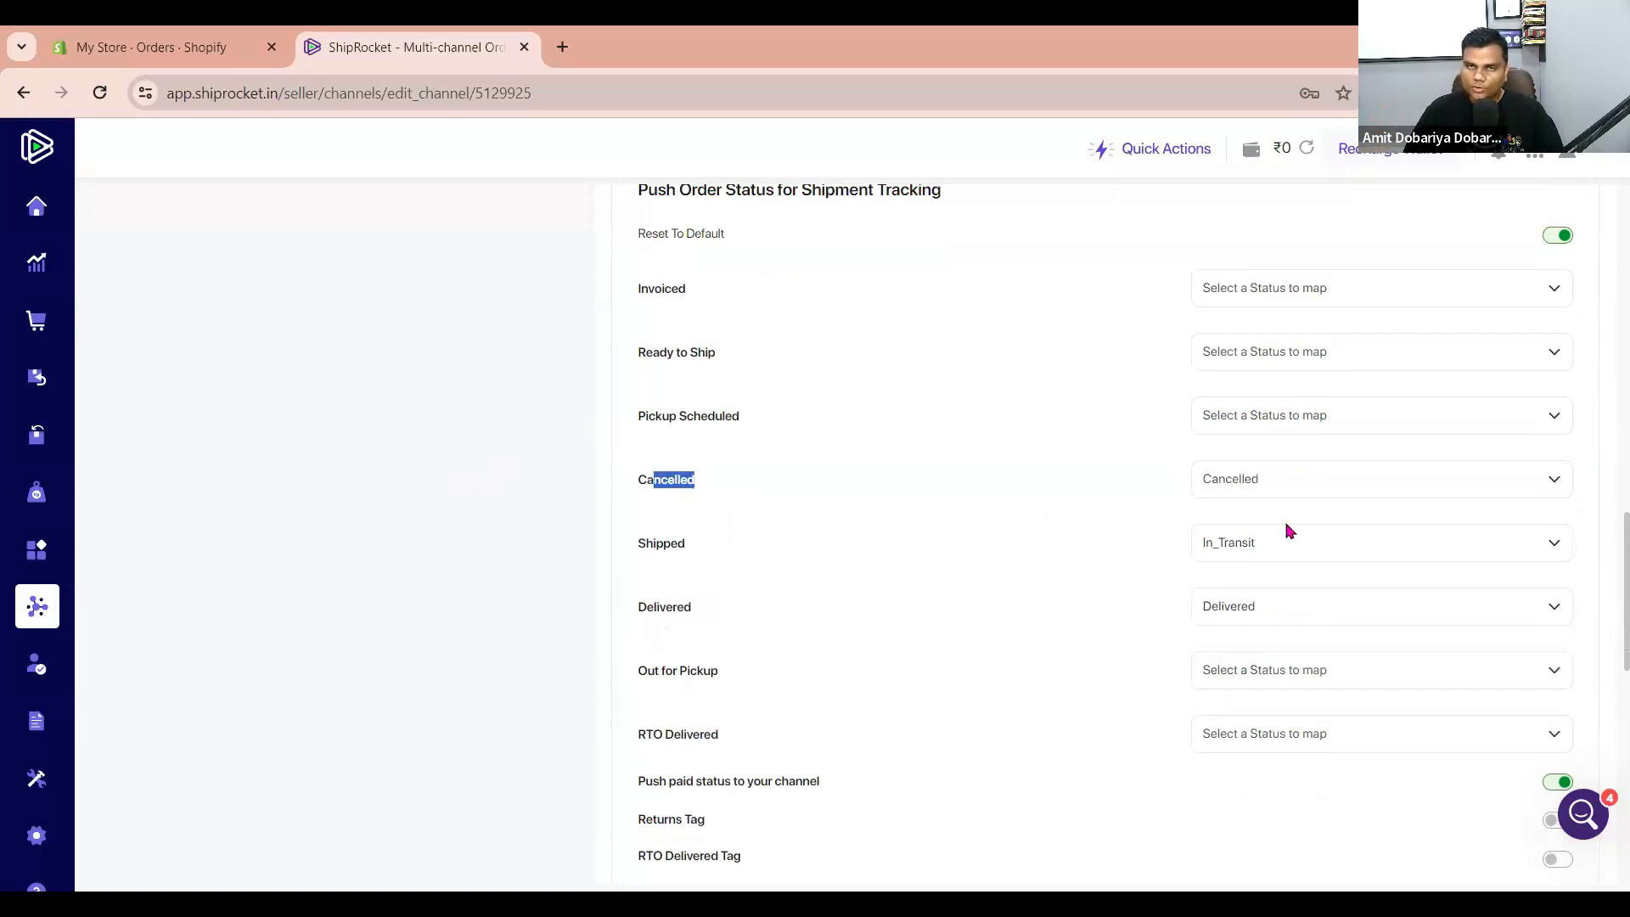
drag(632, 540, 687, 547)
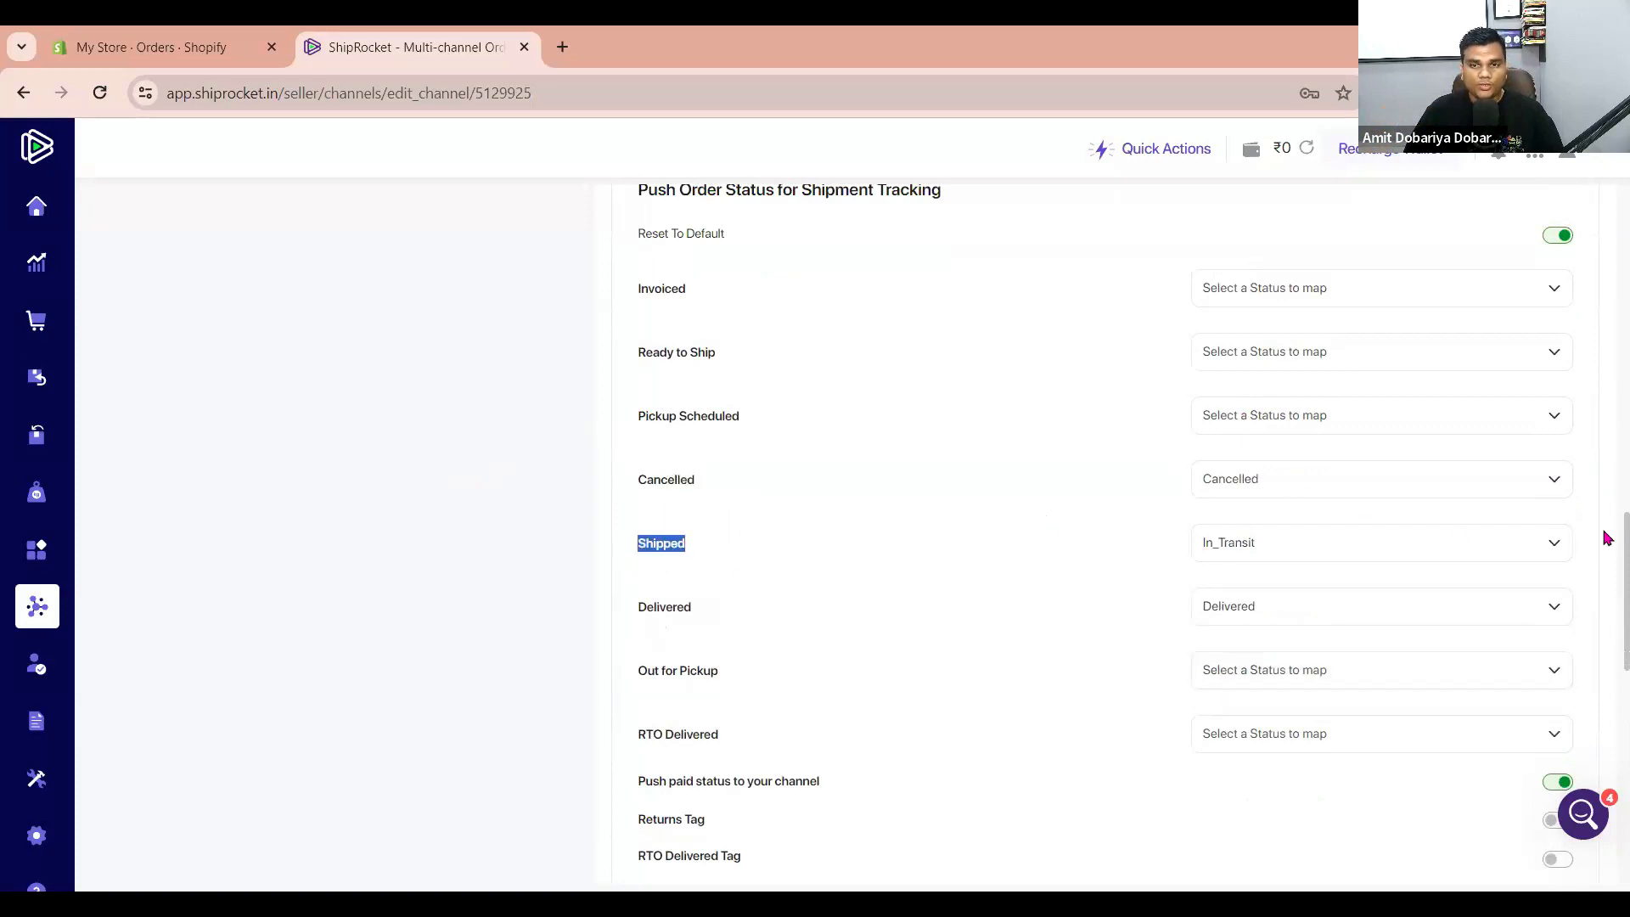
click(72, 32)
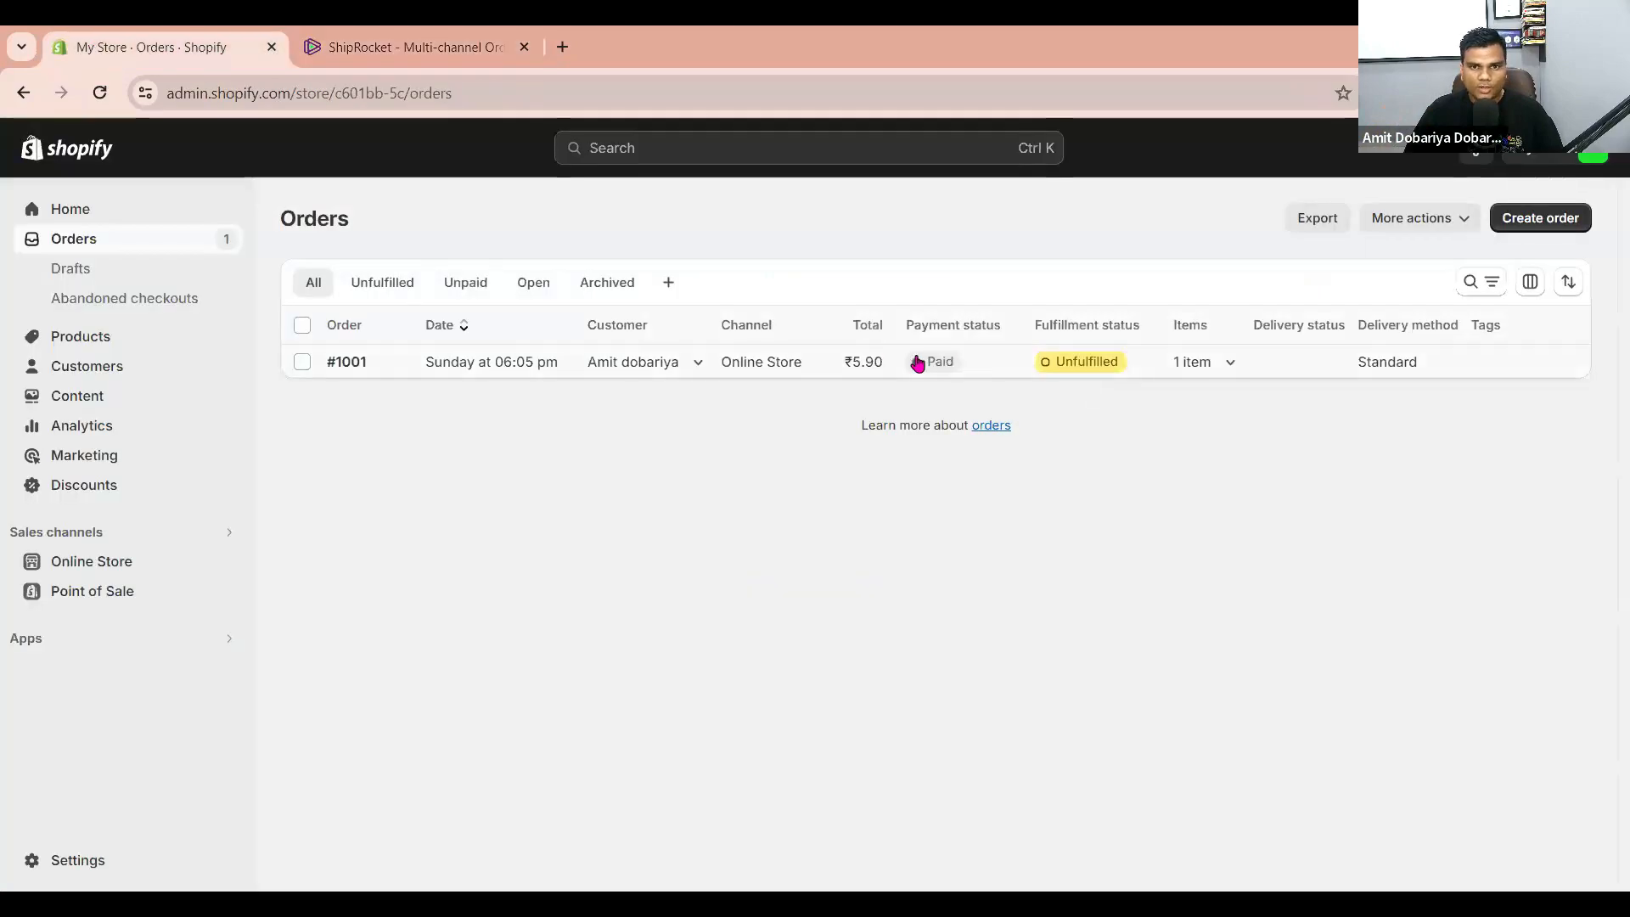
click(416, 47)
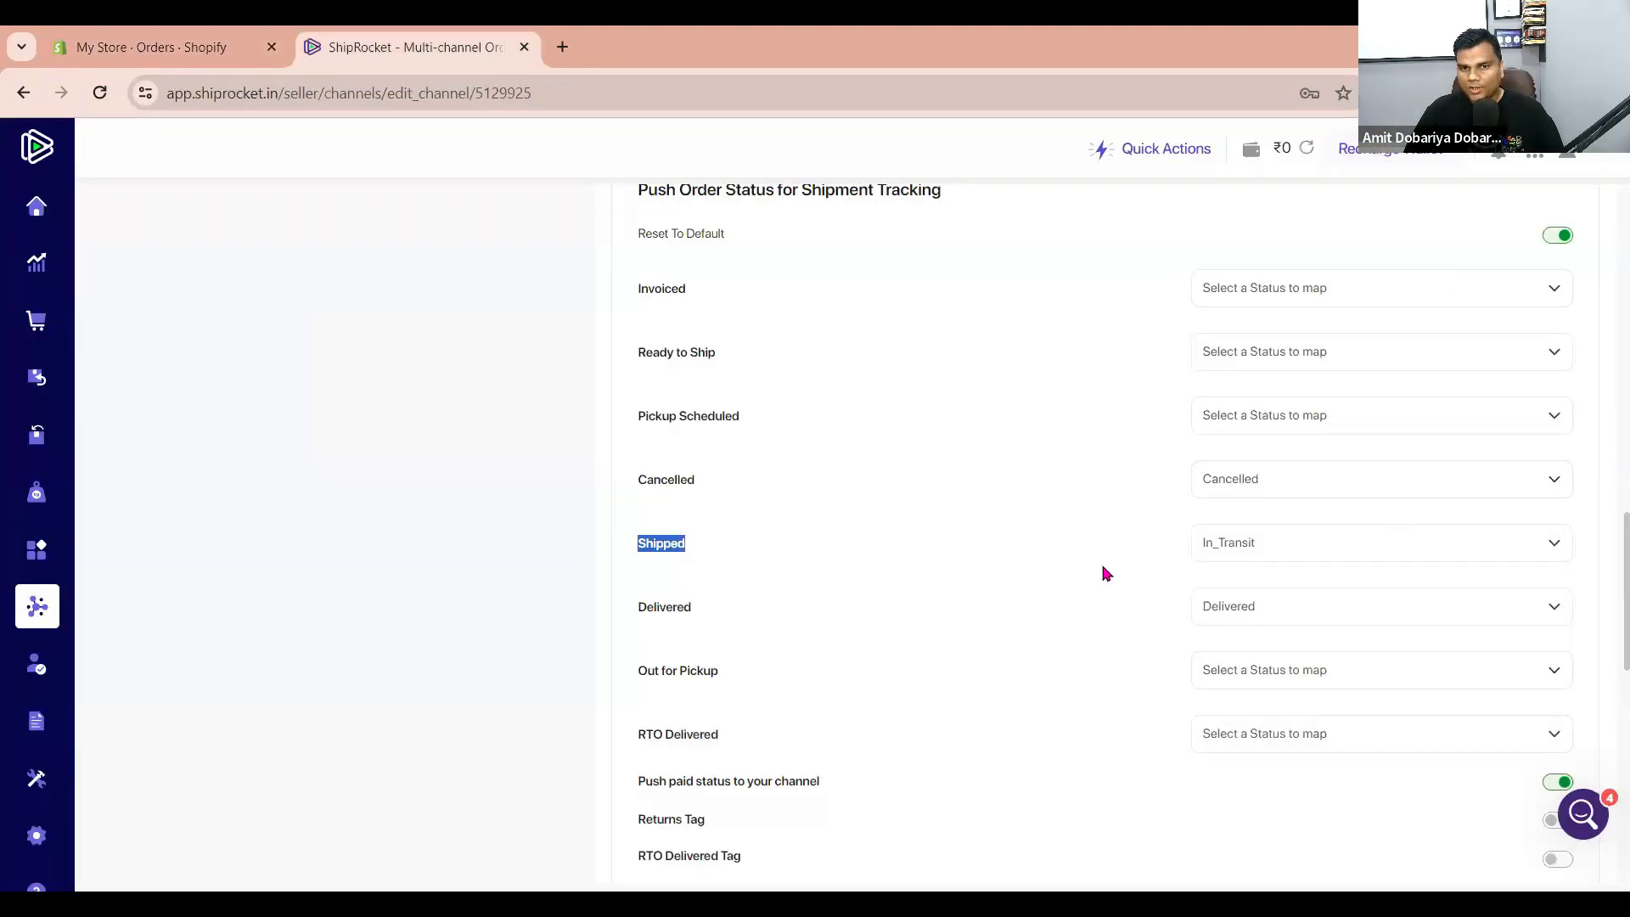
click(153, 35)
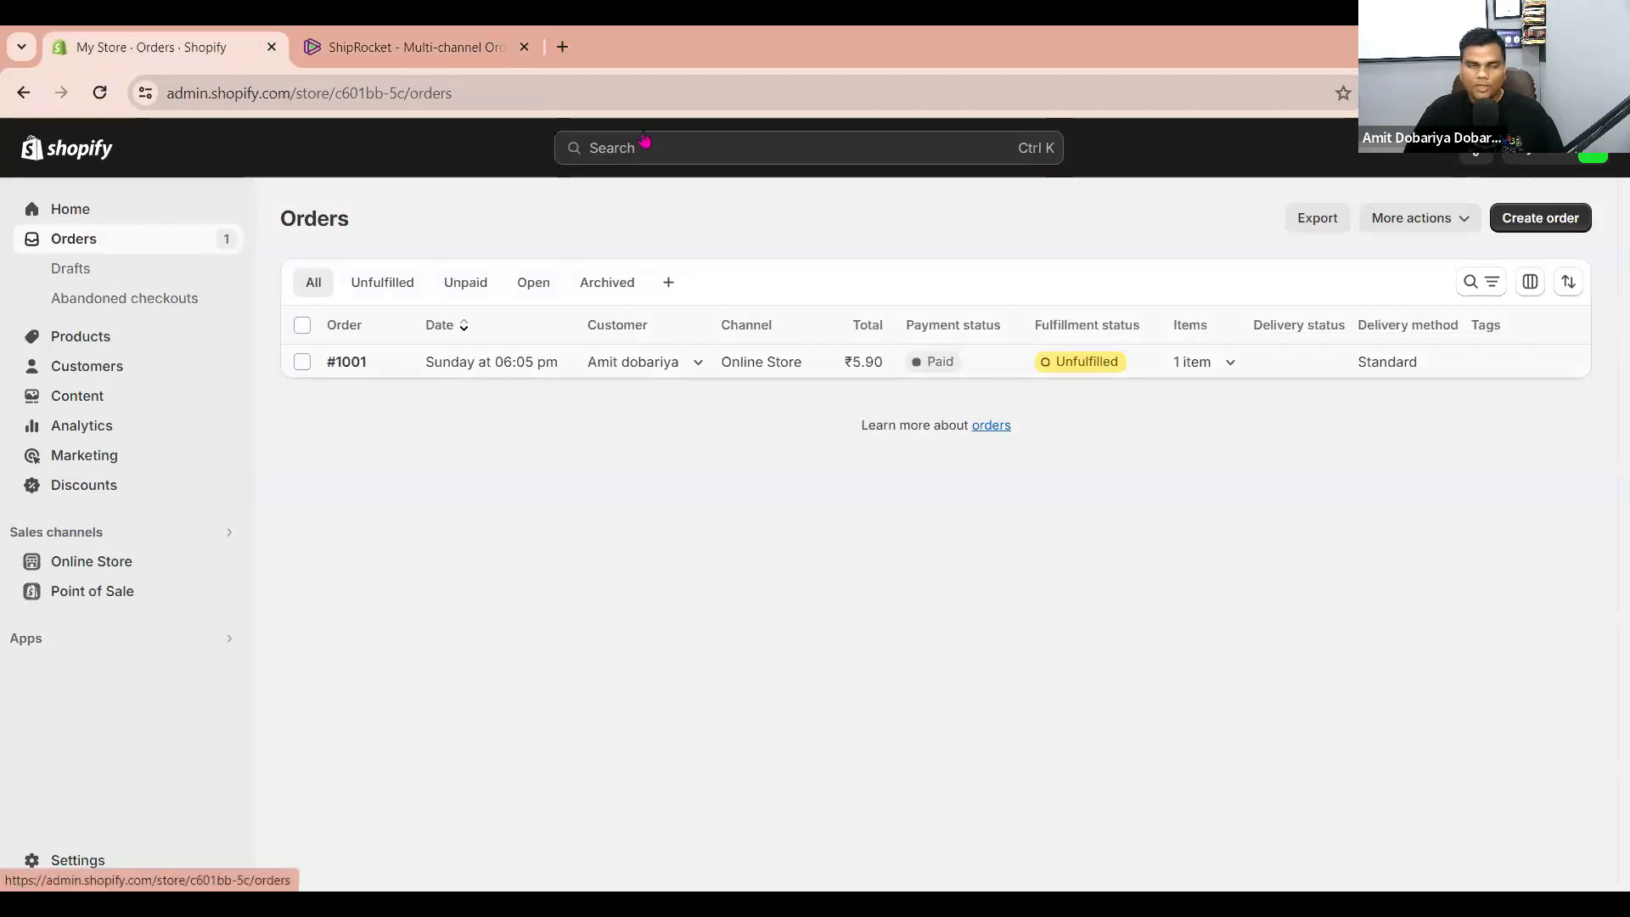
triple_click(1270, 326)
click(406, 38)
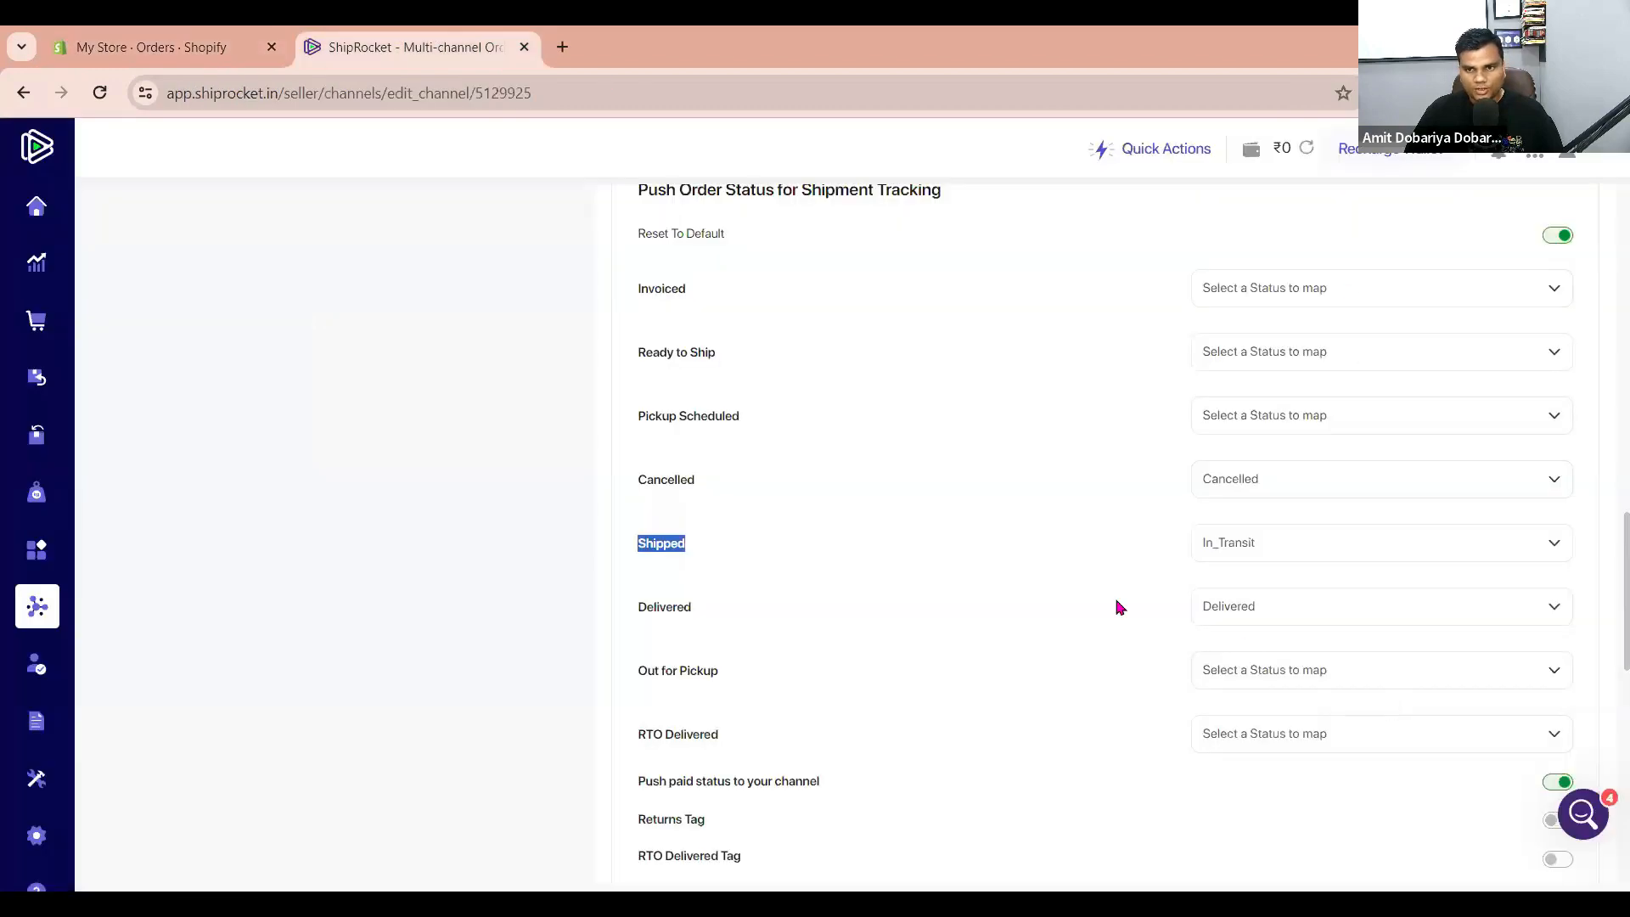
Review the paid status, Returns Tag and RTO Delivered Tag options below the status mappings.
scroll(1118, 608, down, 2)
click(520, 537)
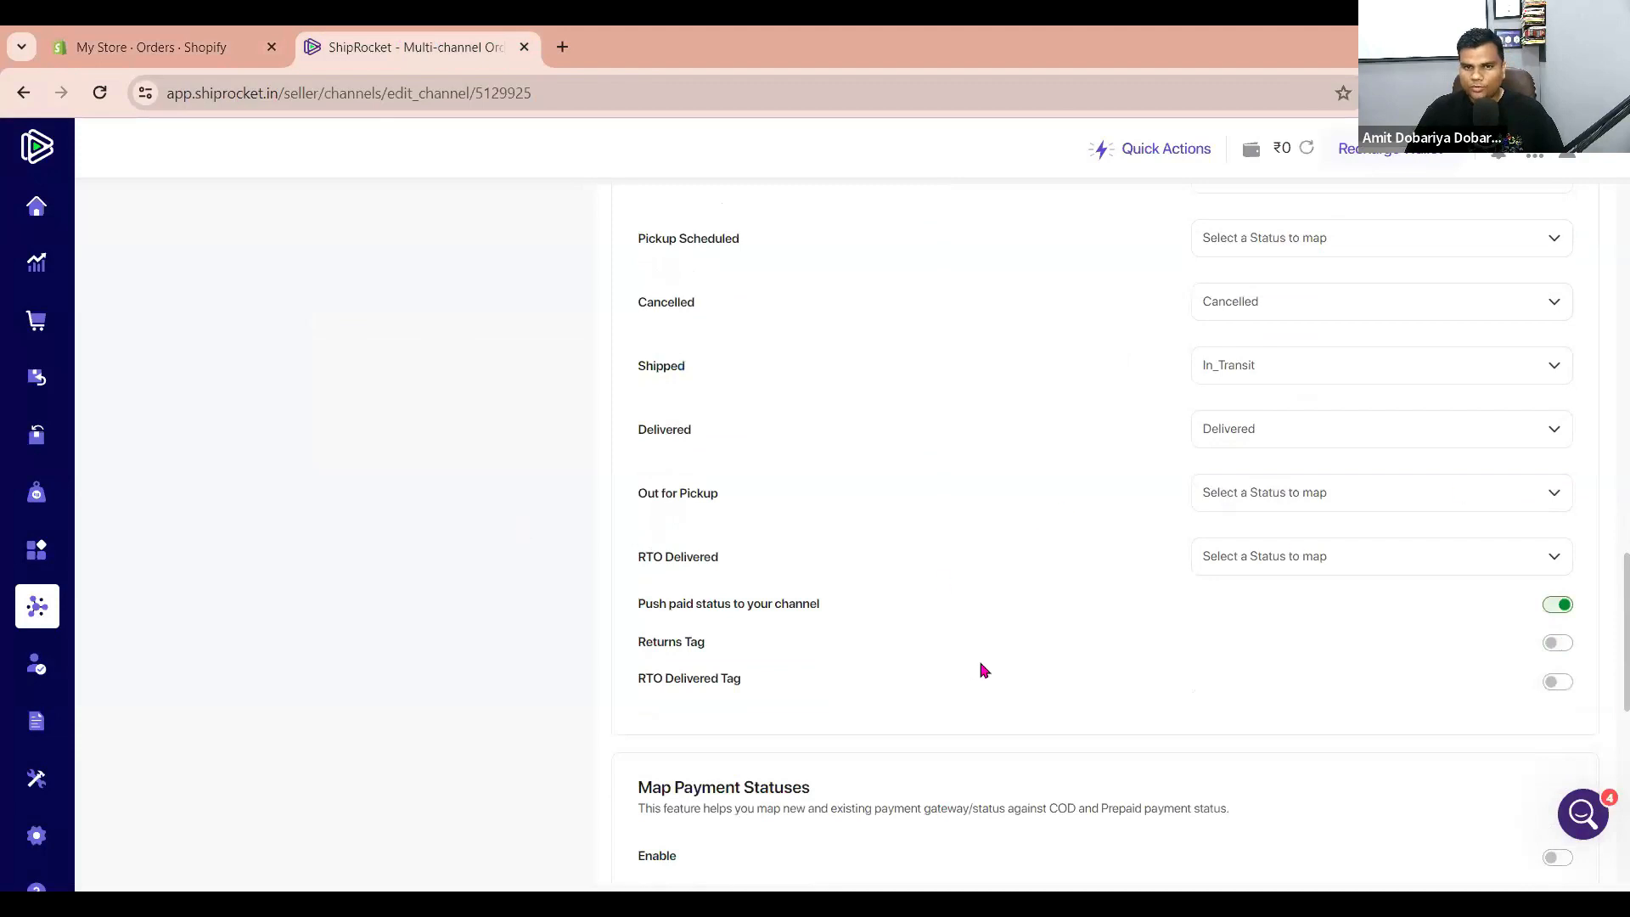
scroll(1044, 662, down, 1)
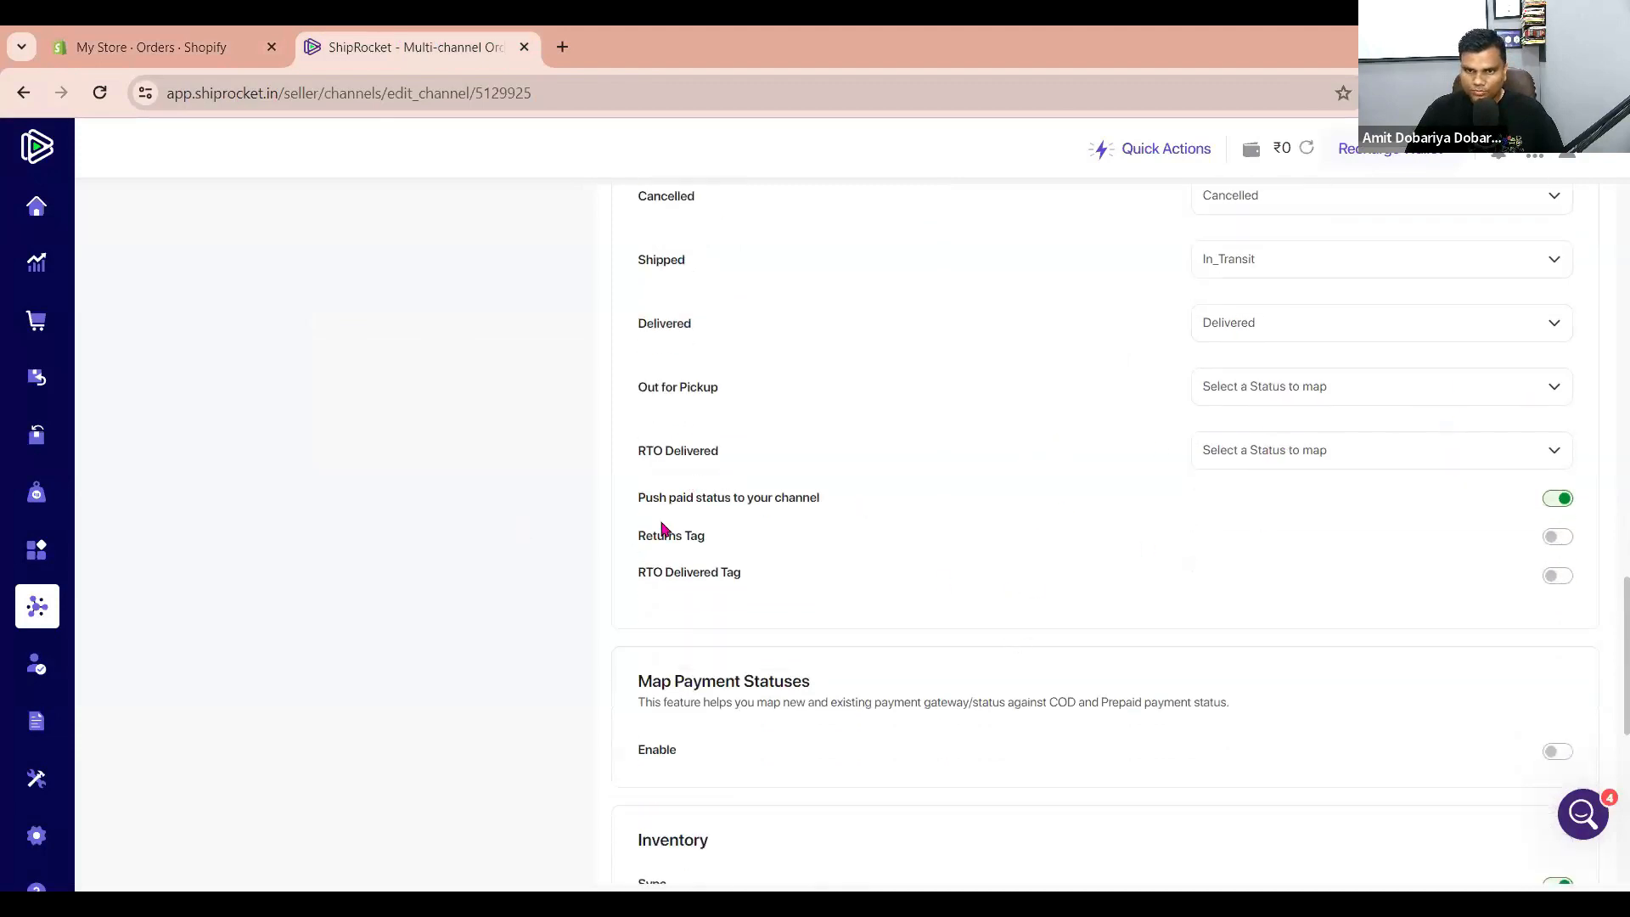
Enable payment status mapping for the Shopify channel so that the COD and Prepaid fields can be filled in.
key(alt+Down)
click(737, 501)
scroll(866, 515, down, 2)
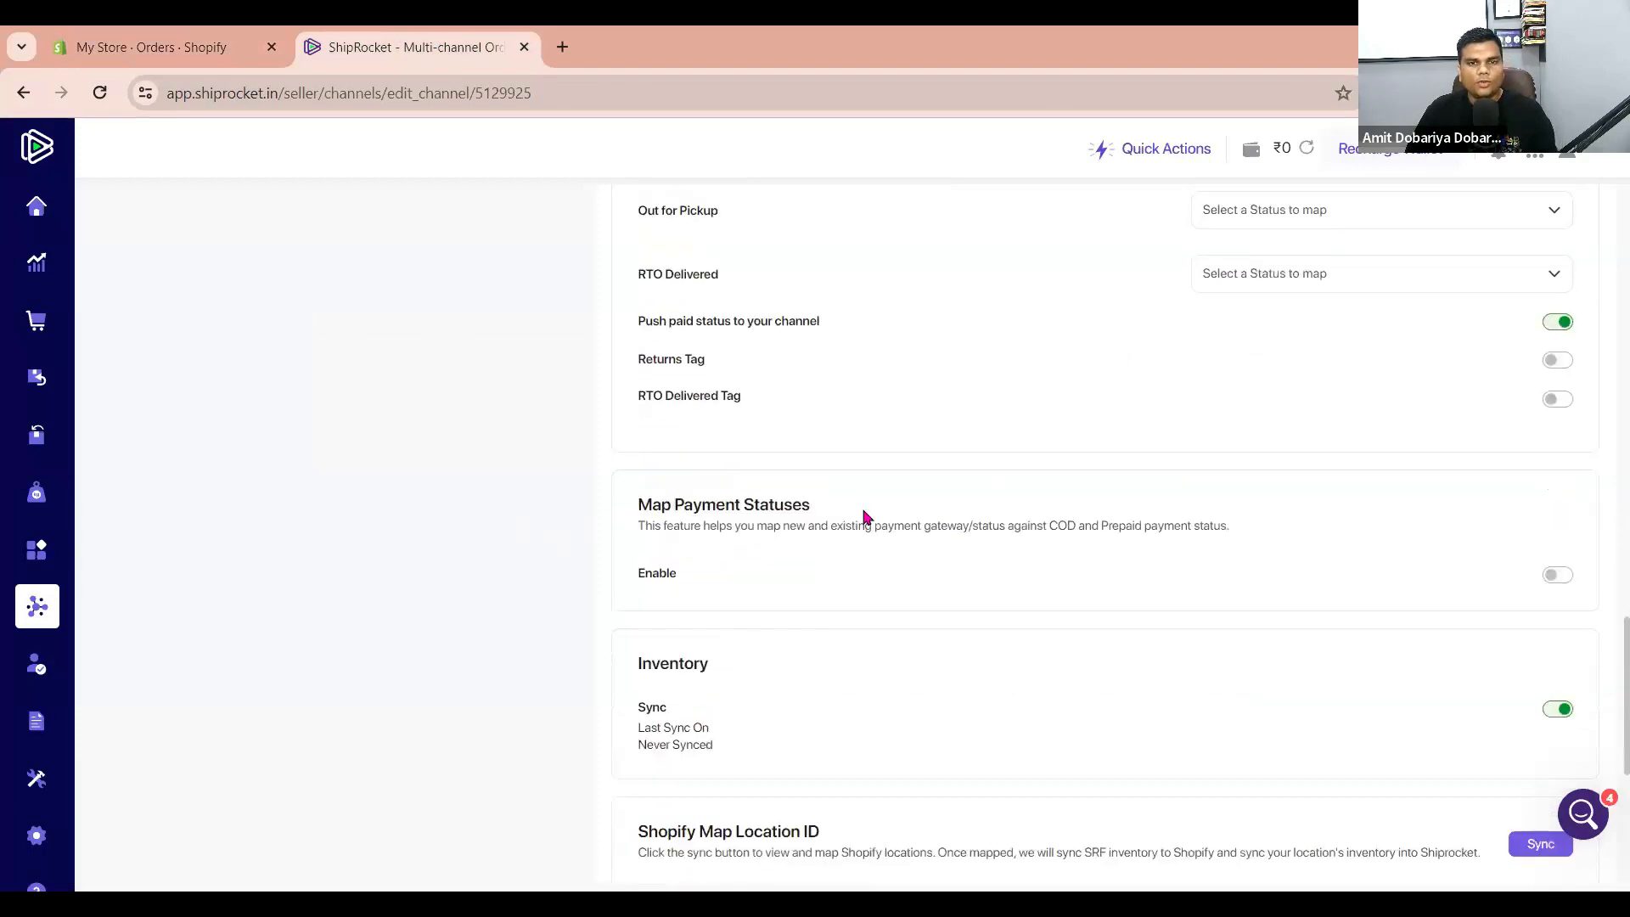
scroll(924, 499, down, 1)
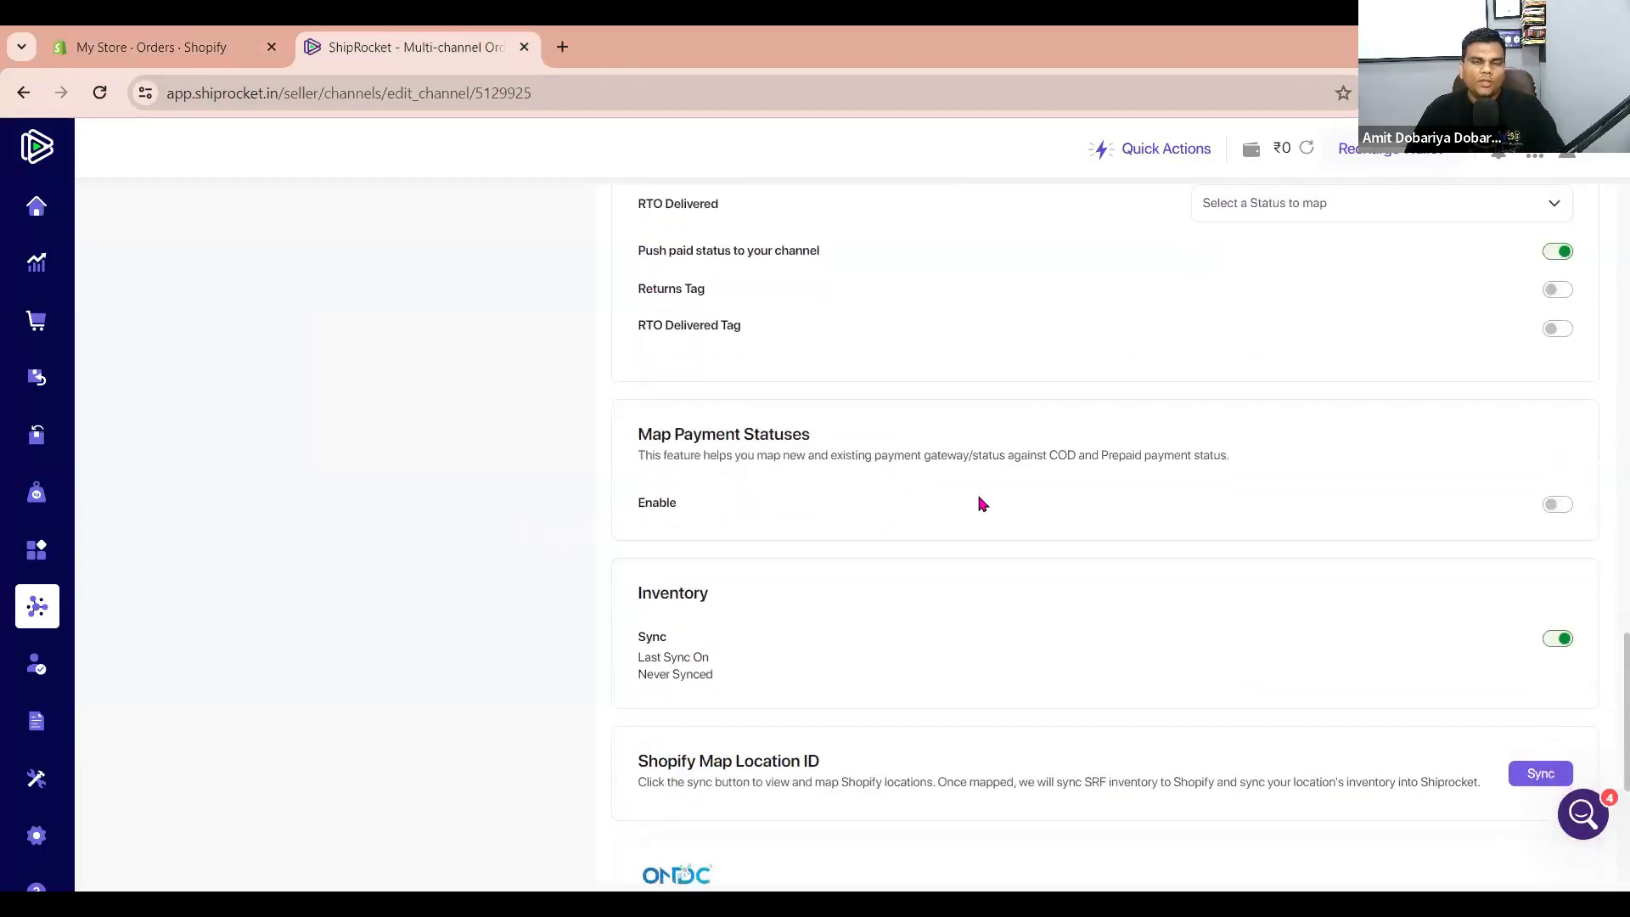
click(1561, 507)
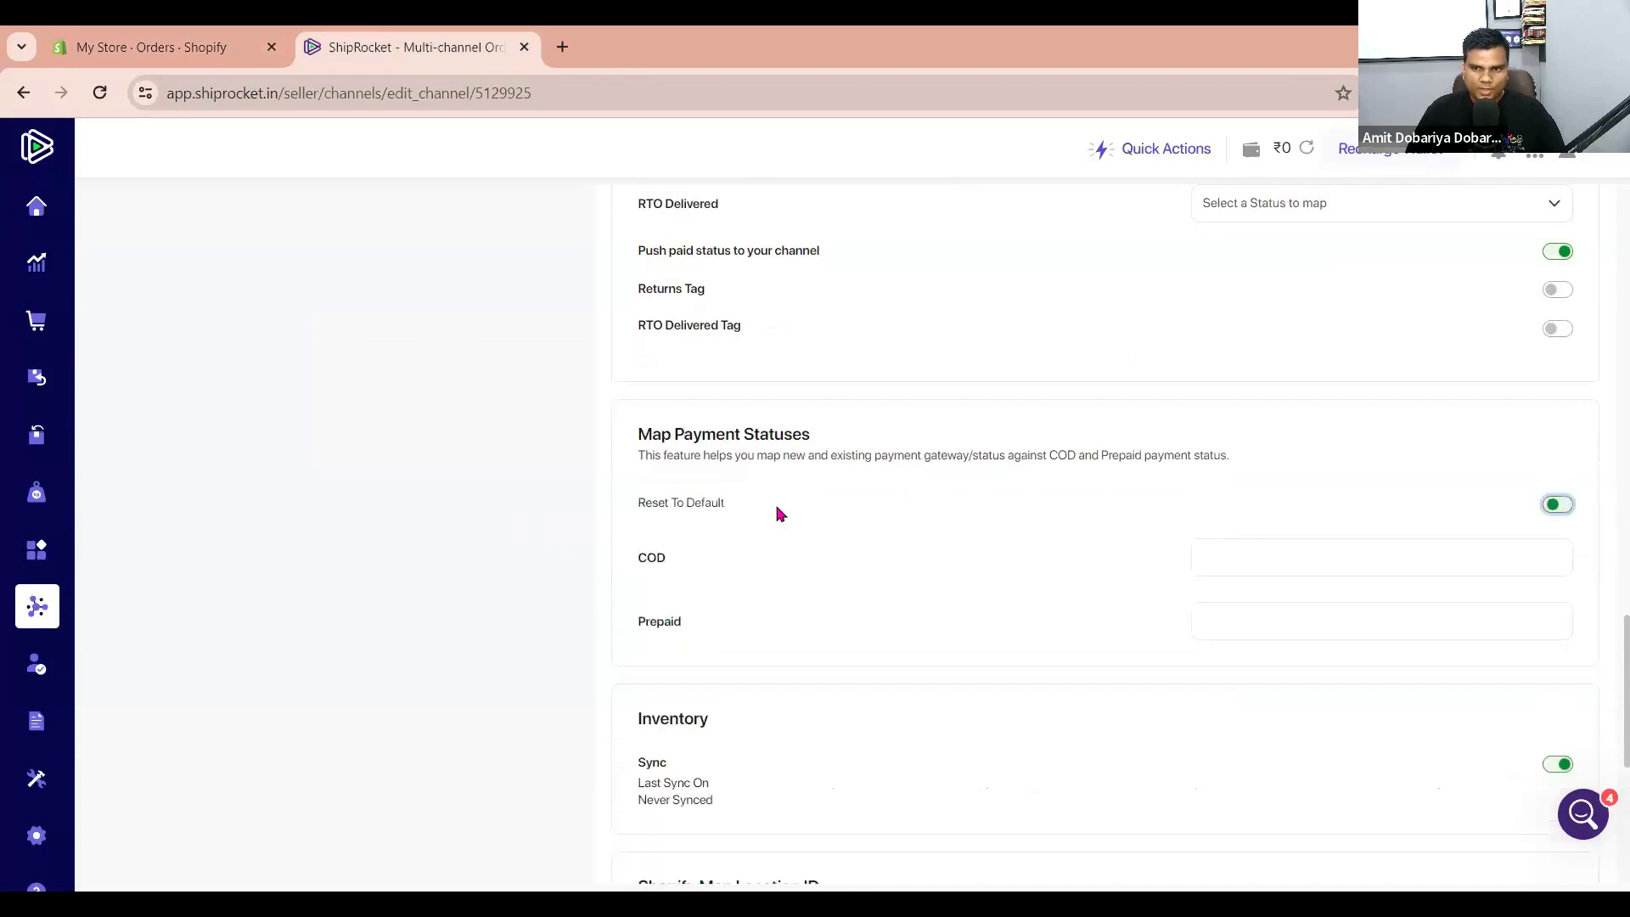
scroll(471, 450, down, 1)
click(1369, 482)
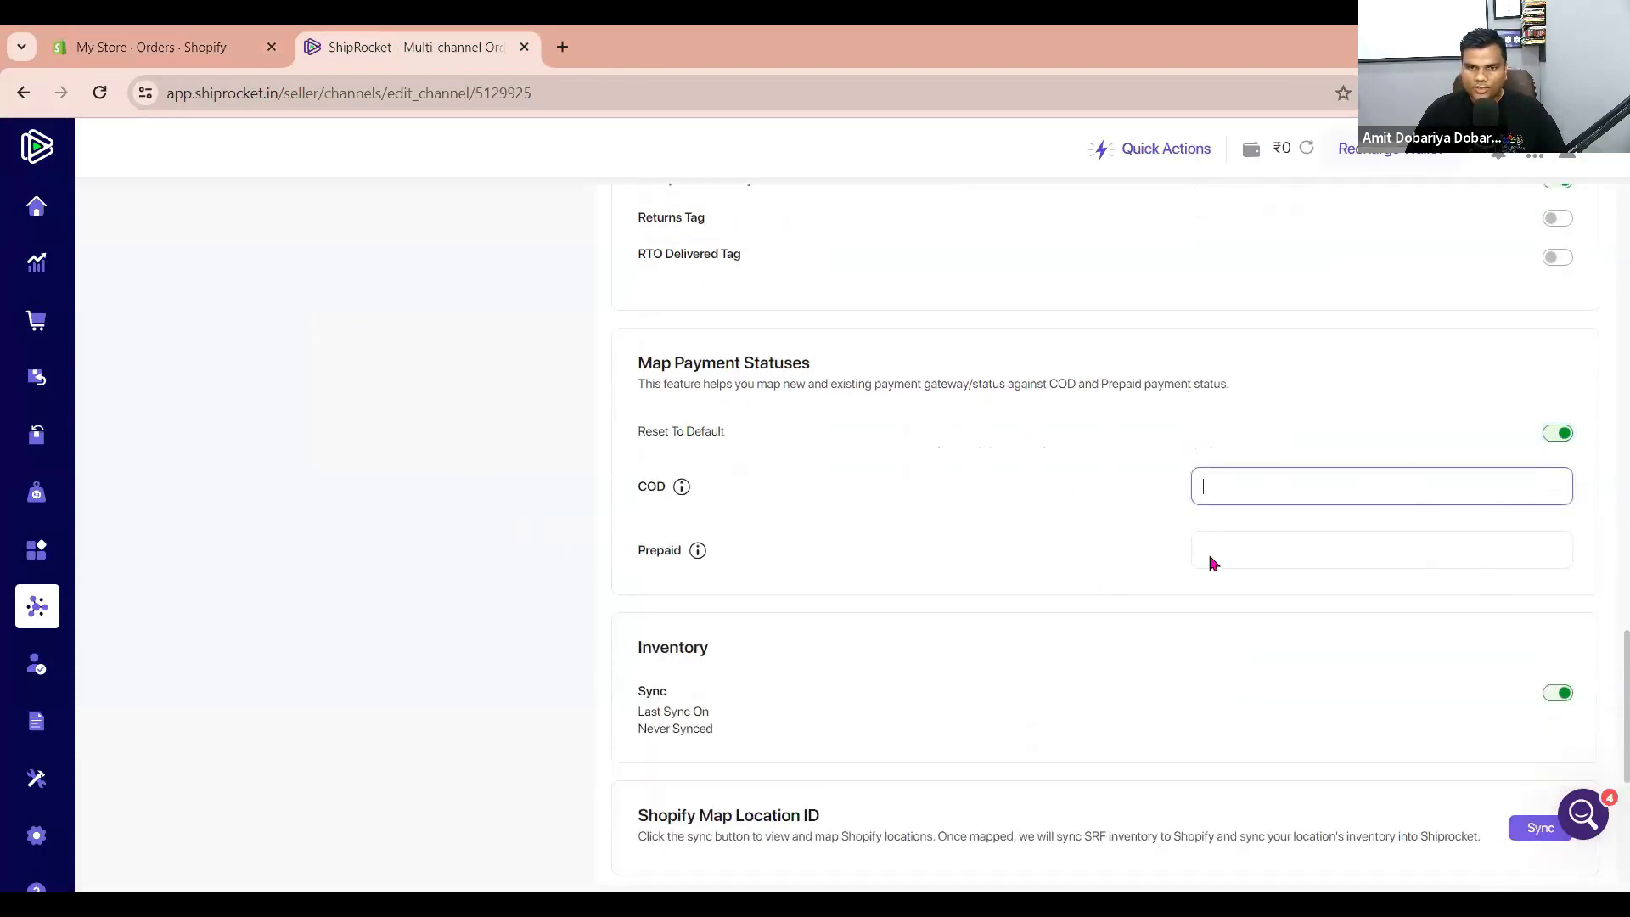
drag(713, 386, 476, 528)
click(618, 568)
scroll(619, 568, down, 1)
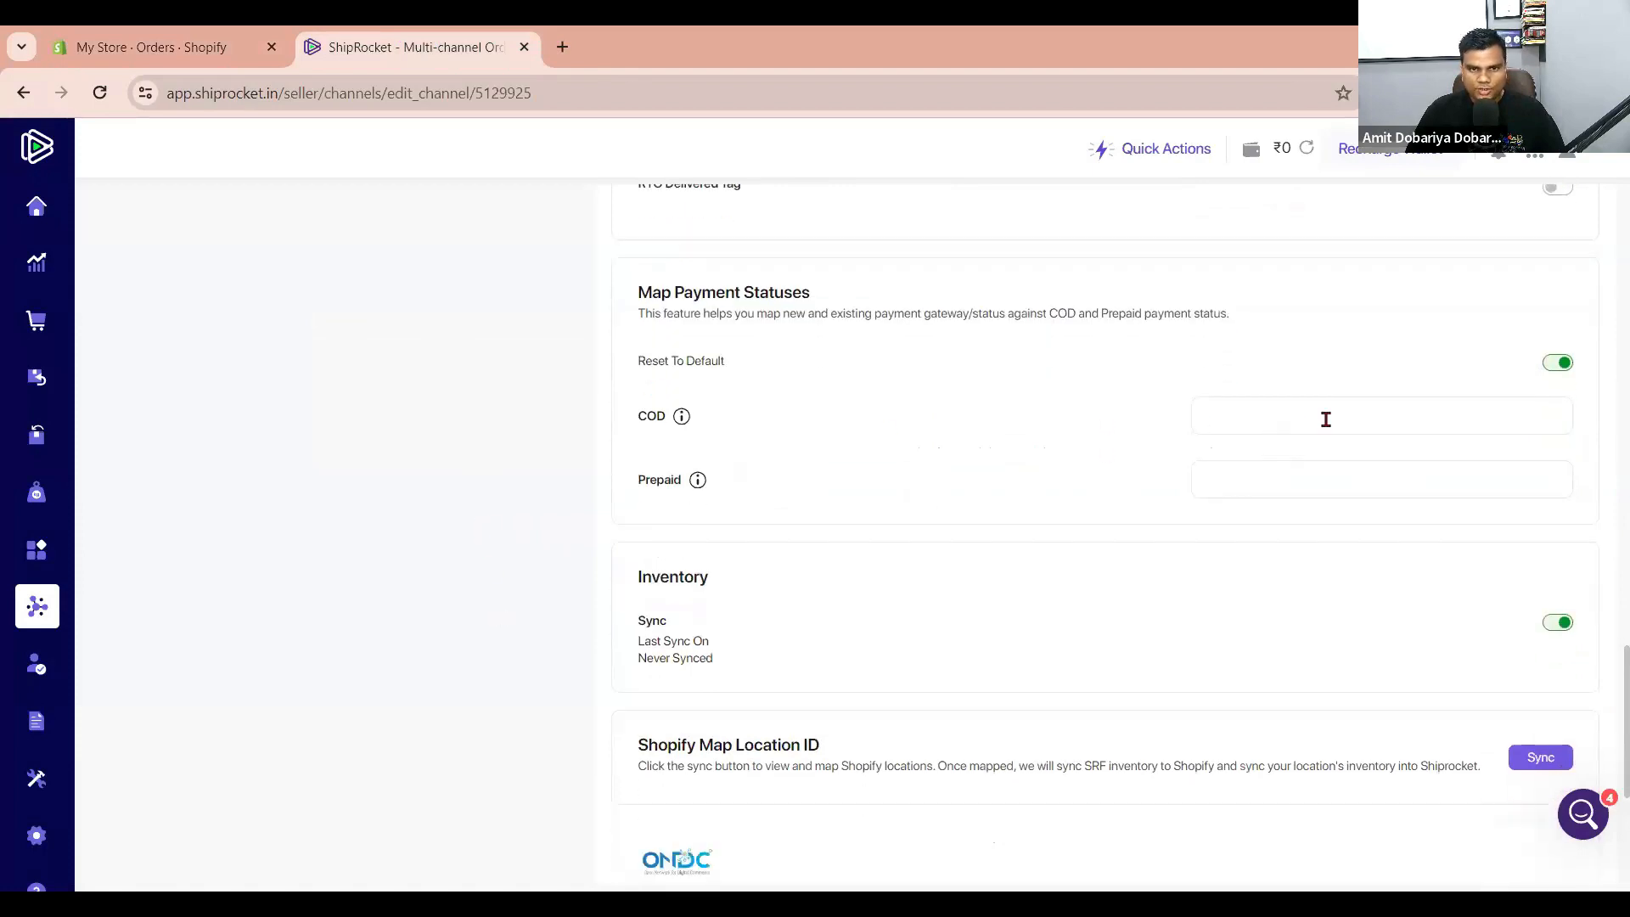
Map the COD payment status to "COD" and the Prepaid payment status to "Prepaid".
click(1288, 413)
text(COD)
click(1222, 476)
text(Prepaid)
Sync the Shopify locations for the Shopify Map Location ID setting and dismiss the browser's save-password prompt.
scroll(1603, 426, down, 3)
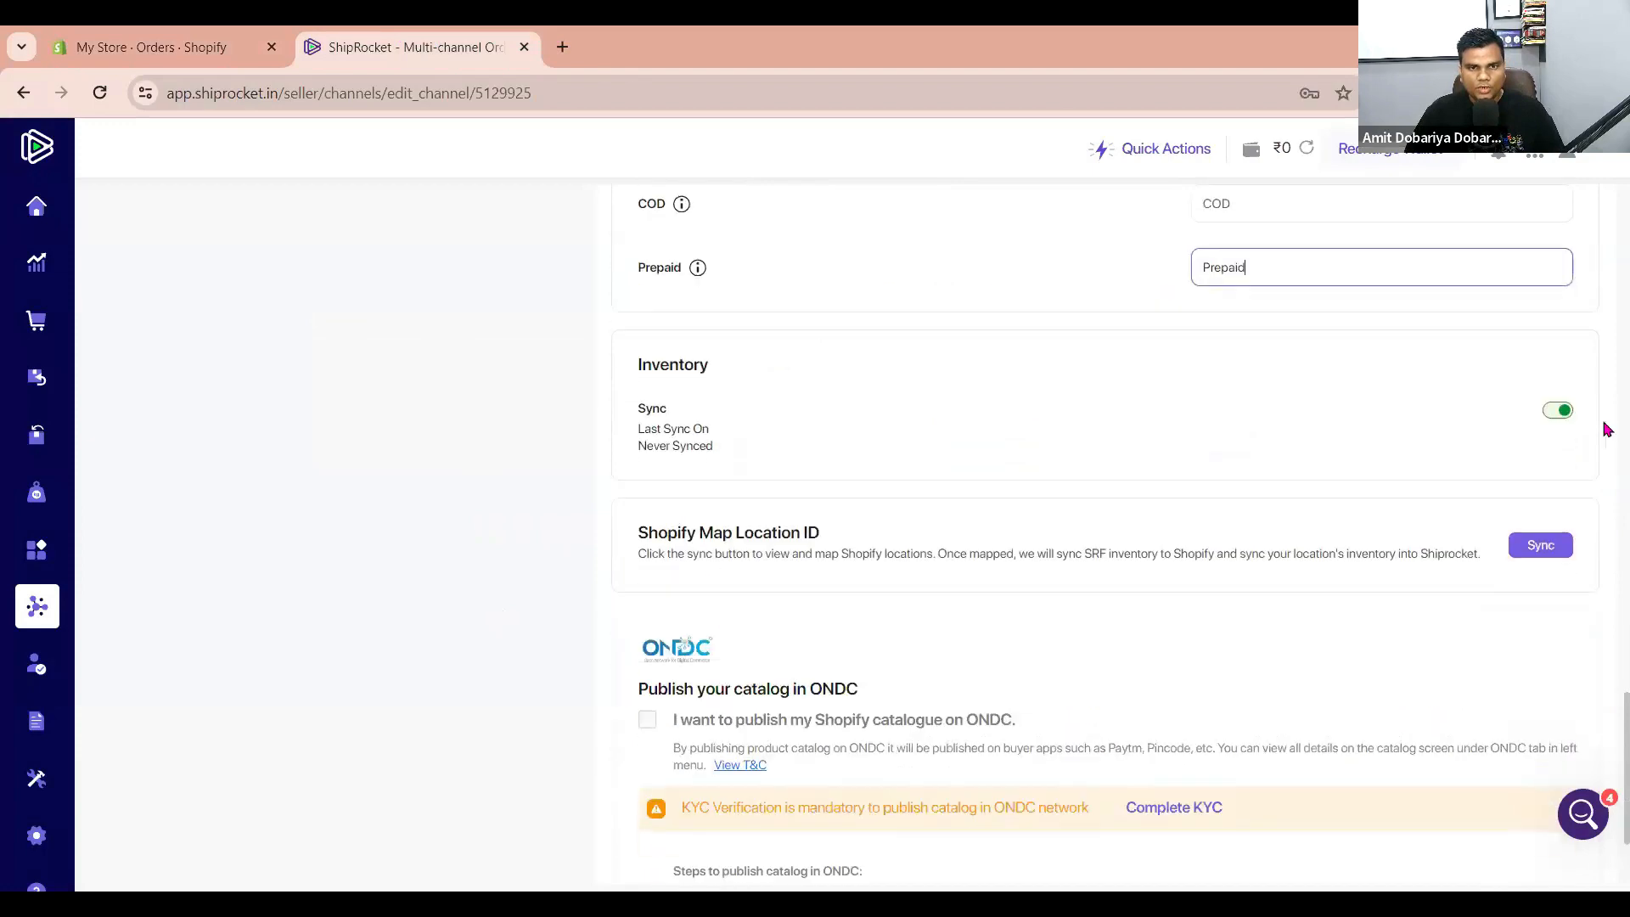
scroll(1482, 480, down, 1)
triple_click(880, 461)
click(429, 527)
scroll(521, 531, down, 2)
click(1541, 367)
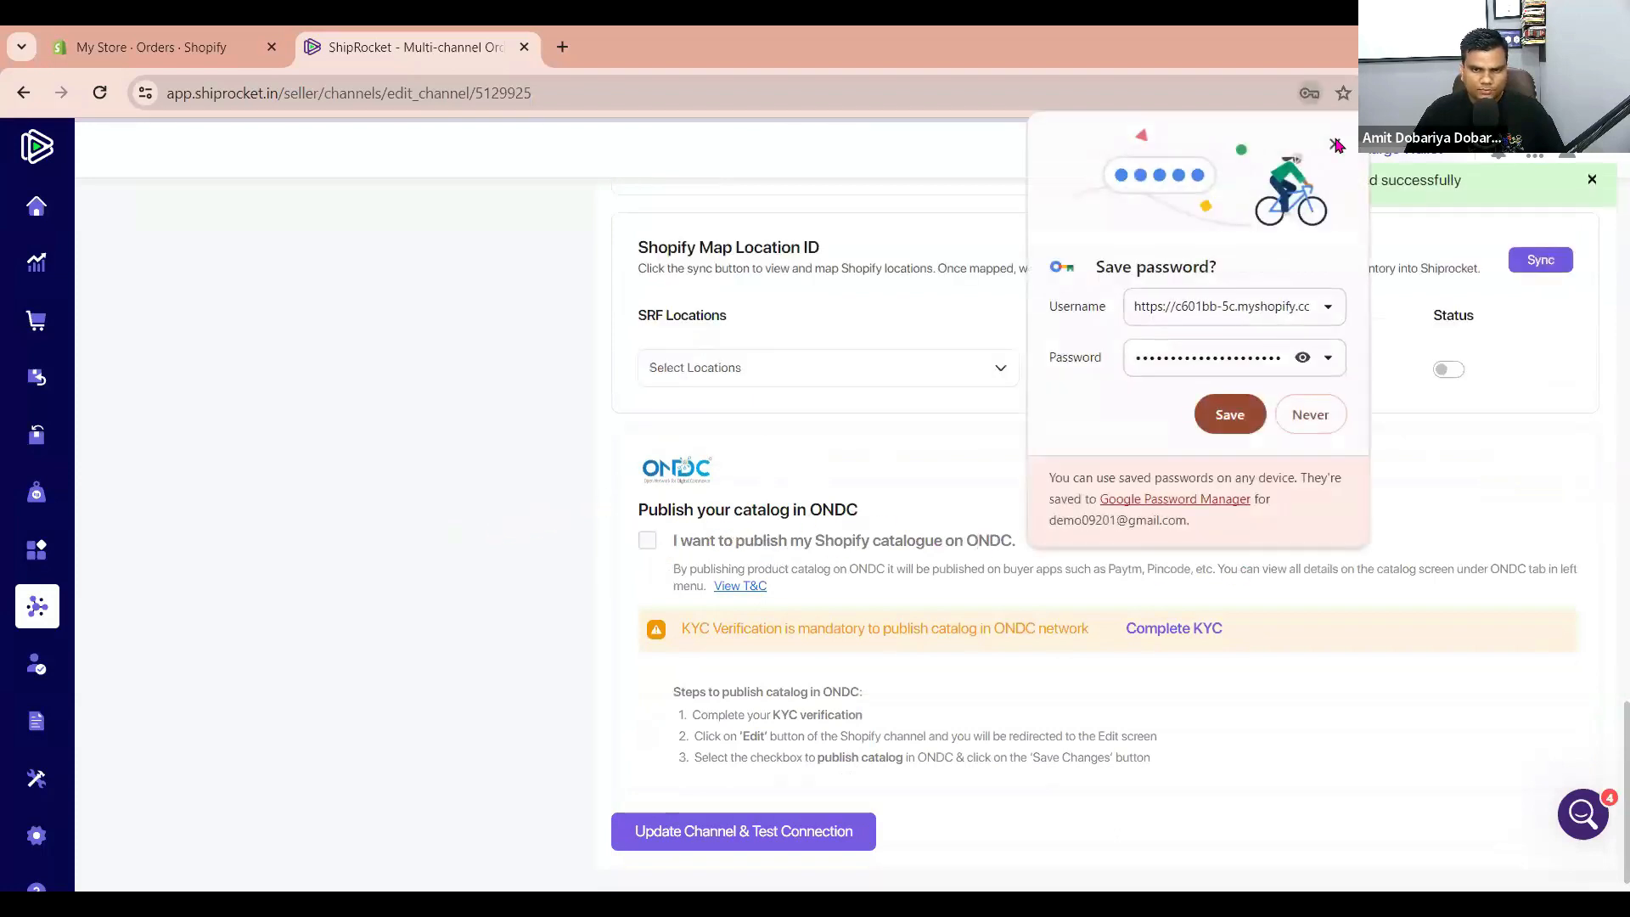
click(866, 536)
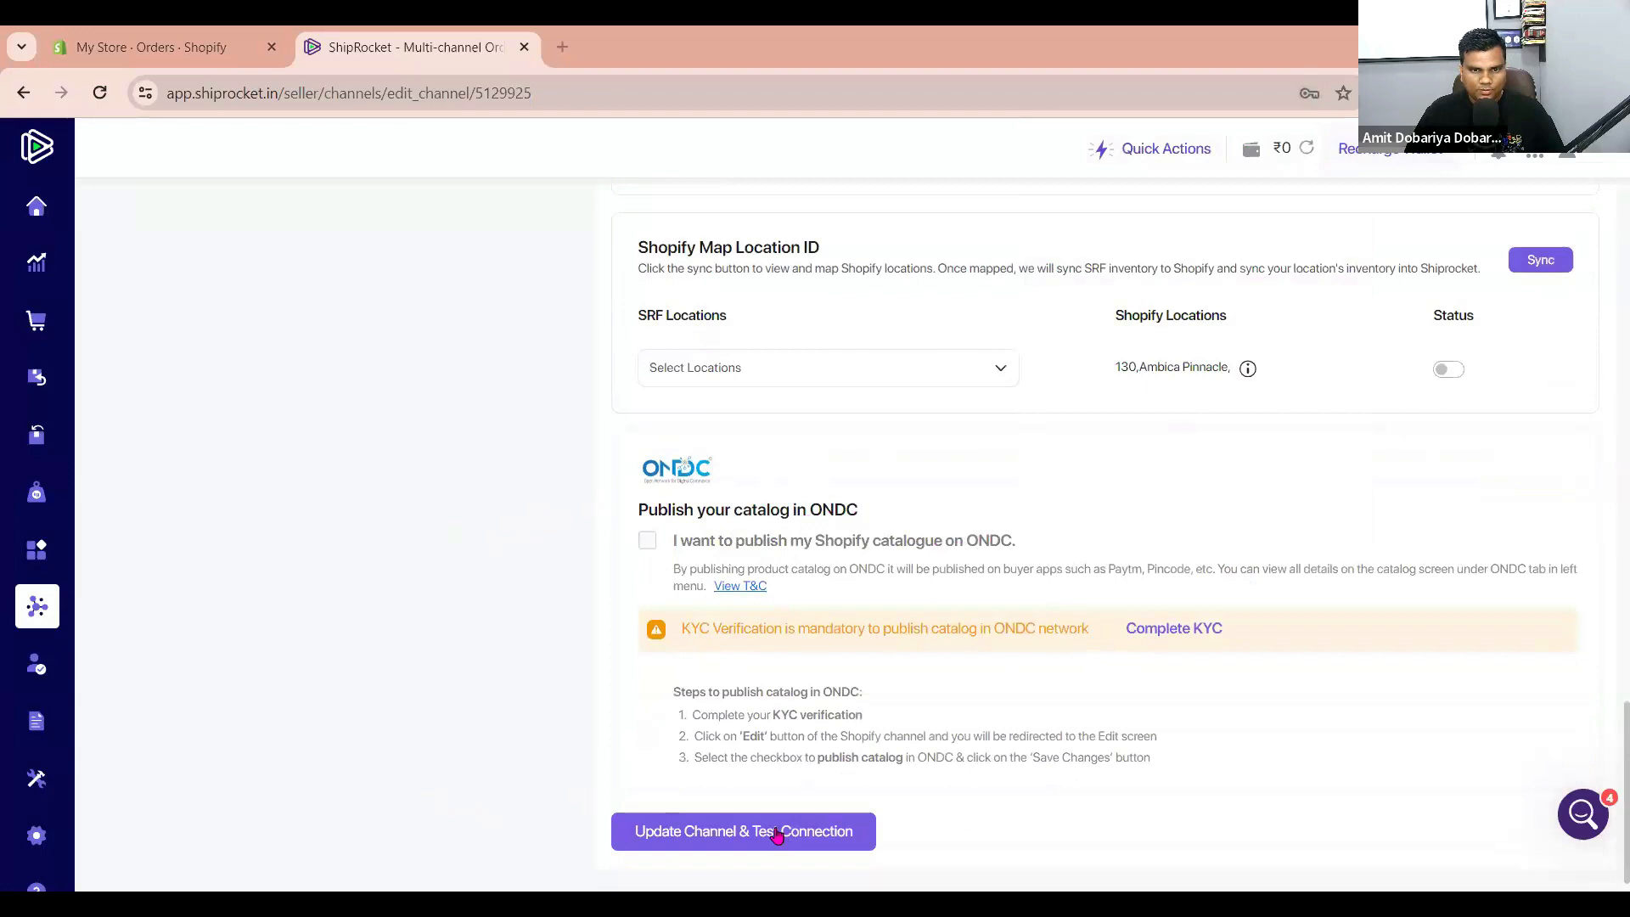
Update the Shopify channel and test its connection, reopening the My Store channel settings to submit the update again.
click(812, 831)
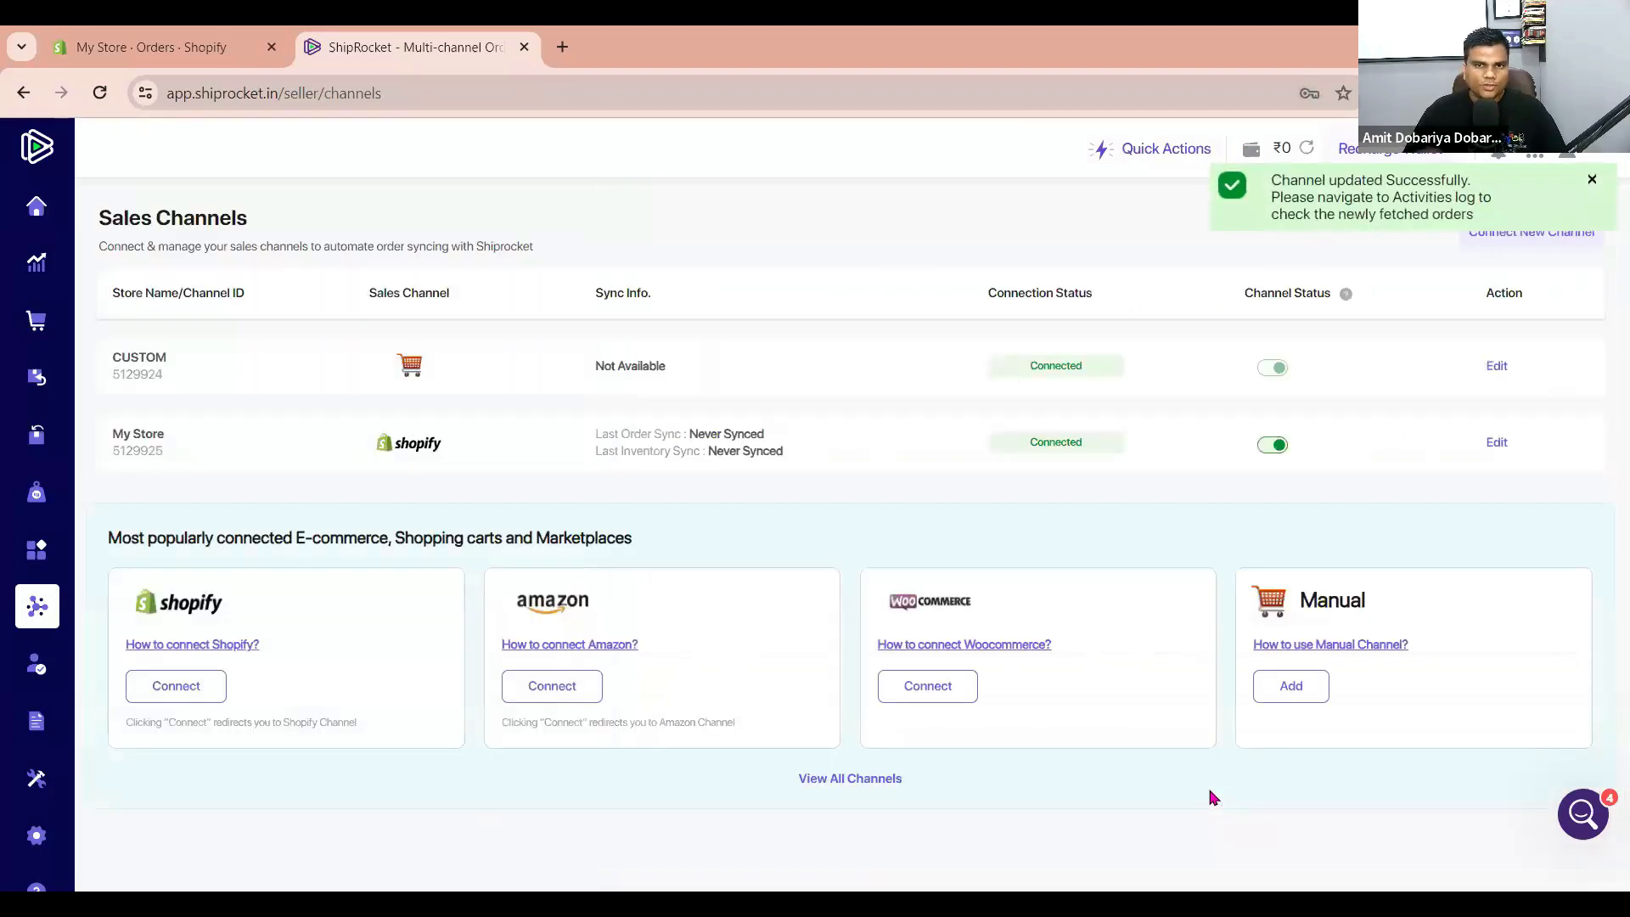
click(1497, 444)
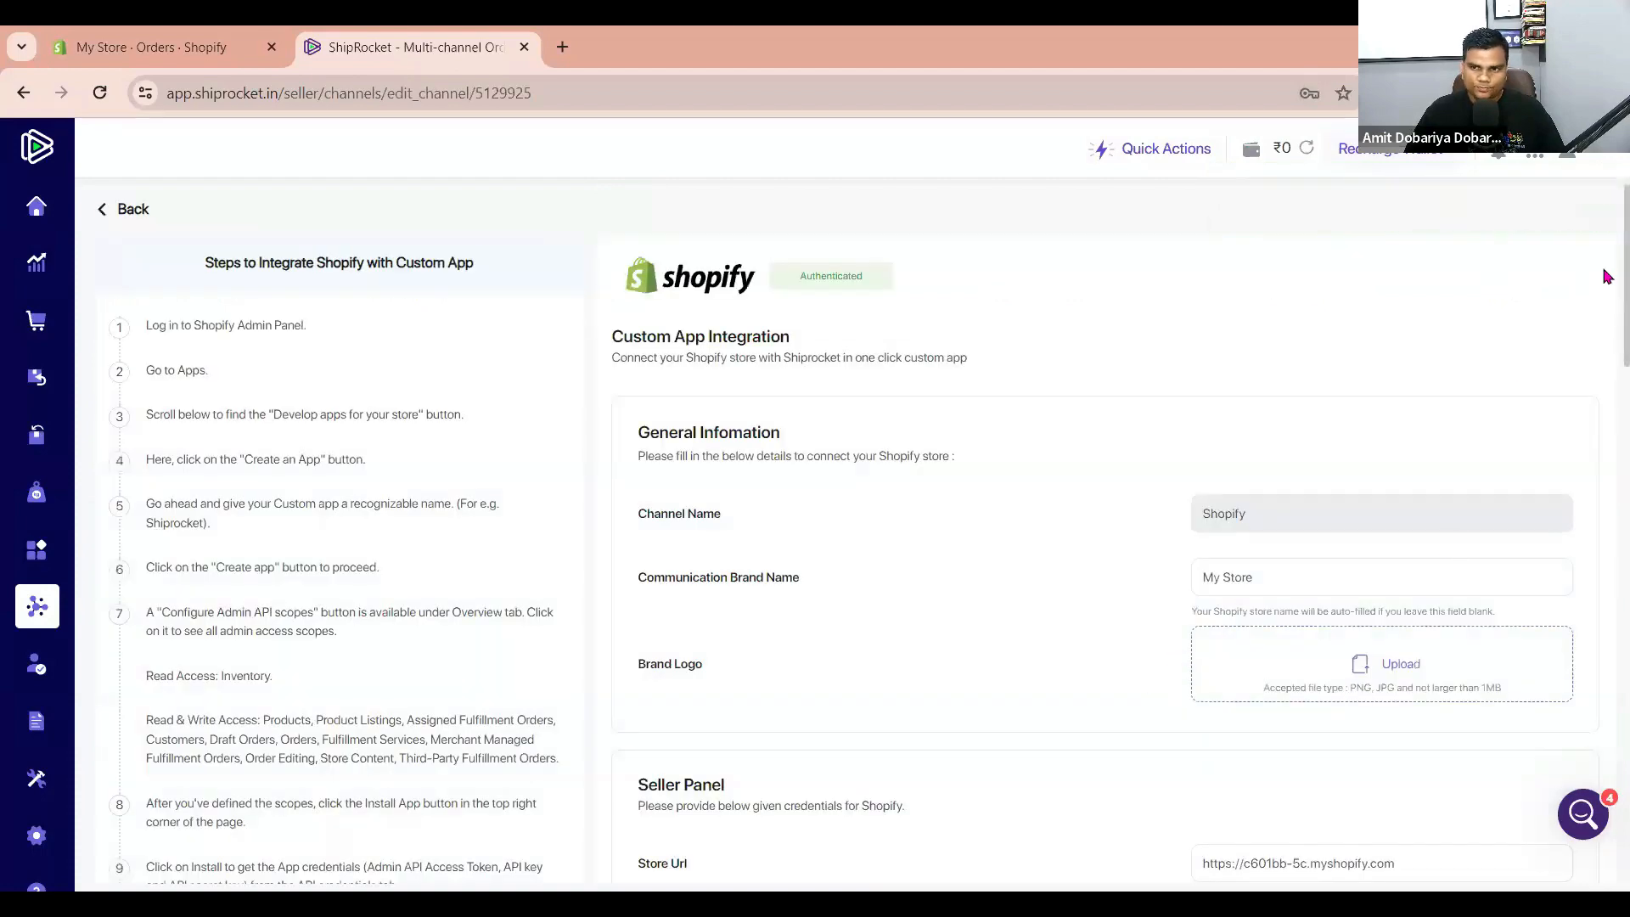
scroll(1196, 863, down, 15)
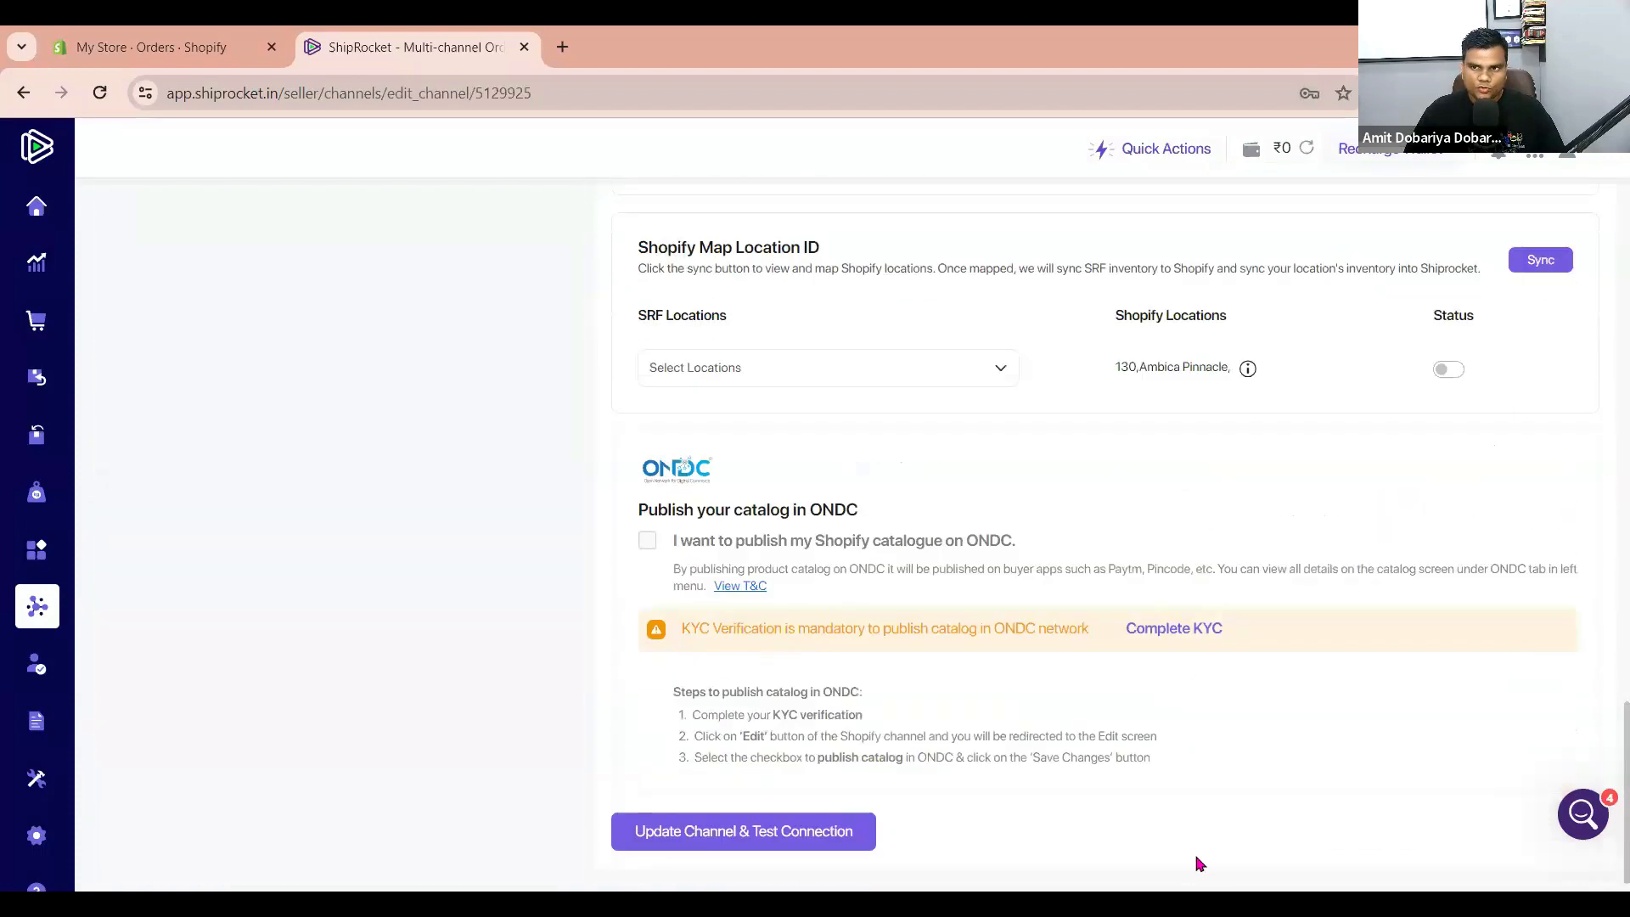
click(685, 841)
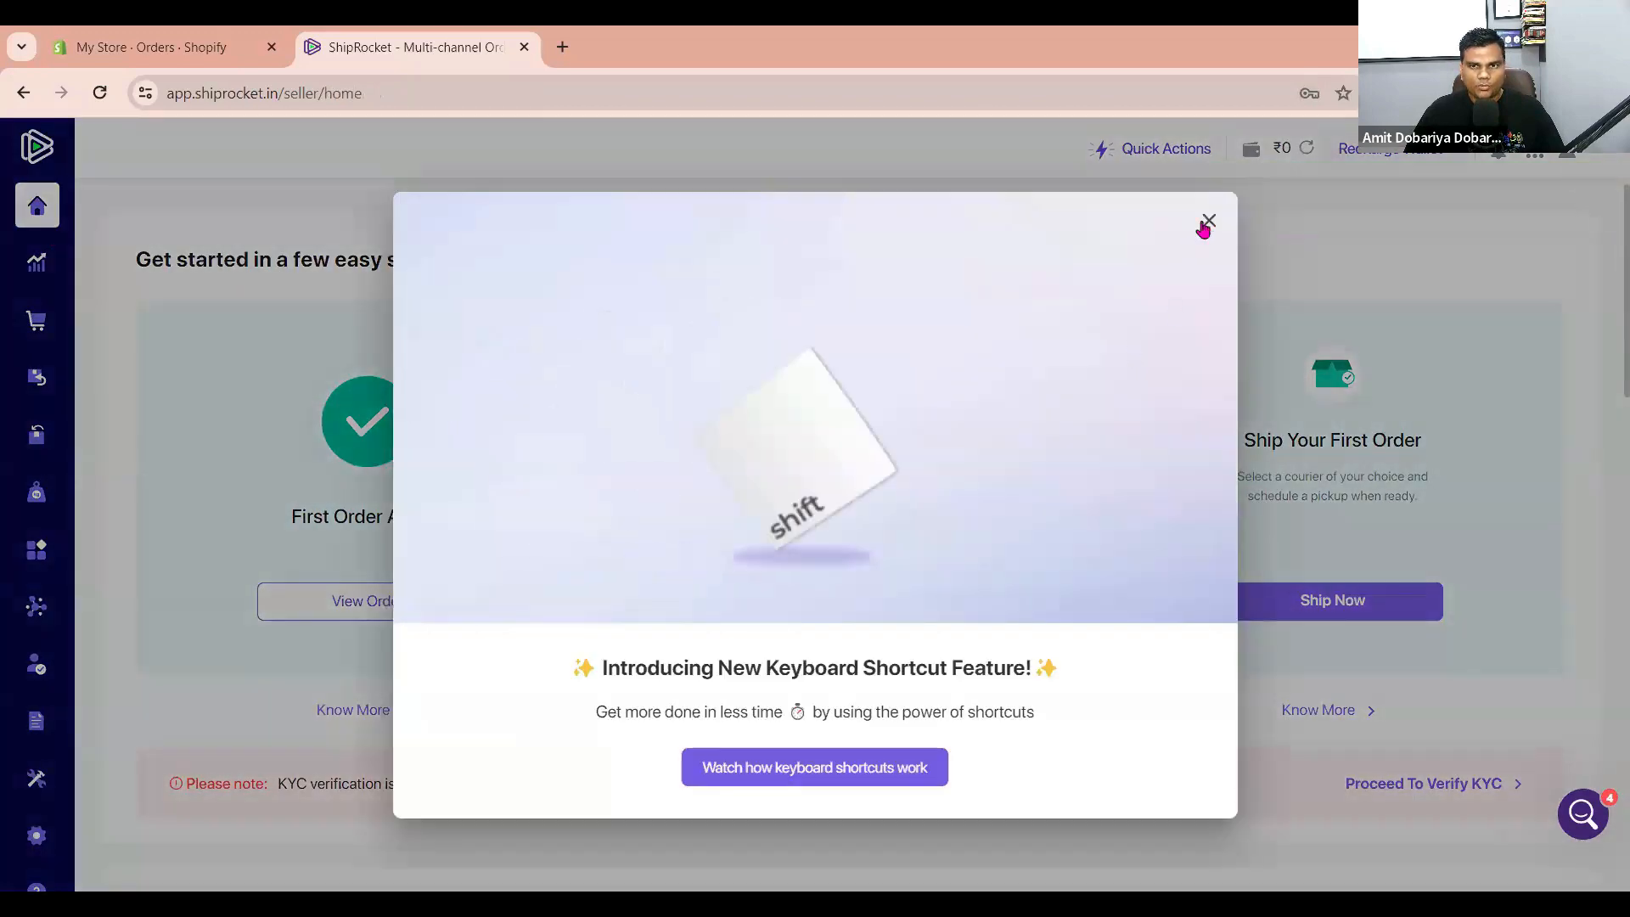
Dismiss the keyboard shortcut announcement on the home page and open the list of new orders.
click(1209, 222)
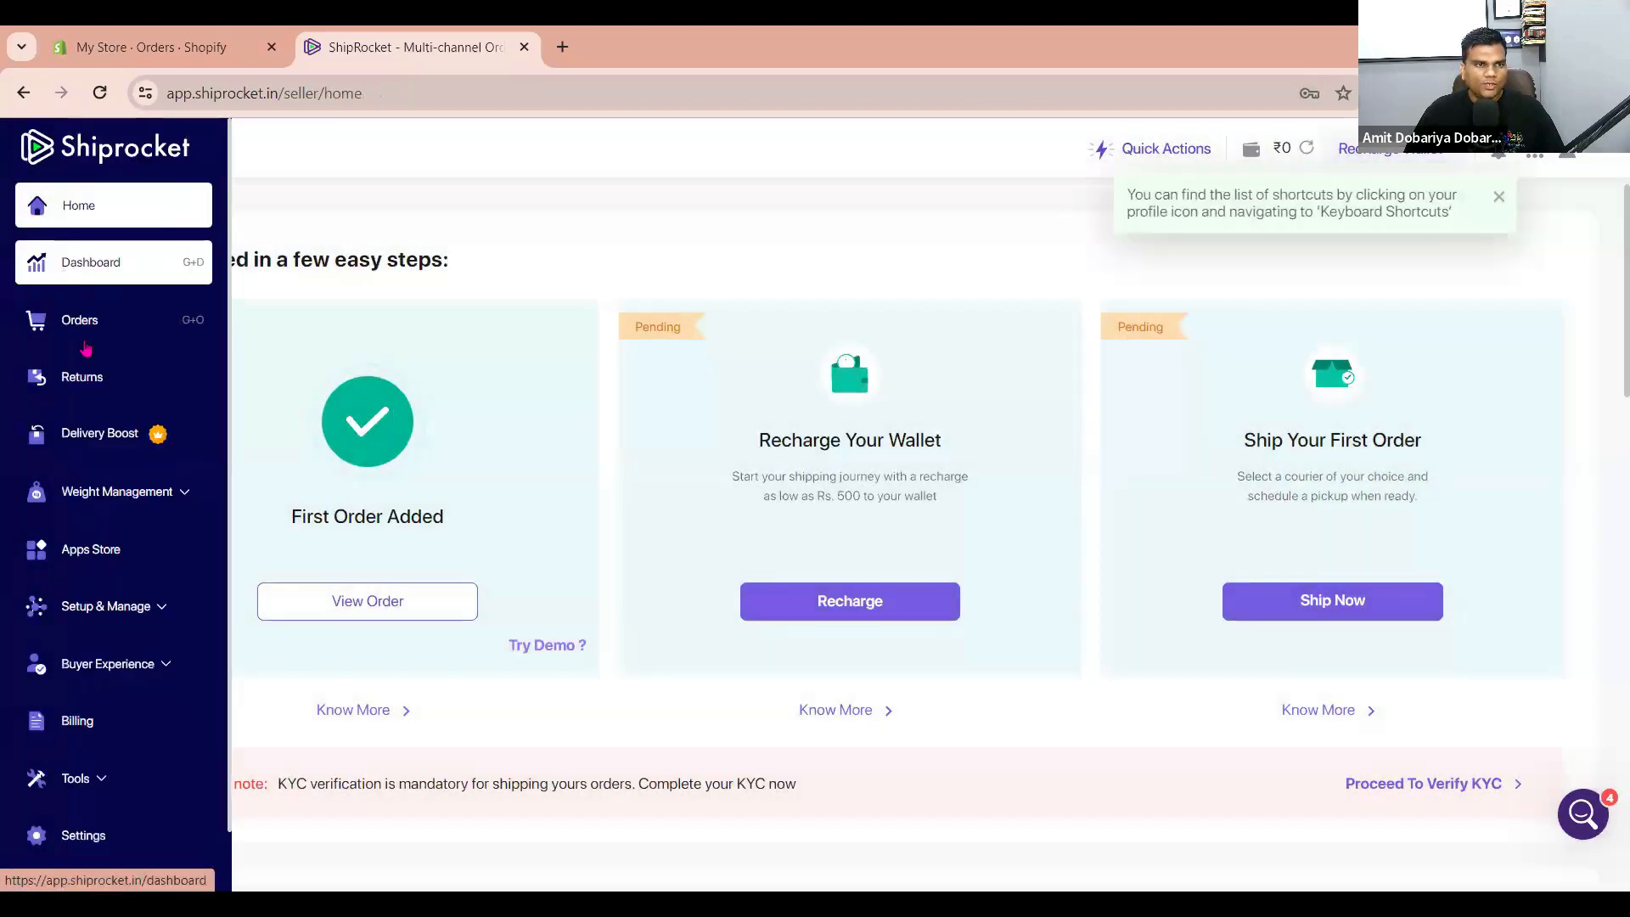
click(108, 270)
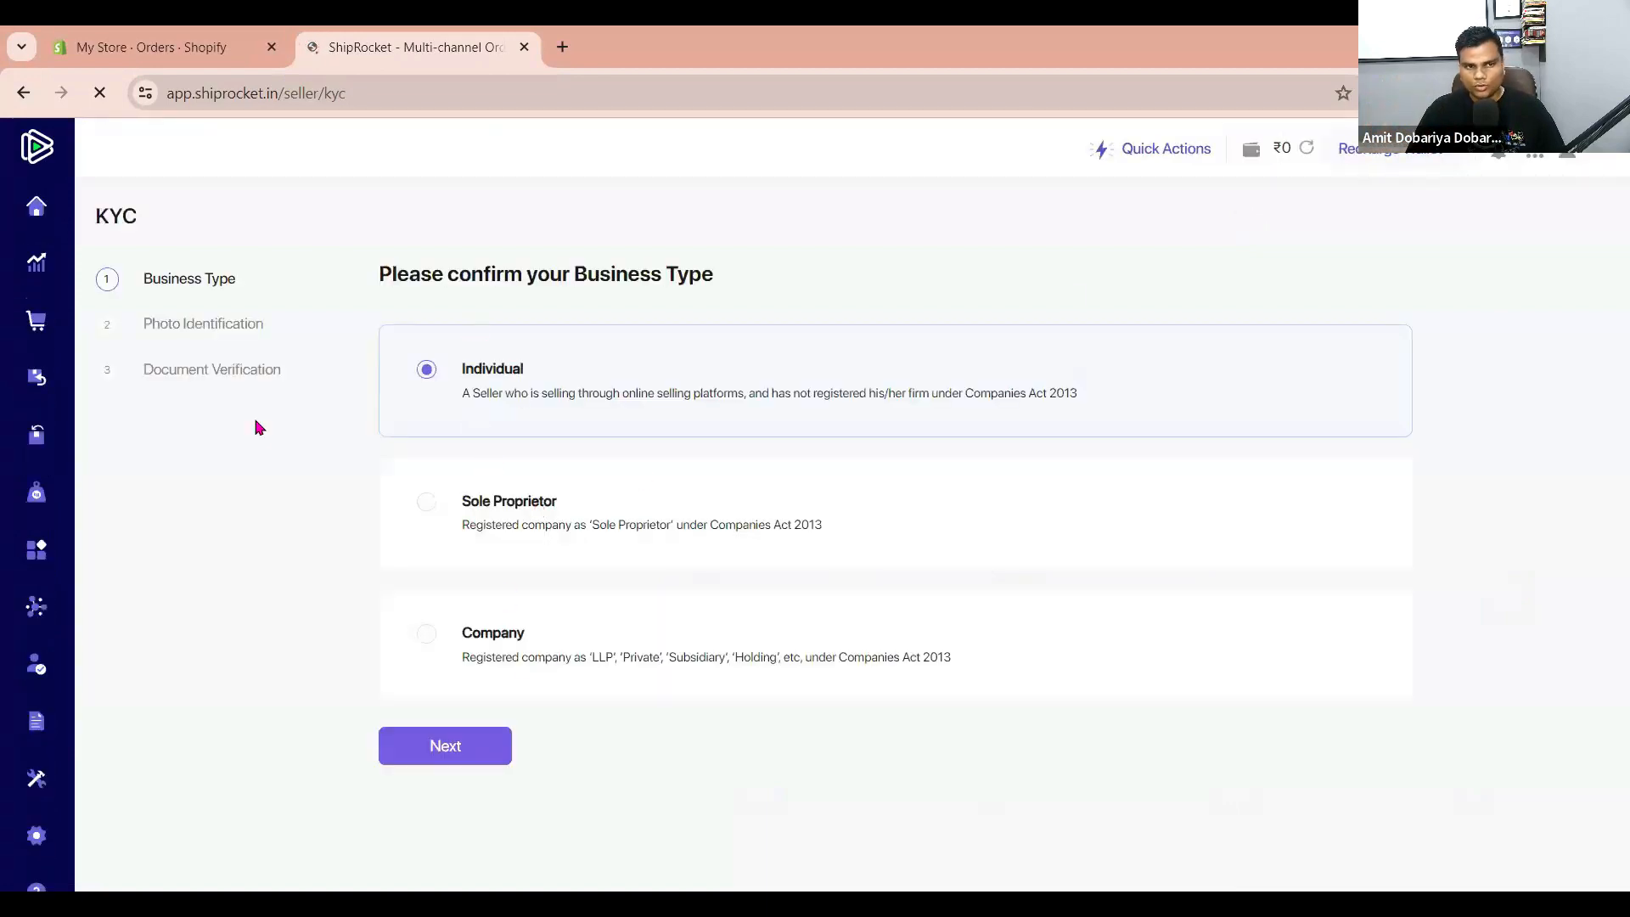
mouse_move(41, 326)
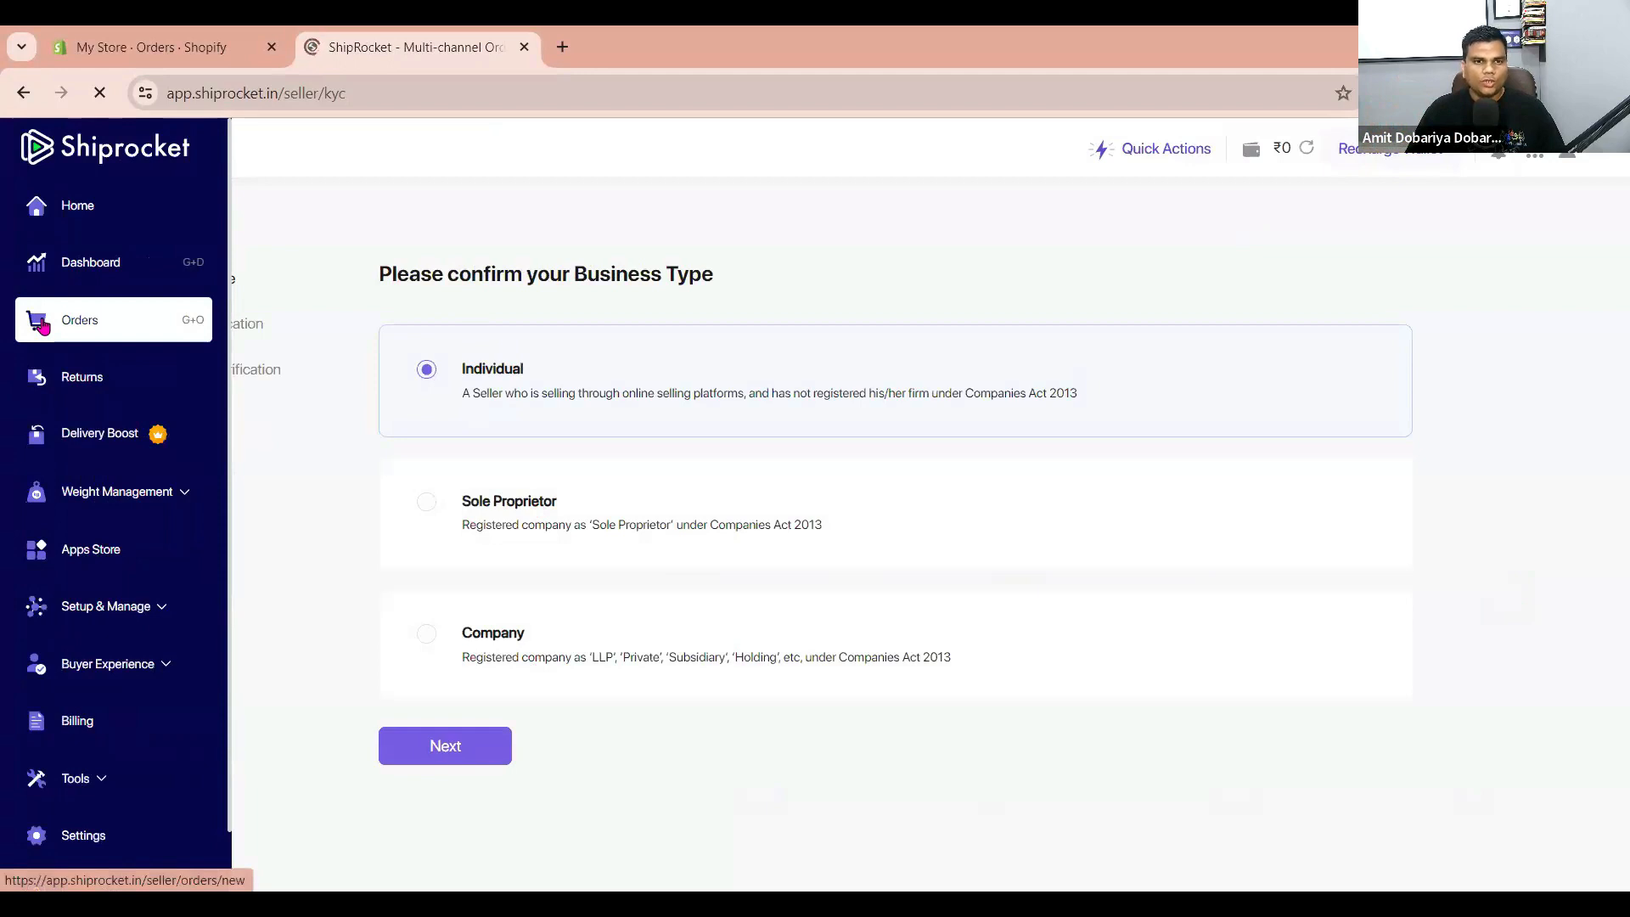
click(41, 323)
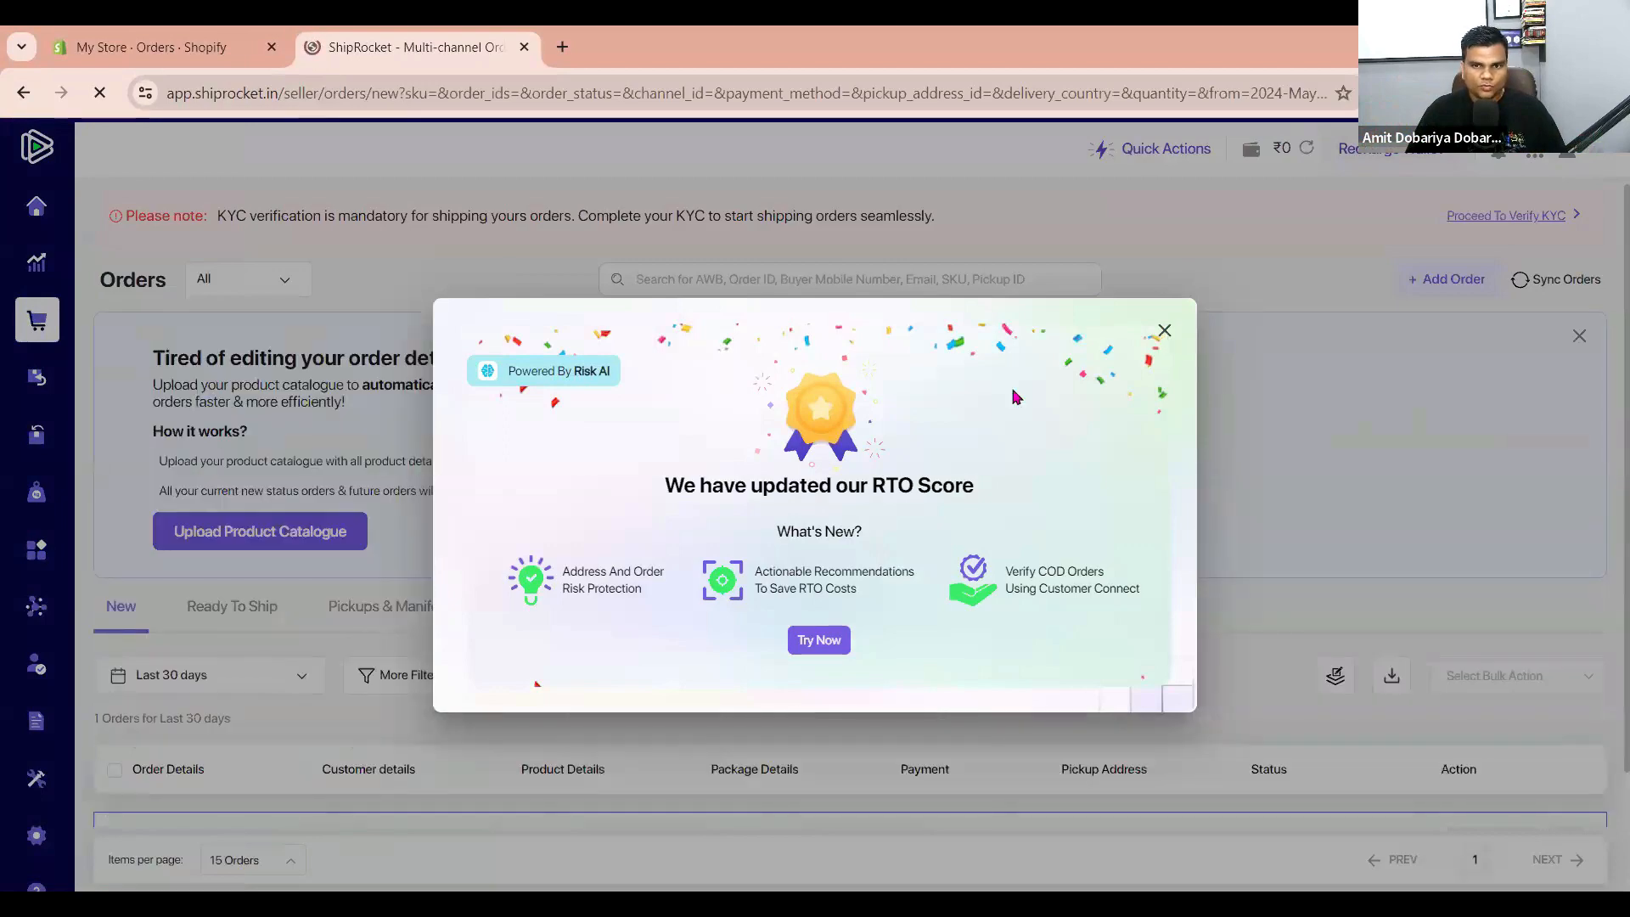
Compare the synced T-shirt order's customer details with the same order in the Shopify orders list, ending back in Shiprocket.
scroll(706, 467, down, 2)
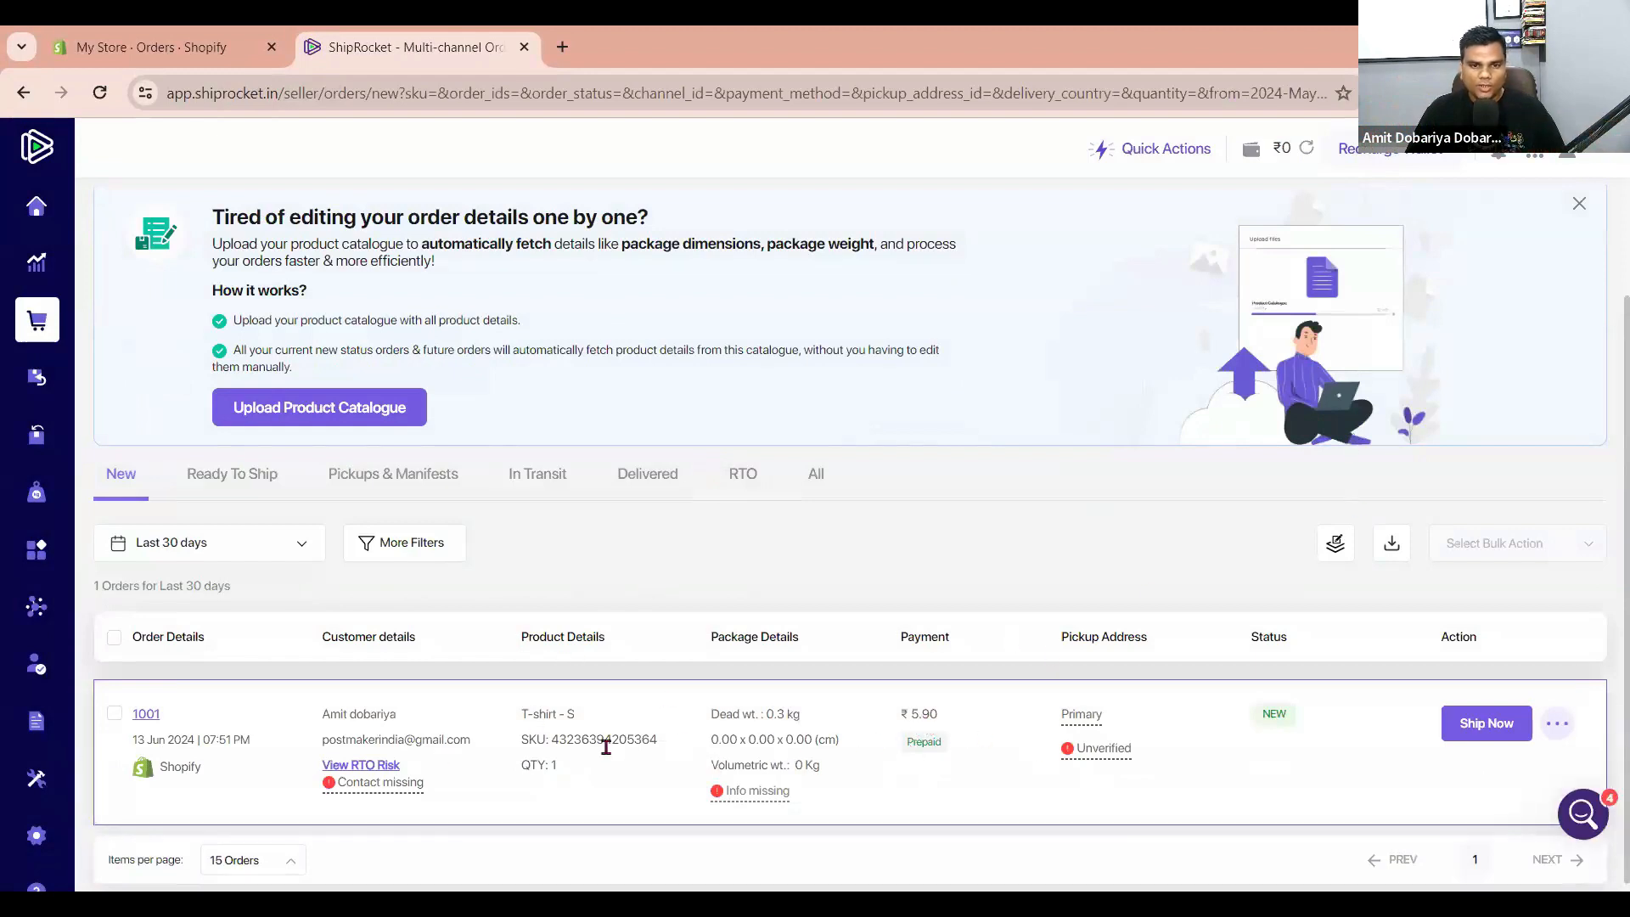
drag(325, 718, 475, 747)
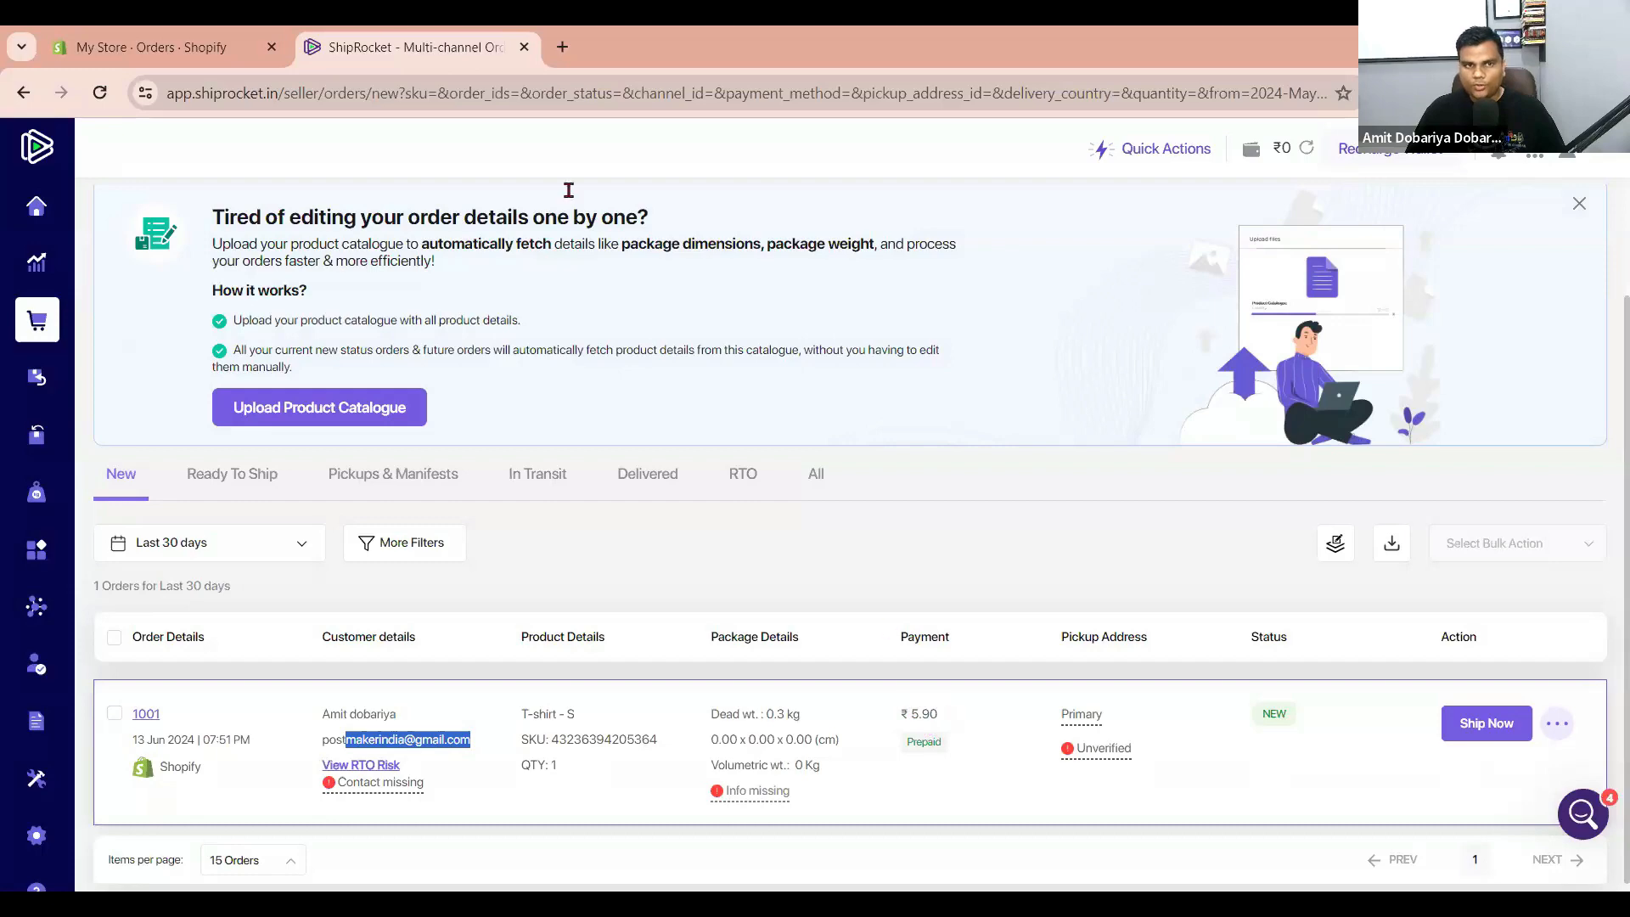
click(157, 44)
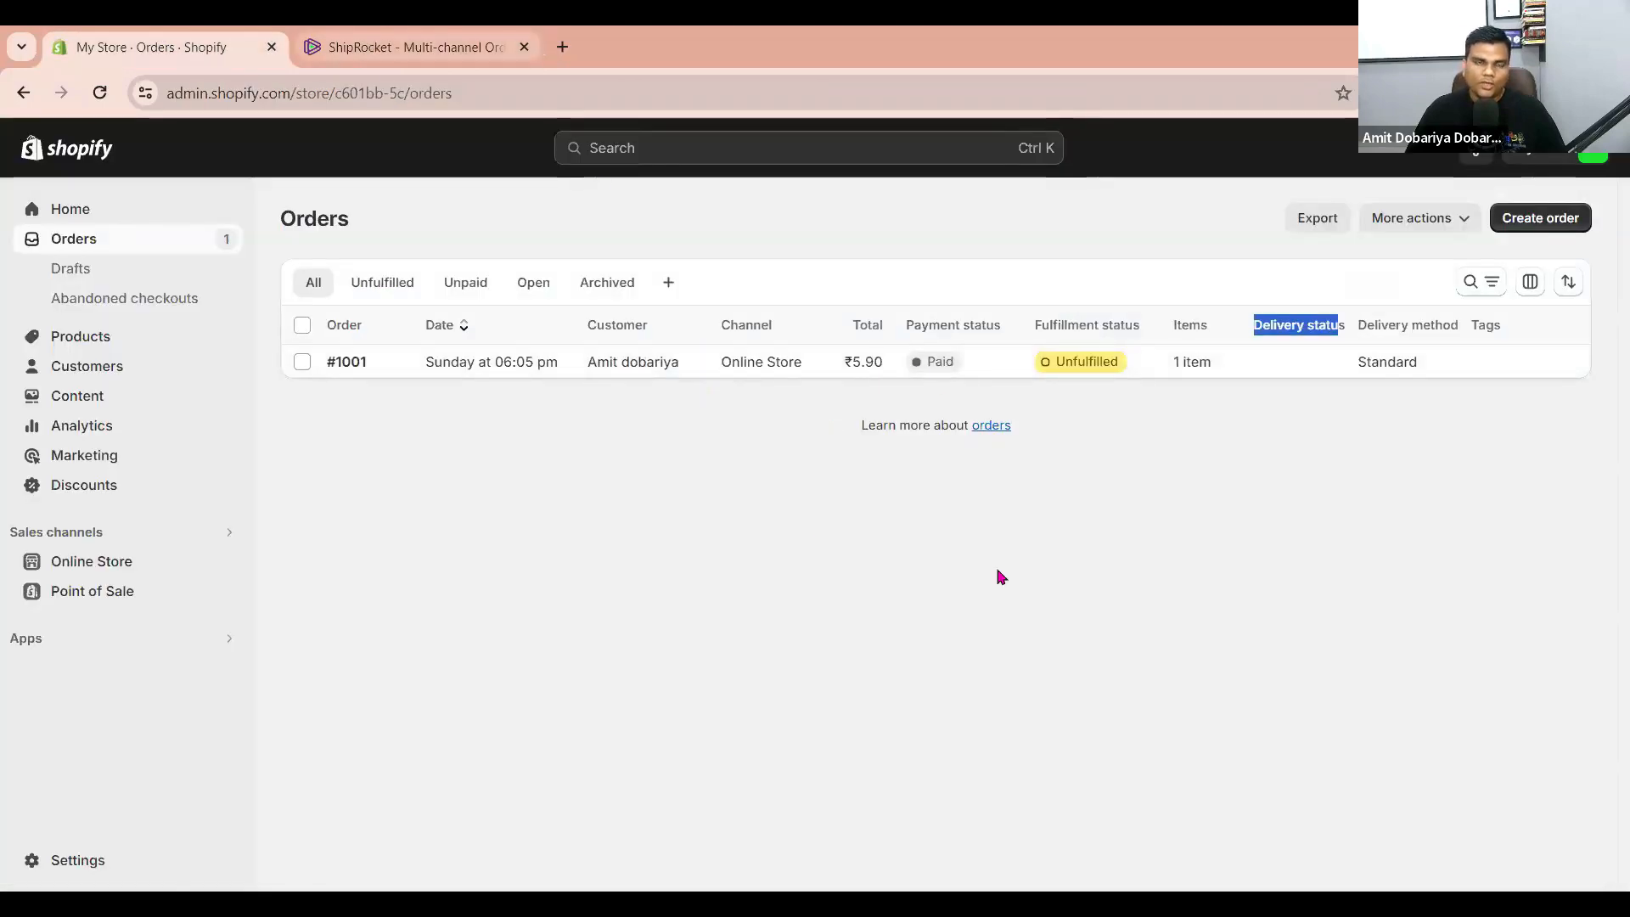
key(ctrl+Tab)
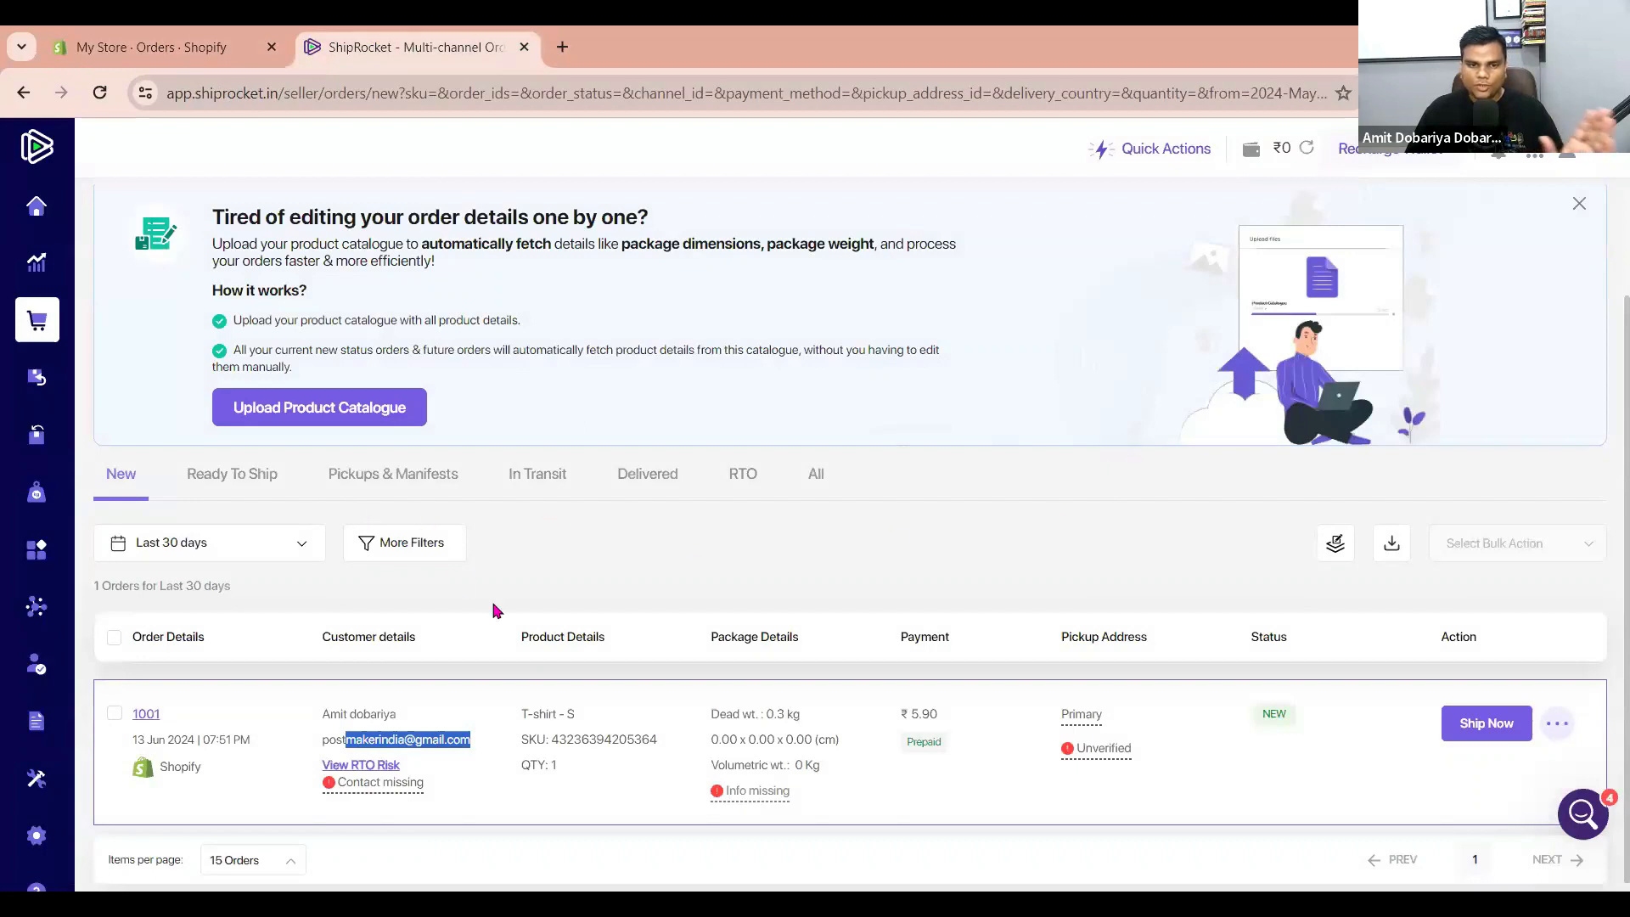